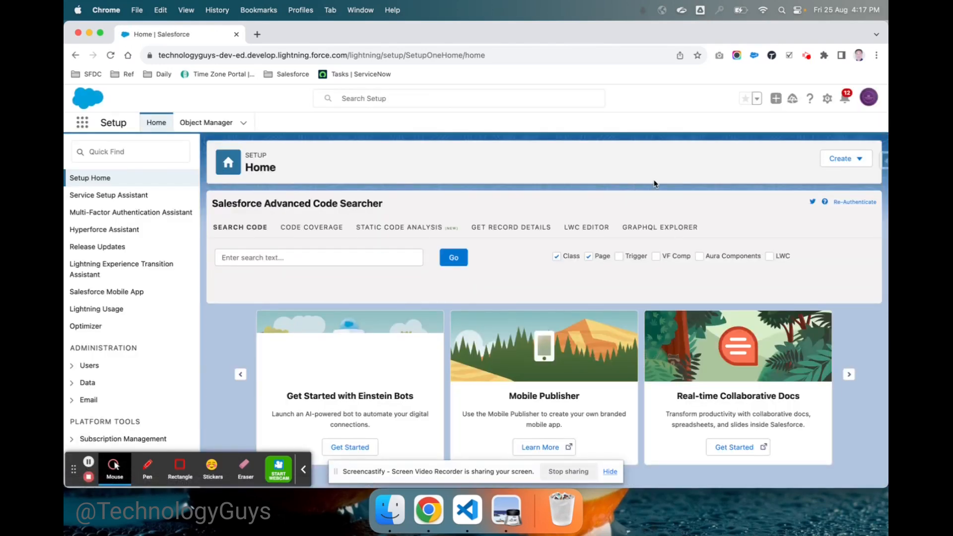
Find the Flows page in Setup by searching for "flo" and open it.
left_click(131, 153)
type("flo")
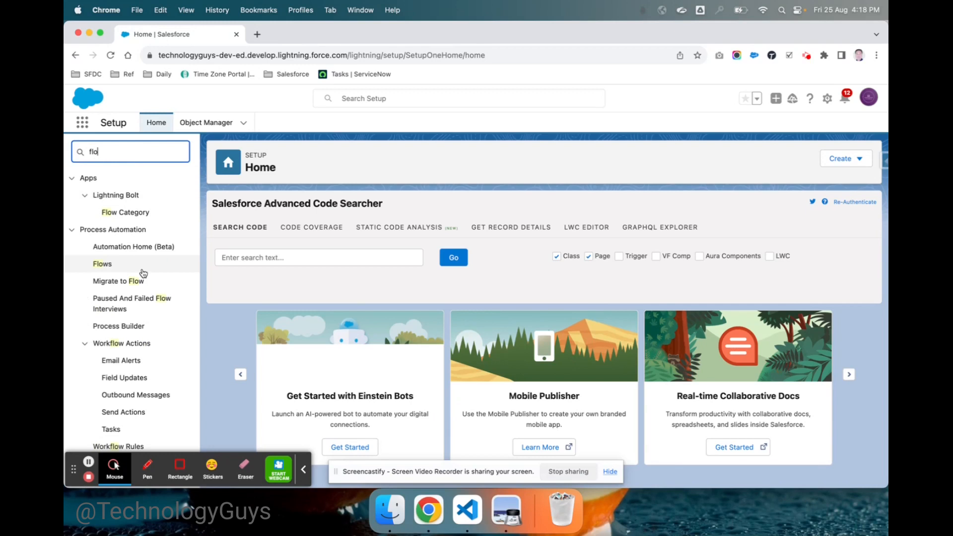
left_click(122, 268)
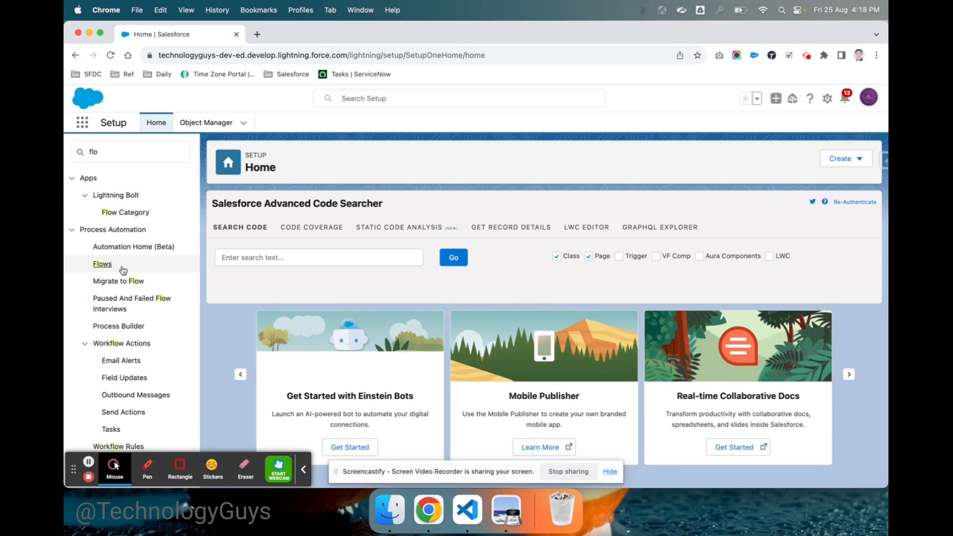
left_click(106, 270)
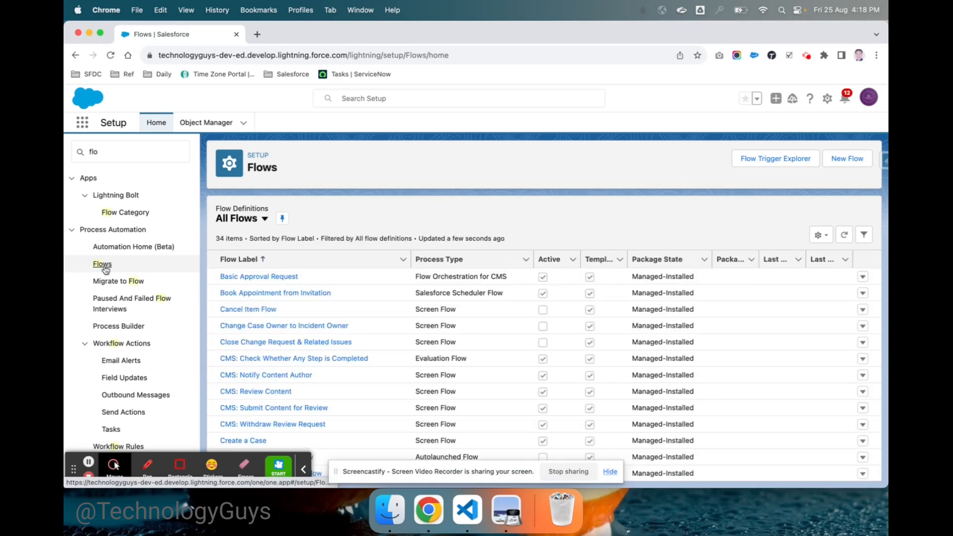
Create a new Record-Triggered Flow.
scroll(497, 358, "down", 15)
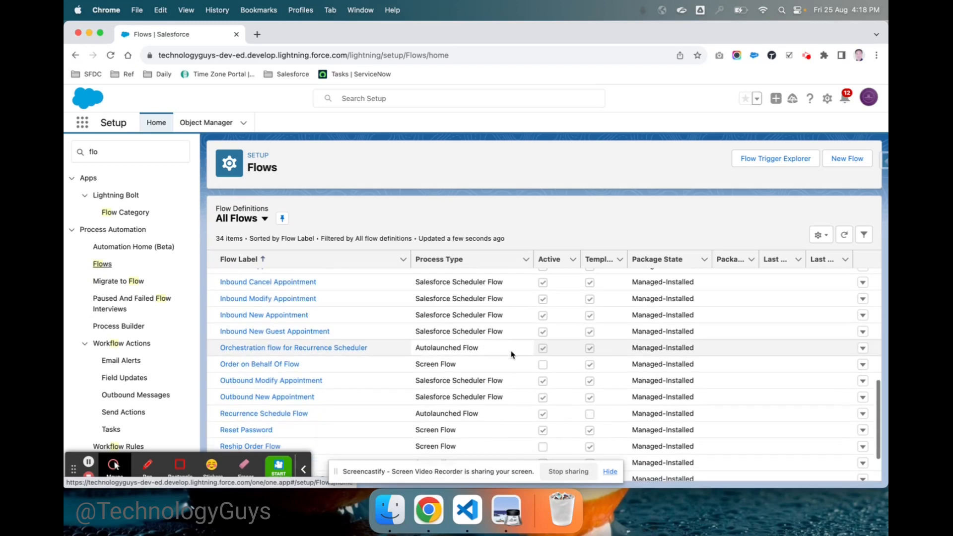
scroll(513, 355, "up", 5)
left_click(849, 158)
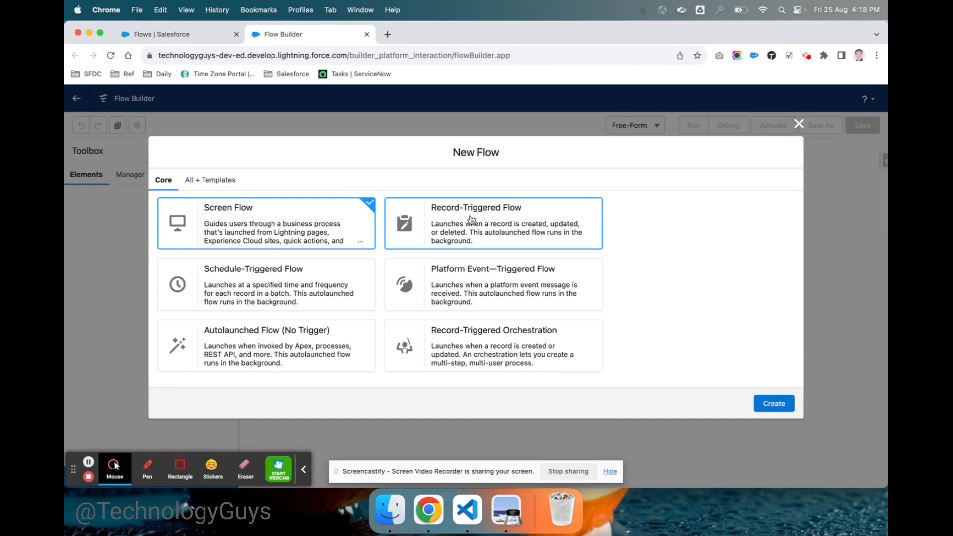
left_click(515, 224)
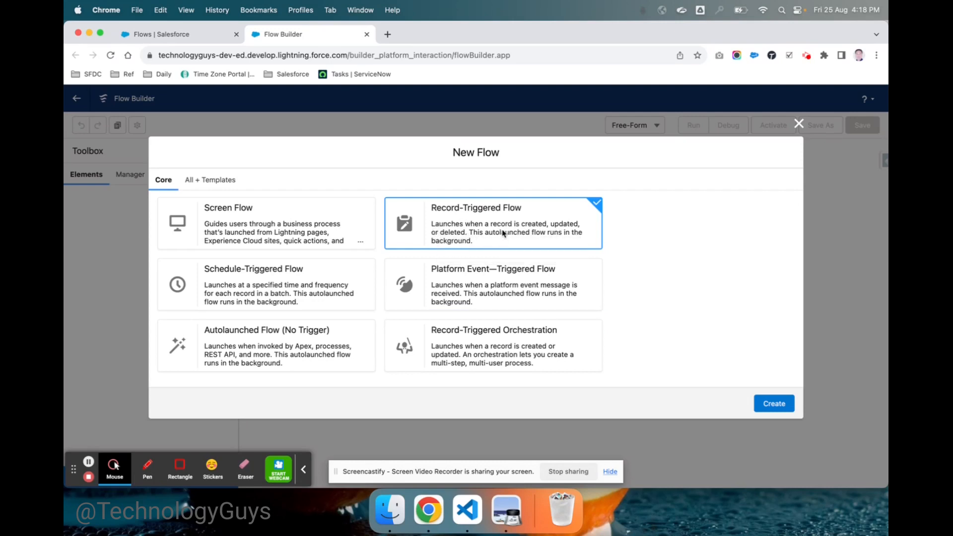
left_click(771, 399)
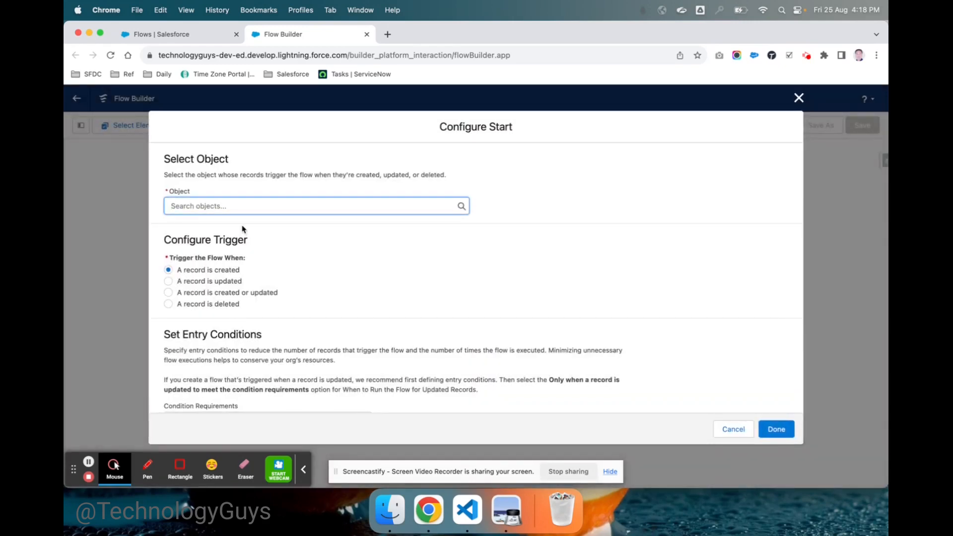
Configure the flow start to trigger when a Case record is created, without entry conditions, optimized for Actions and Related Records.
left_click(206, 204)
type("ca")
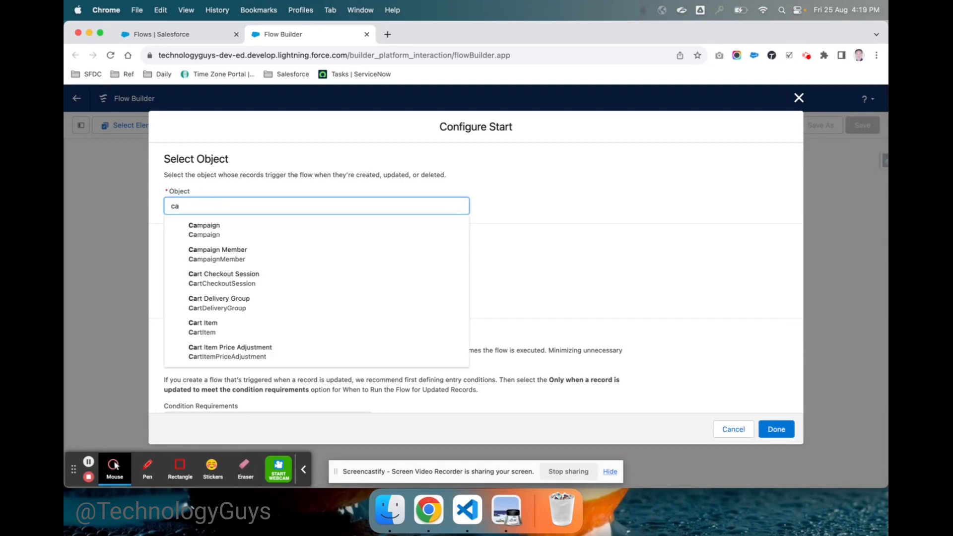
type("s")
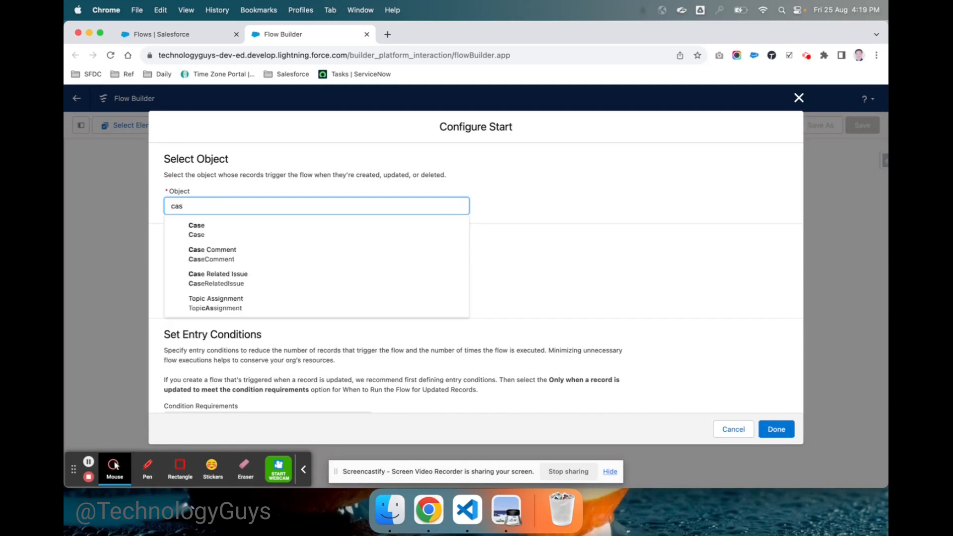
left_click(202, 230)
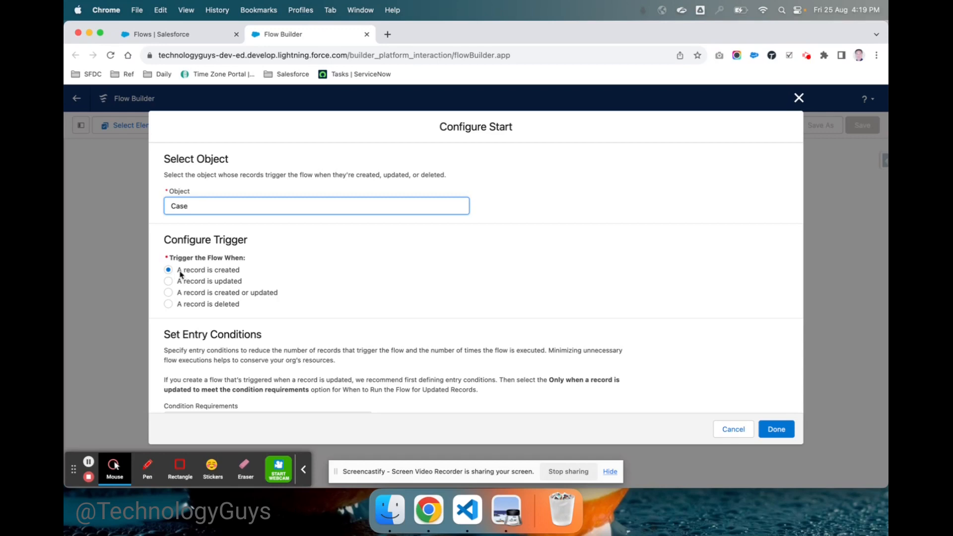
scroll(278, 275, "down", 3)
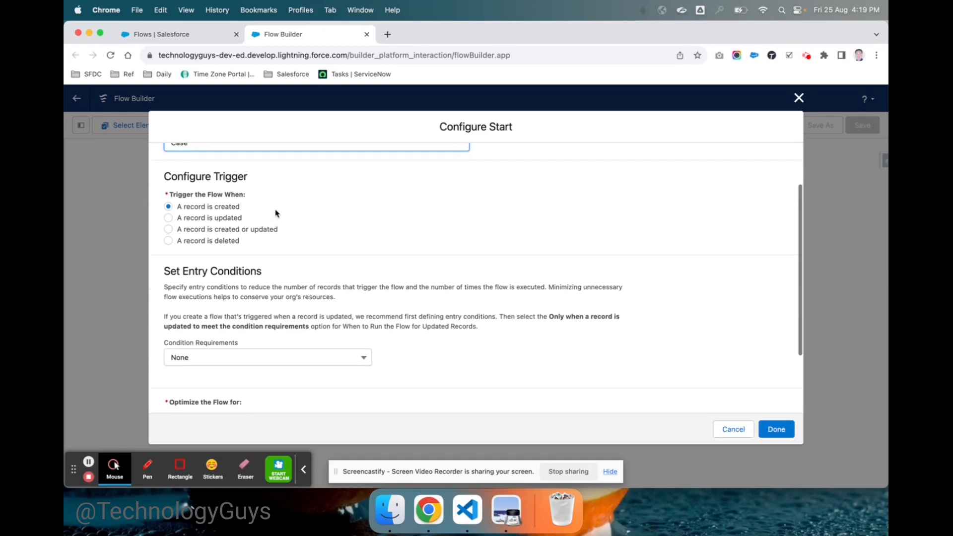
scroll(285, 211, "down", 2)
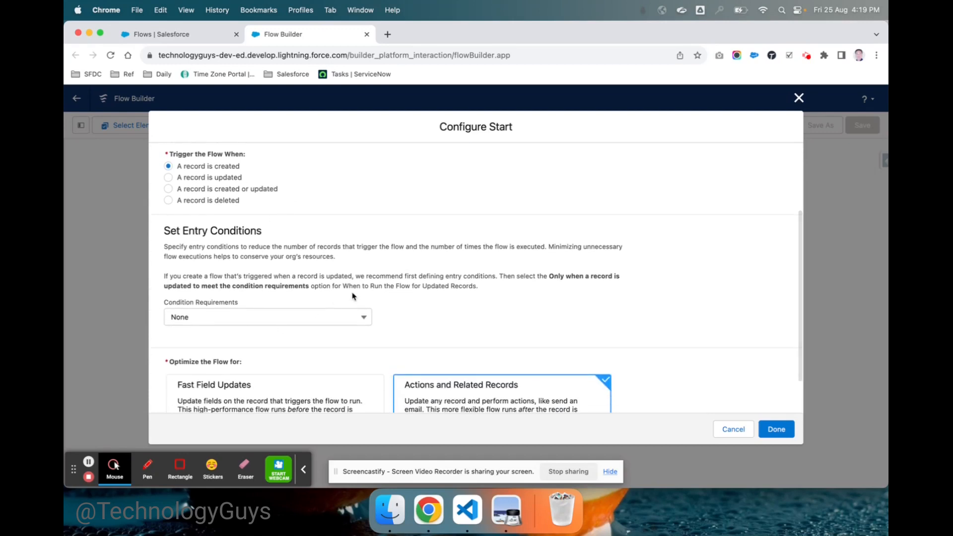
scroll(353, 296, "down", 2)
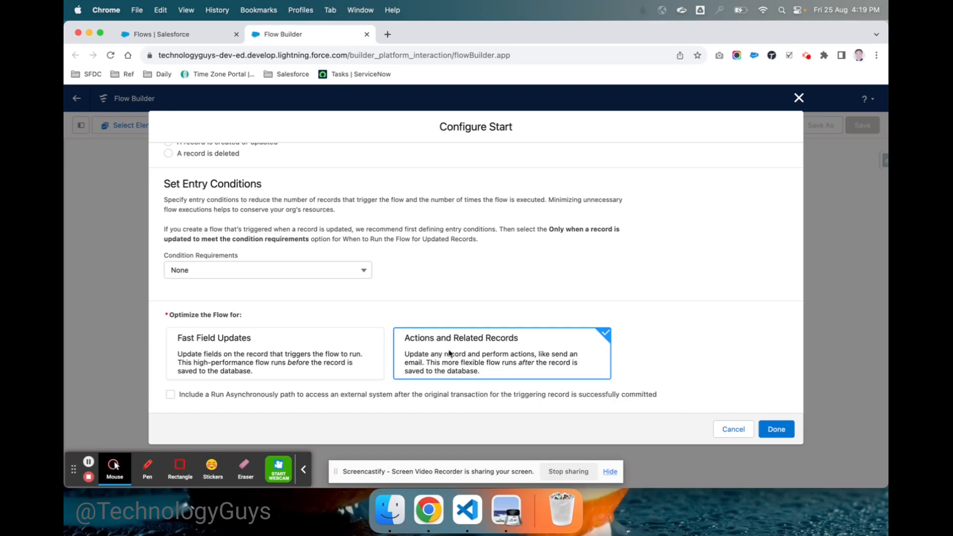
left_click(770, 431)
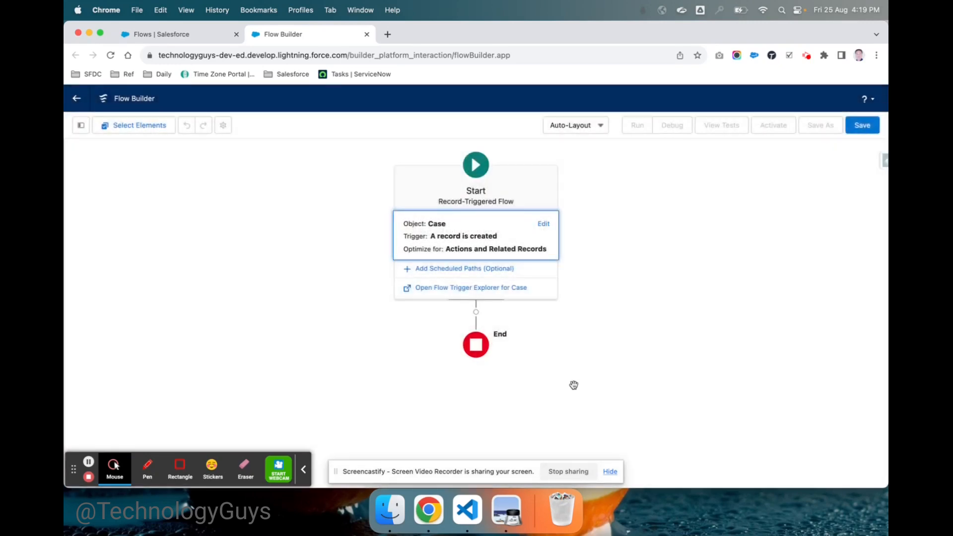
left_click(616, 323)
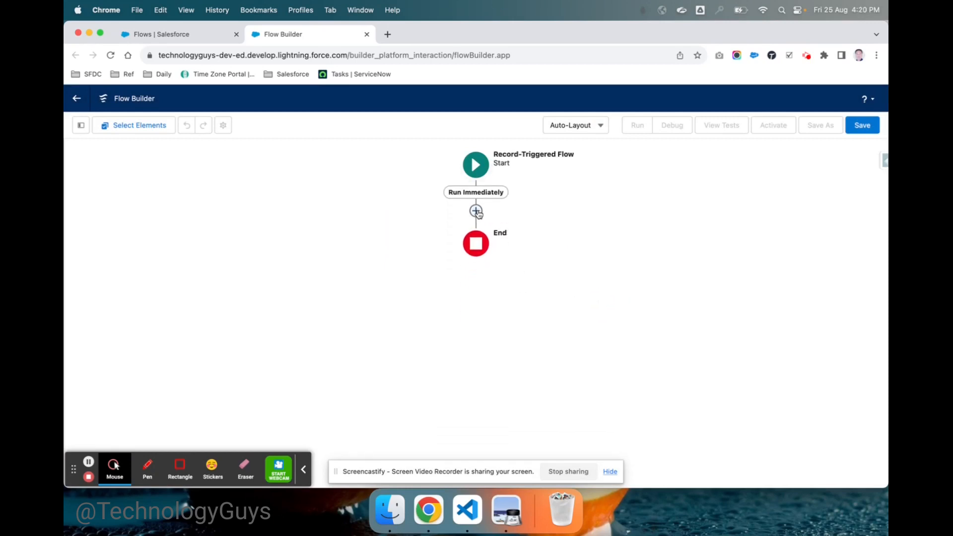
Add a Create Records element labelled "Create New Task" with API name Create_New_Task on the Run Immediately path.
left_click(476, 211)
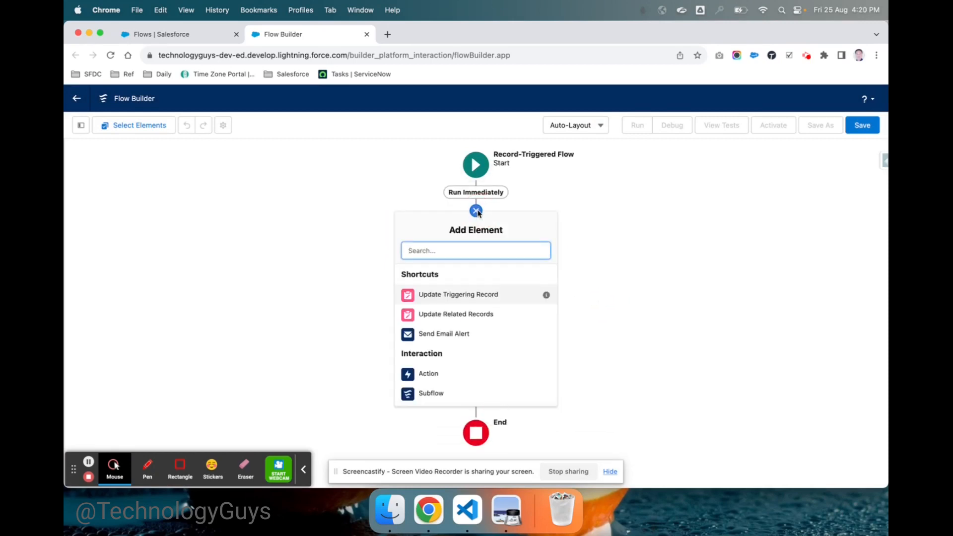
scroll(454, 343, "down", 2)
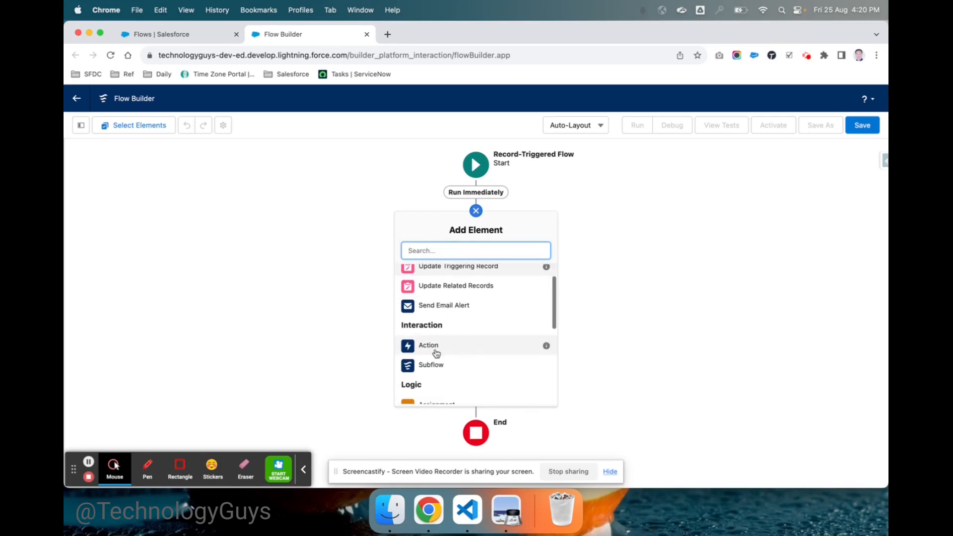
scroll(436, 353, "down", 6)
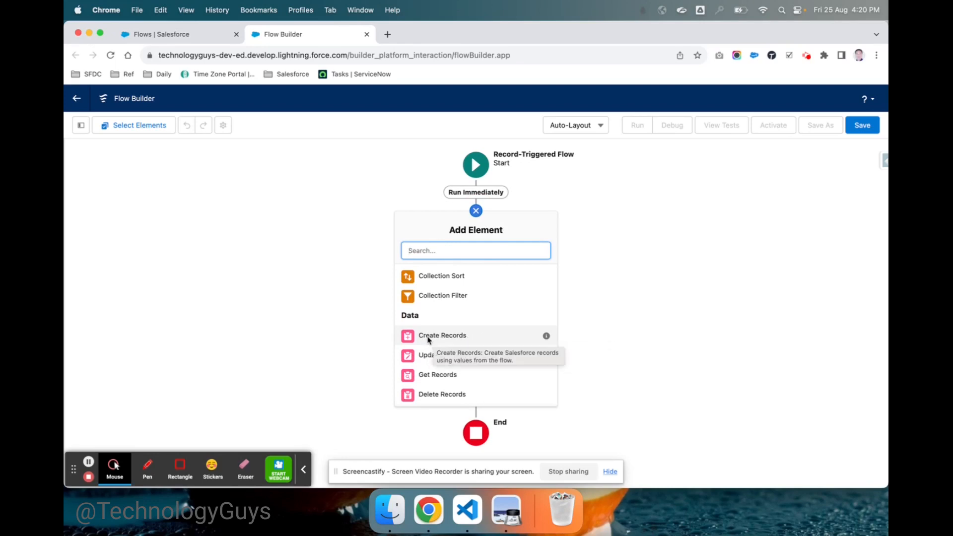
left_click(429, 336)
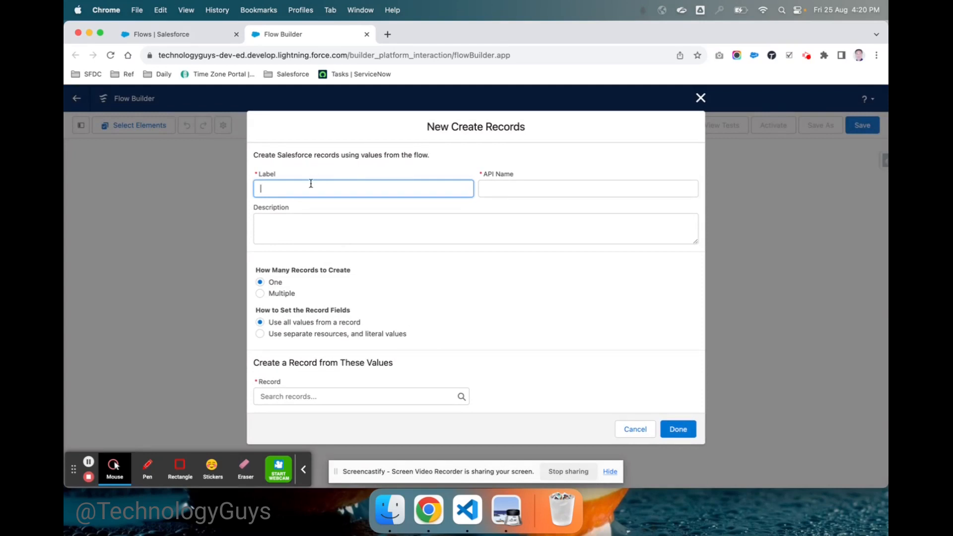
type("Create New Task")
key("Tab")
scroll(397, 308, "down", 1)
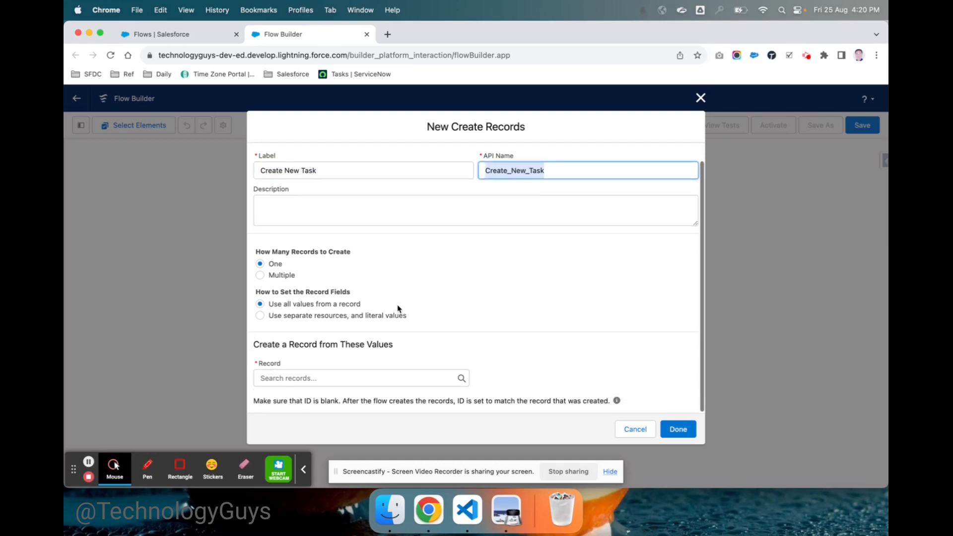
Set the element to use separate resources and literal values, with Task as the object to create.
left_click(309, 378)
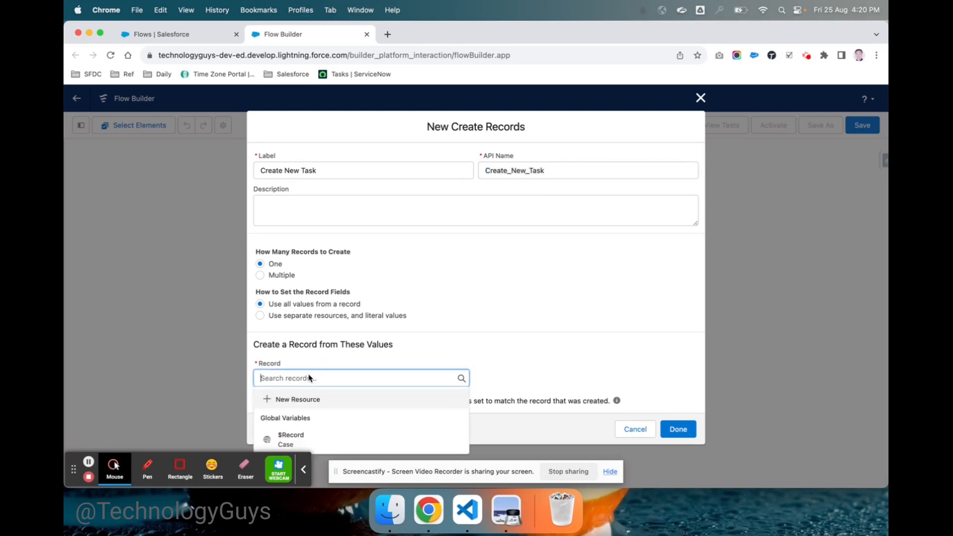
left_click(425, 318)
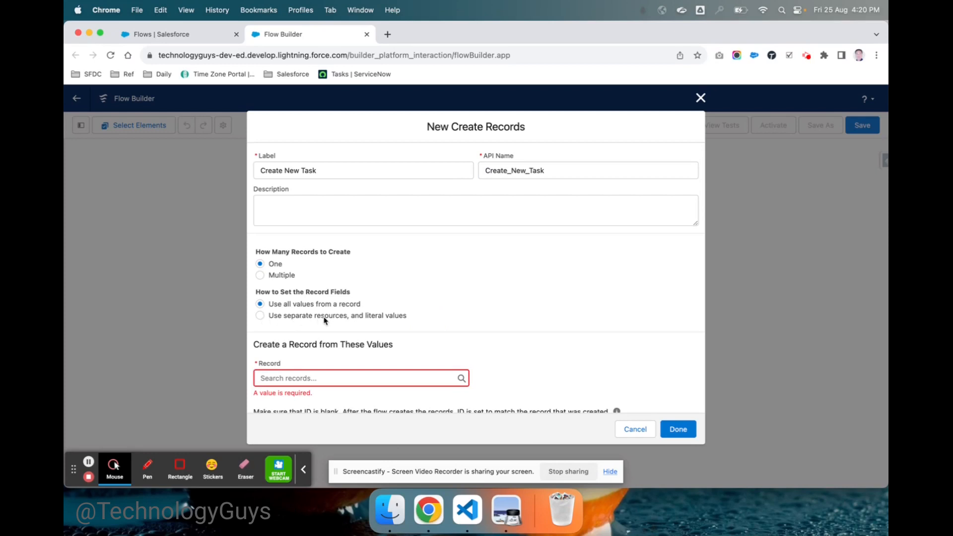
left_click(261, 316)
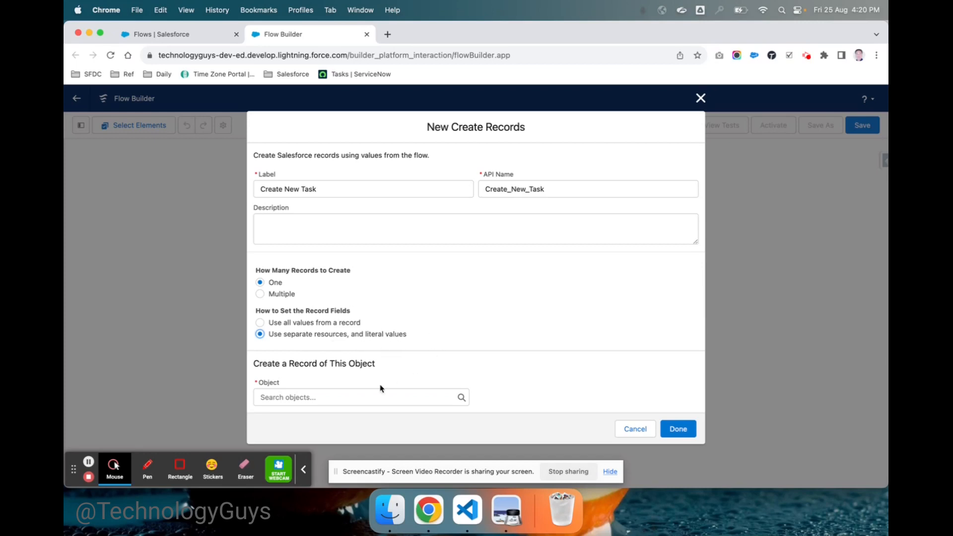
left_click(323, 396)
type("t")
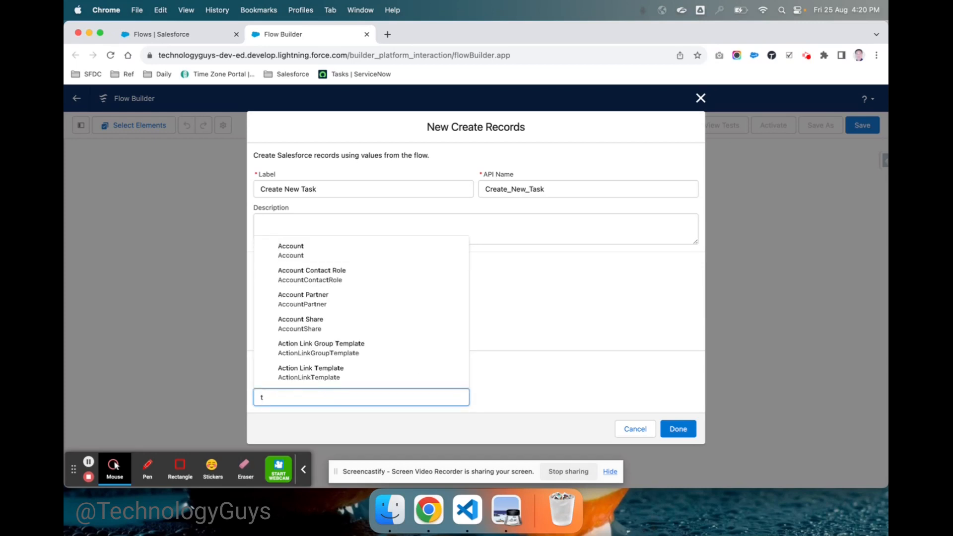
type("as")
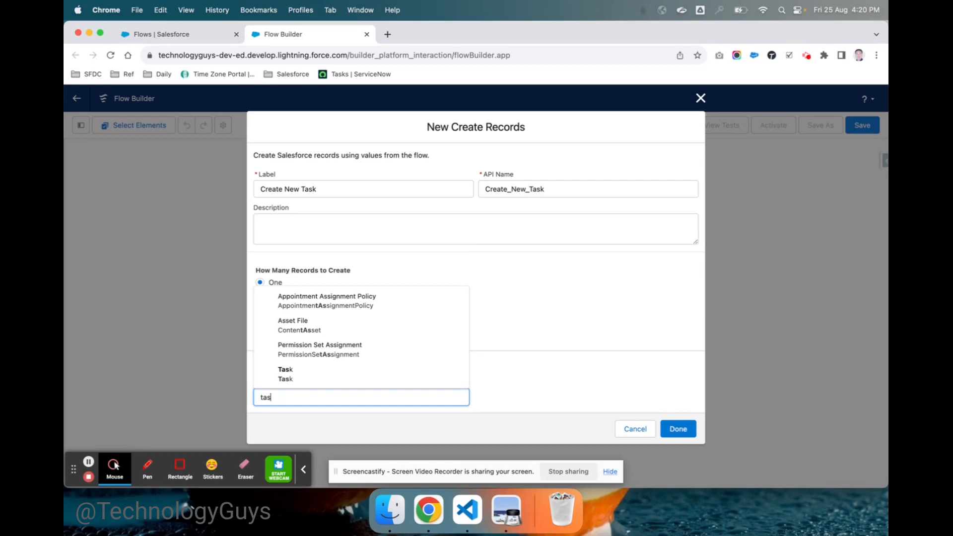
left_click(314, 373)
Set the task's WhatId field value to the triggering record's Case ID ($Record > Case ID).
scroll(316, 372, "down", 3)
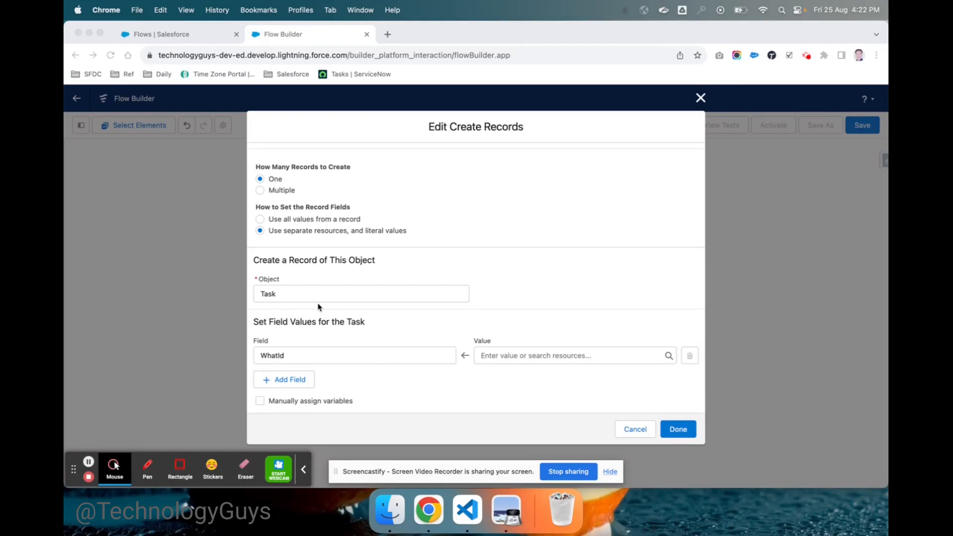
left_click(495, 357)
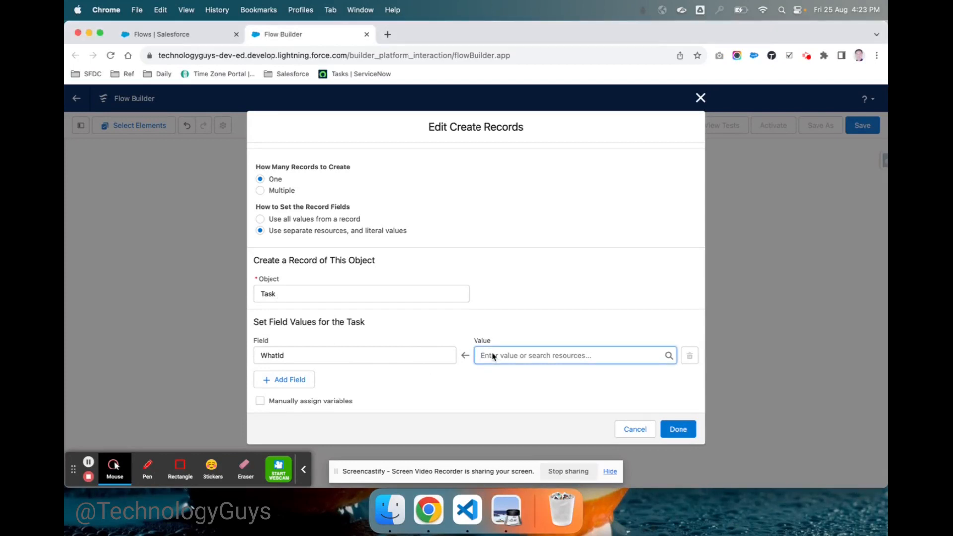
type("re")
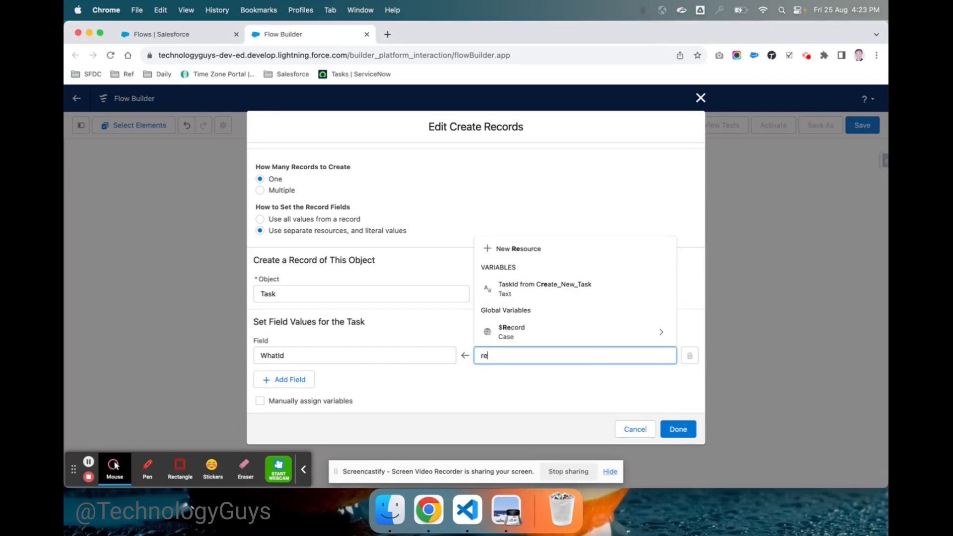
left_click(518, 333)
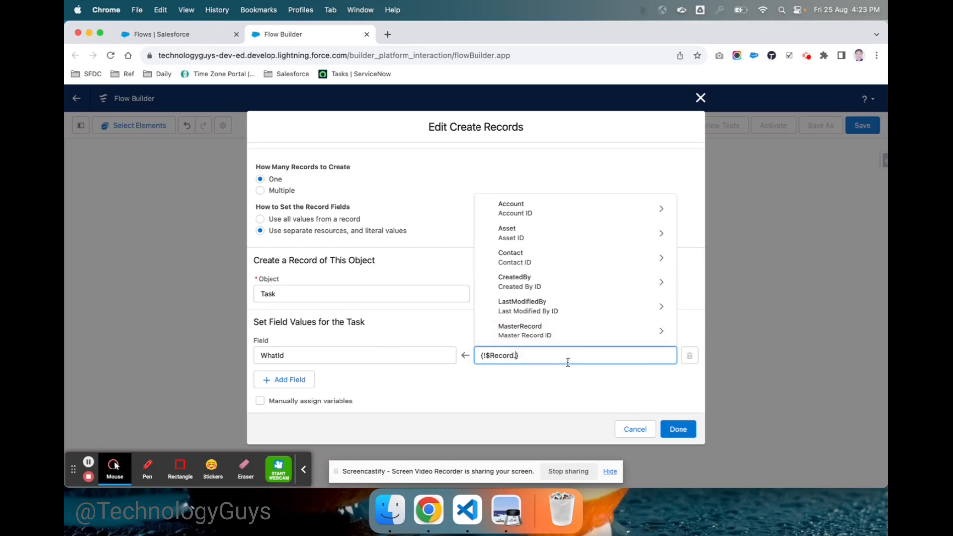
type("cas")
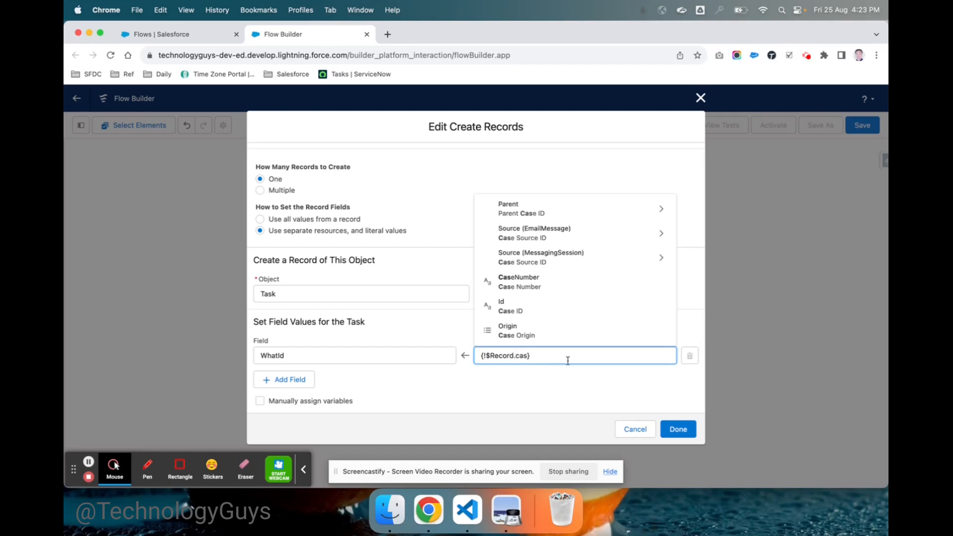
left_click(516, 309)
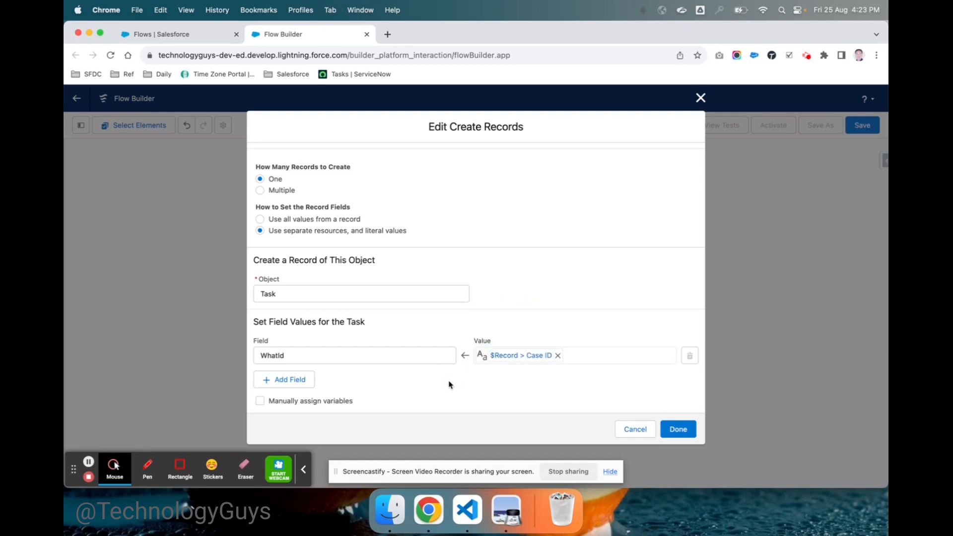
Add another field row to the task's field values and choose Subject as its field.
left_click(293, 381)
left_click(312, 391)
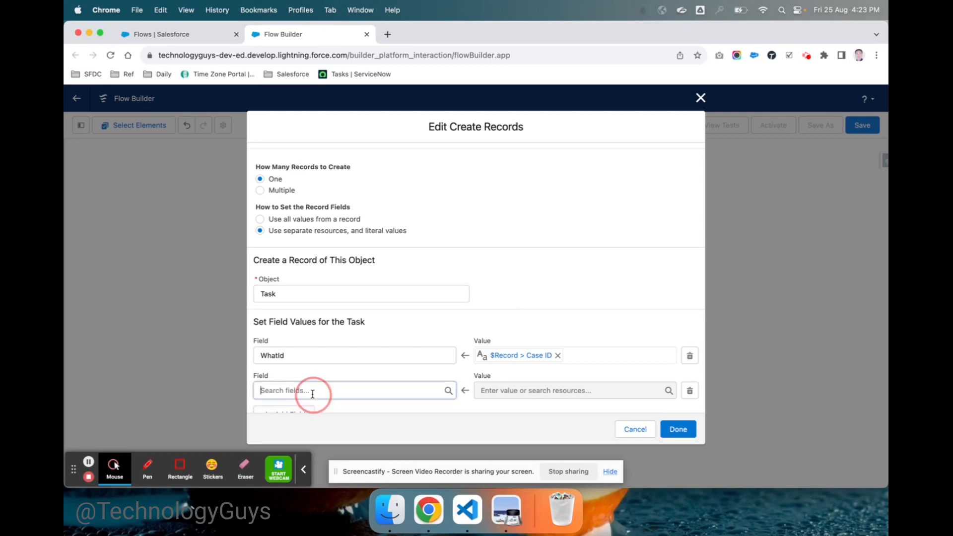
type("su")
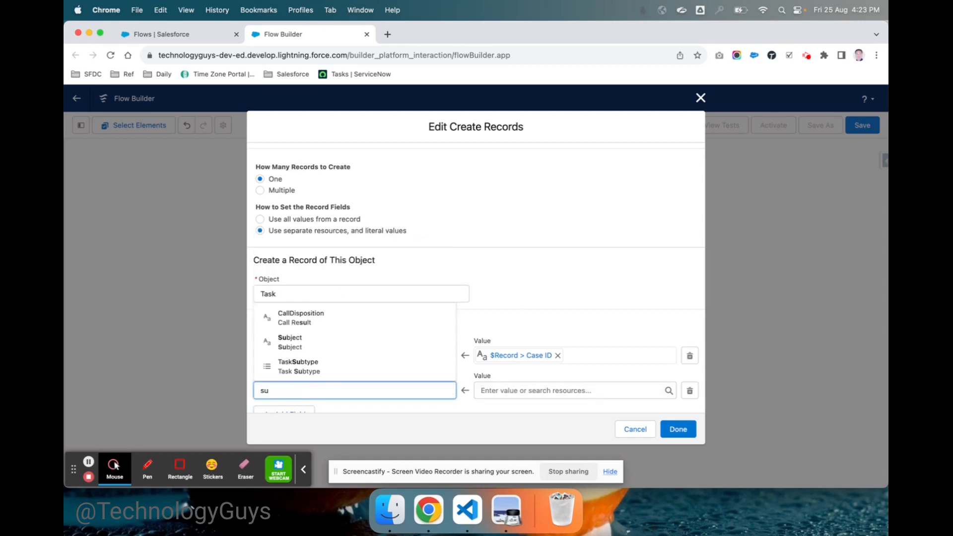
left_click(290, 342)
Set the task's Subject value to the triggering record's subject ($Record > Subject) and finish editing the Create Records element.
left_click(509, 391)
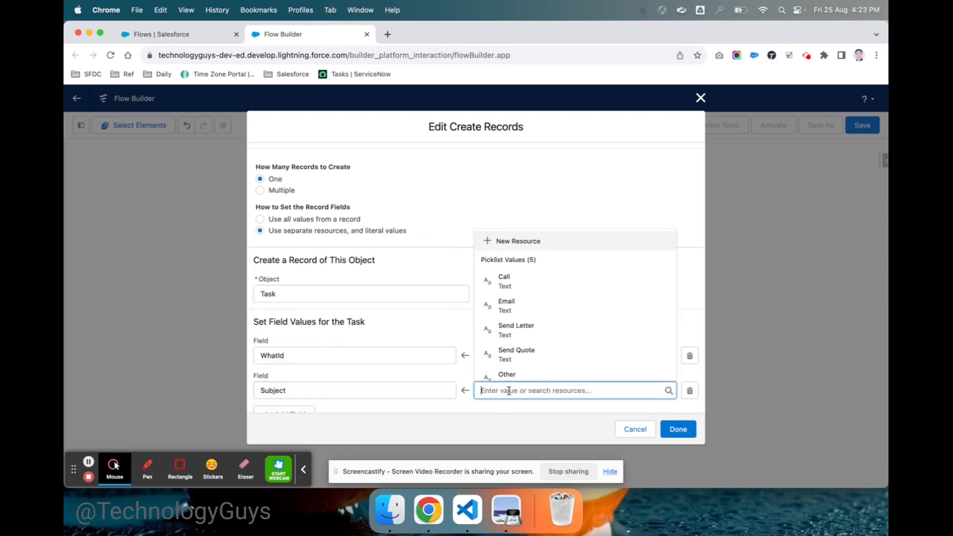
type("c")
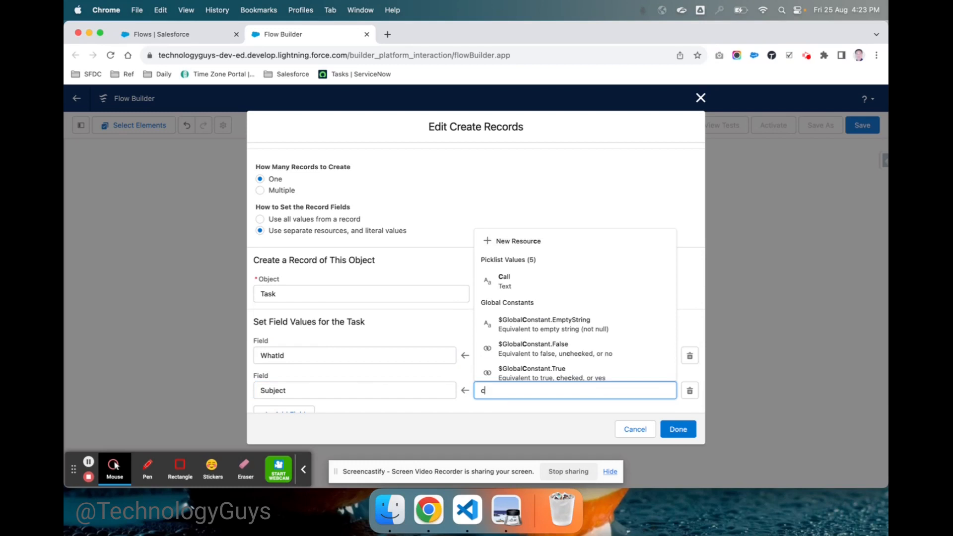
key("BackSpace")
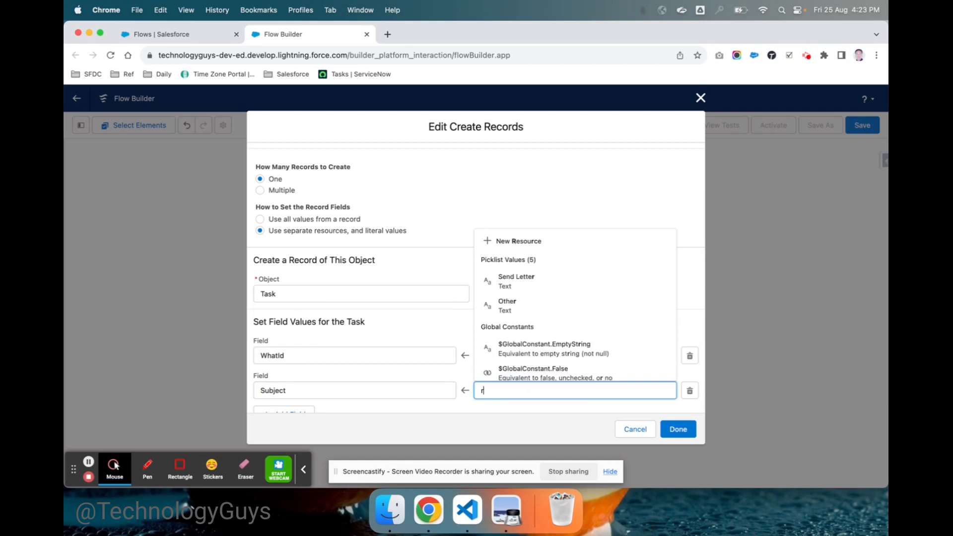
type("rec")
left_click(539, 369)
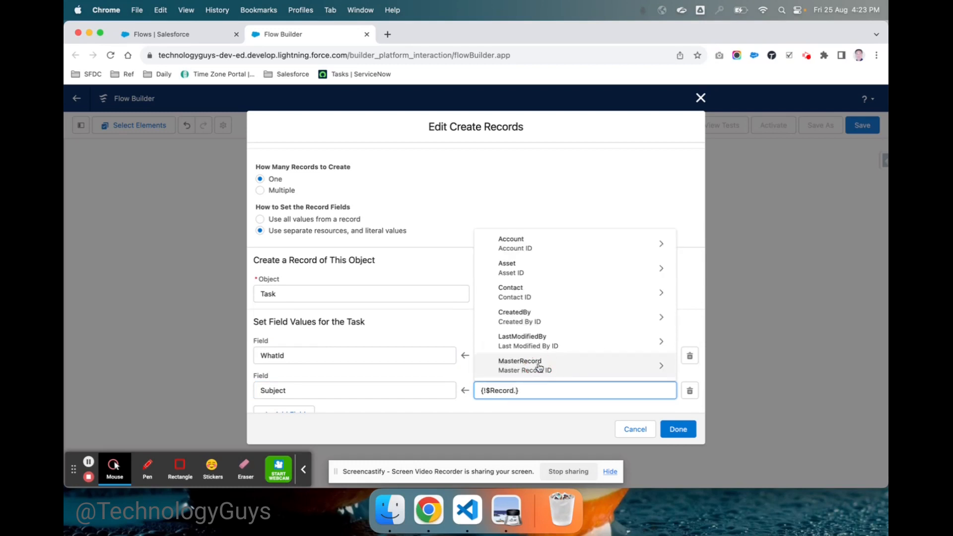
type("su")
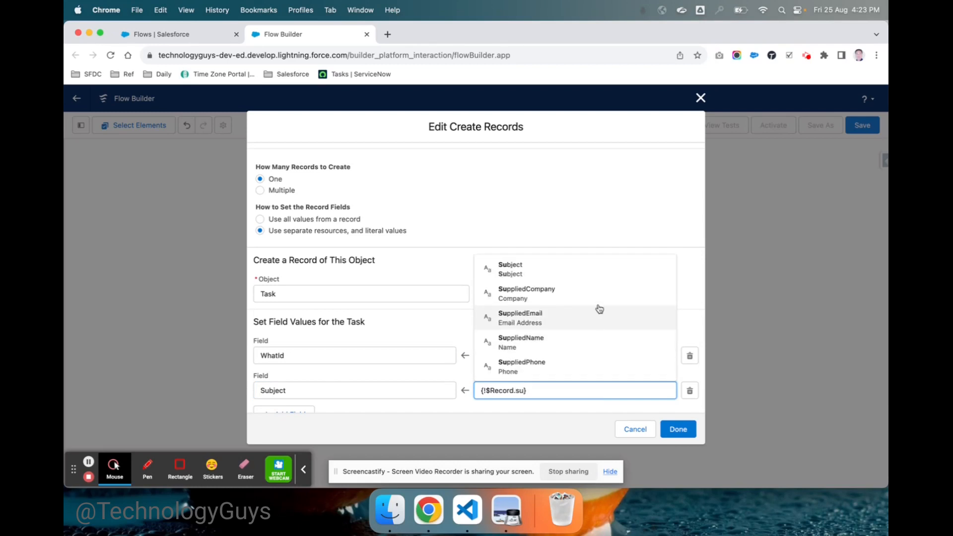
left_click(537, 265)
scroll(628, 289, "down", 1)
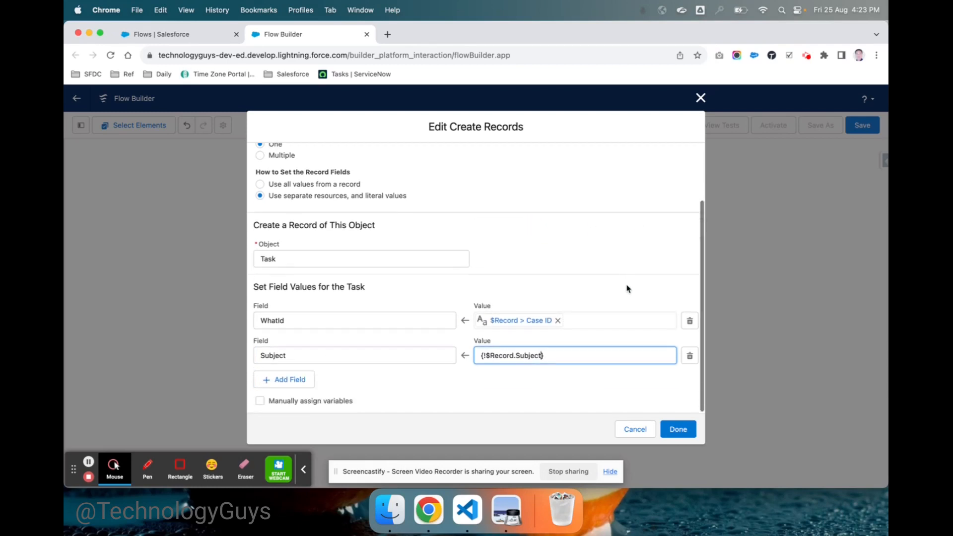
left_click(496, 401)
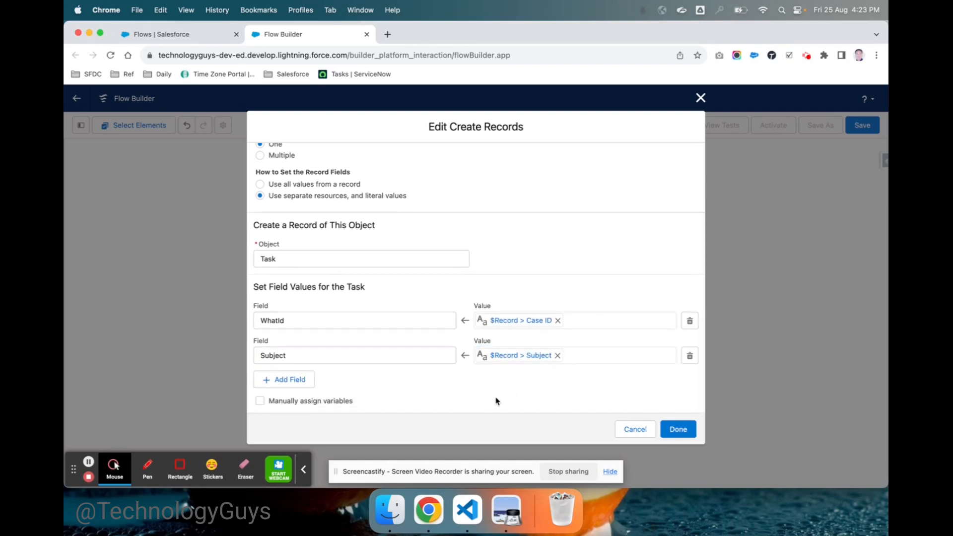
left_click(678, 429)
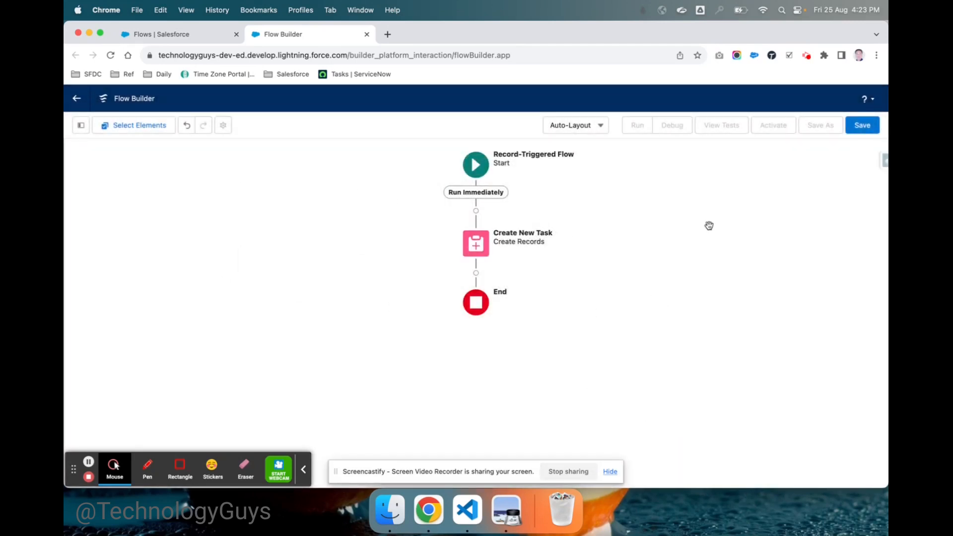
Save the flow as "TG Create New Task" with API name TG_Create_New_Task, and activate it.
left_click(869, 128)
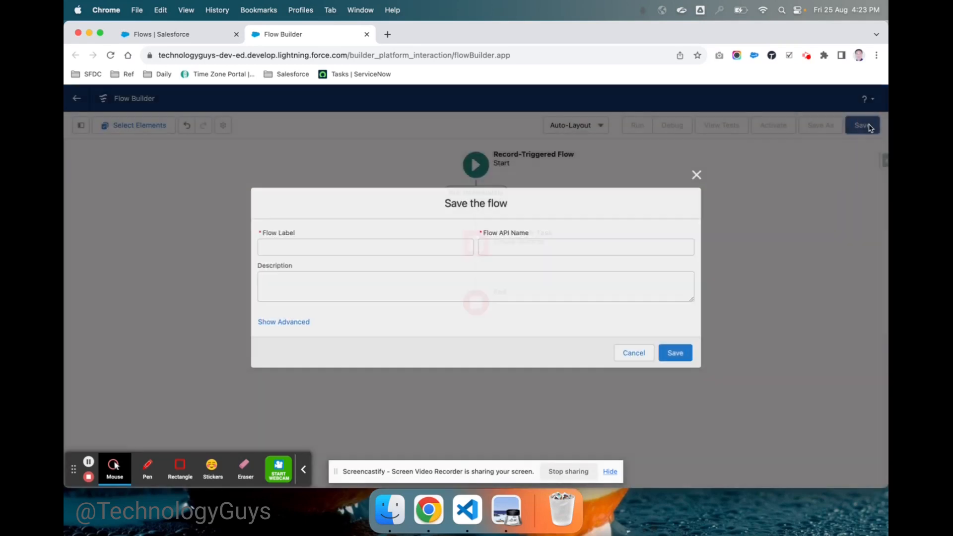
left_click(277, 248)
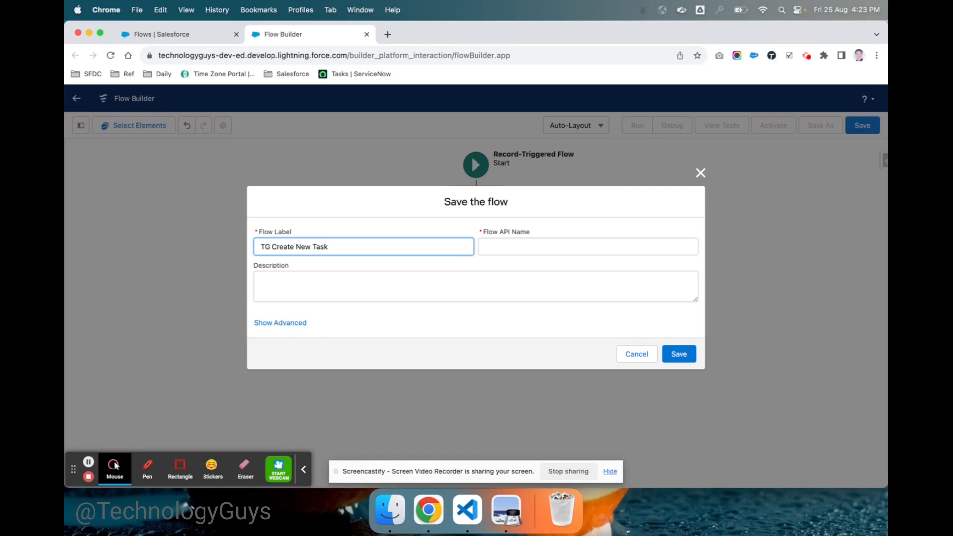
key("Tab")
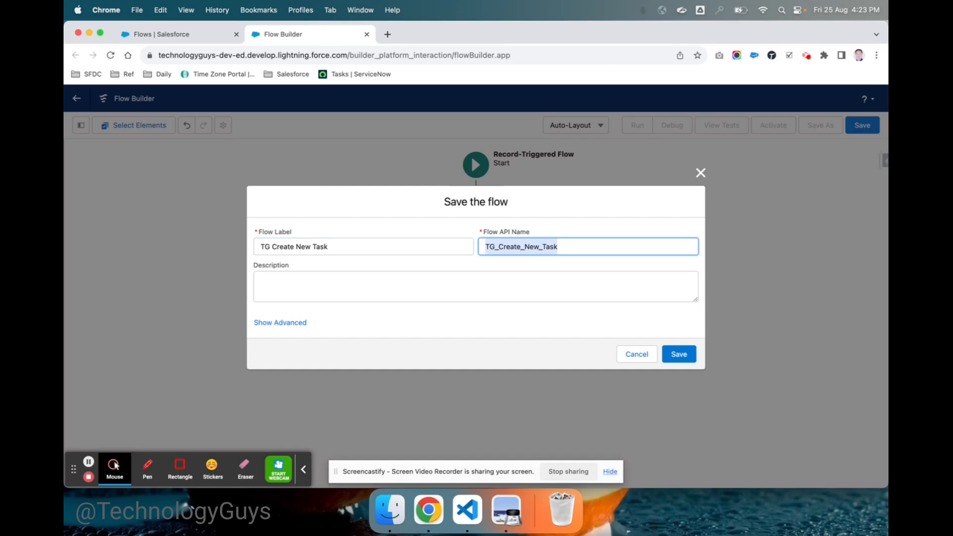
left_click(432, 292)
left_click(674, 355)
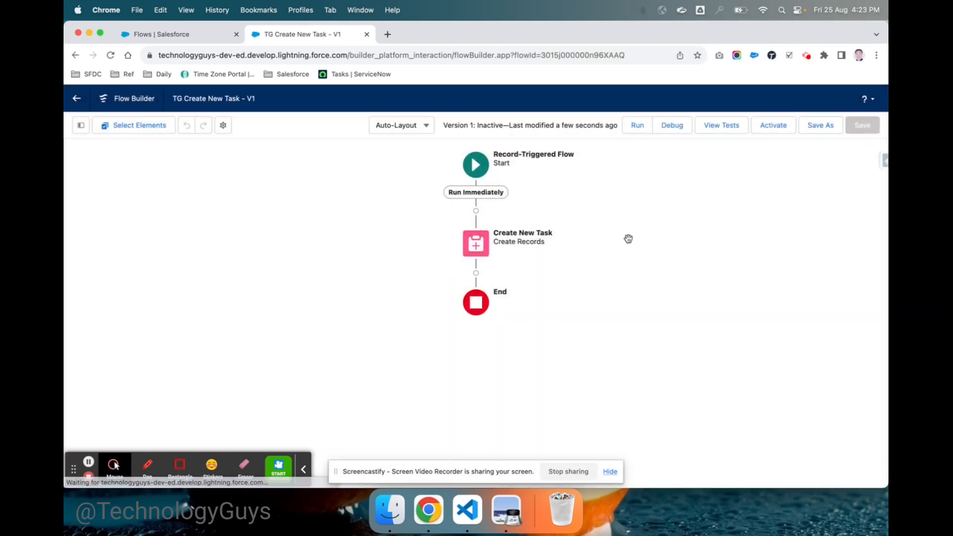
left_click(775, 133)
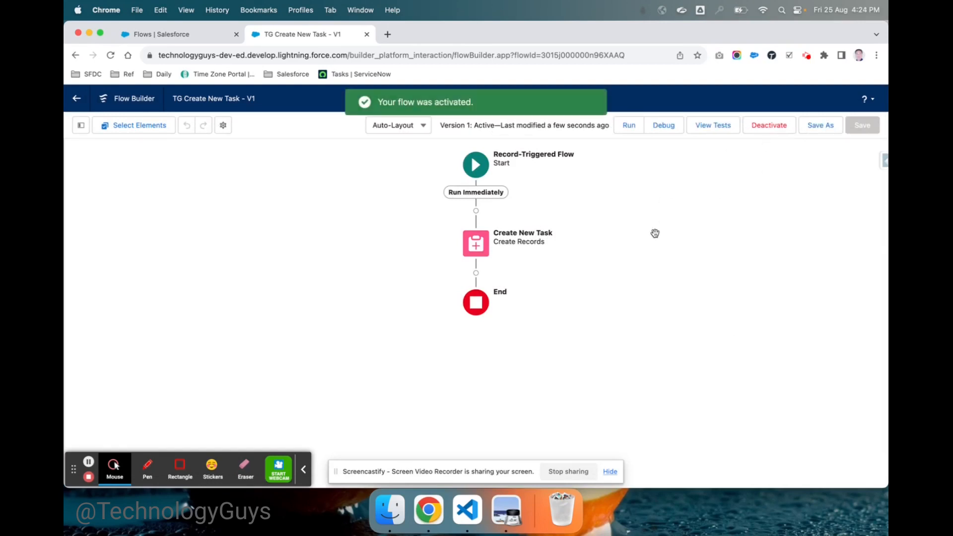
Return to the Salesforce Setup page and open the Service Console app.
left_click(174, 34)
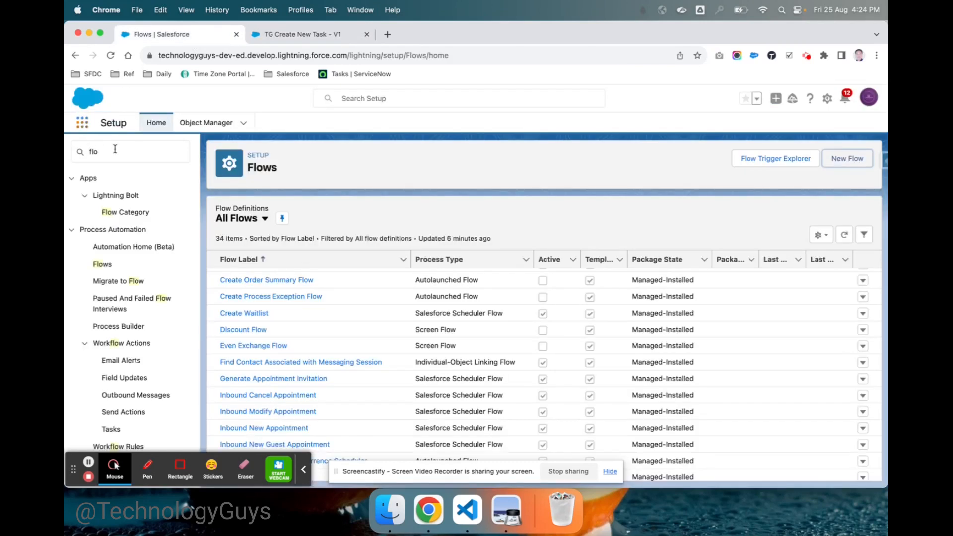
left_click(84, 127)
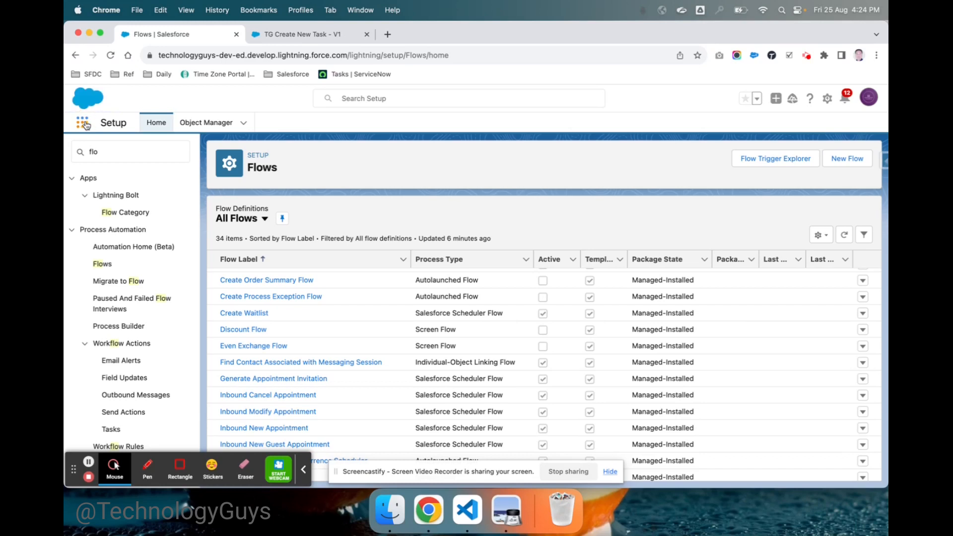
left_click(86, 125)
type("sert")
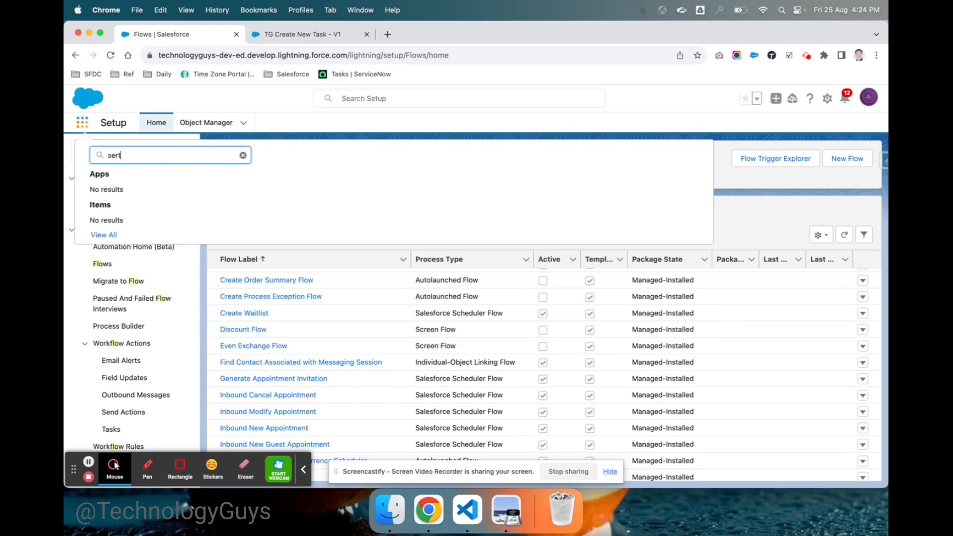
key("BackSpace")
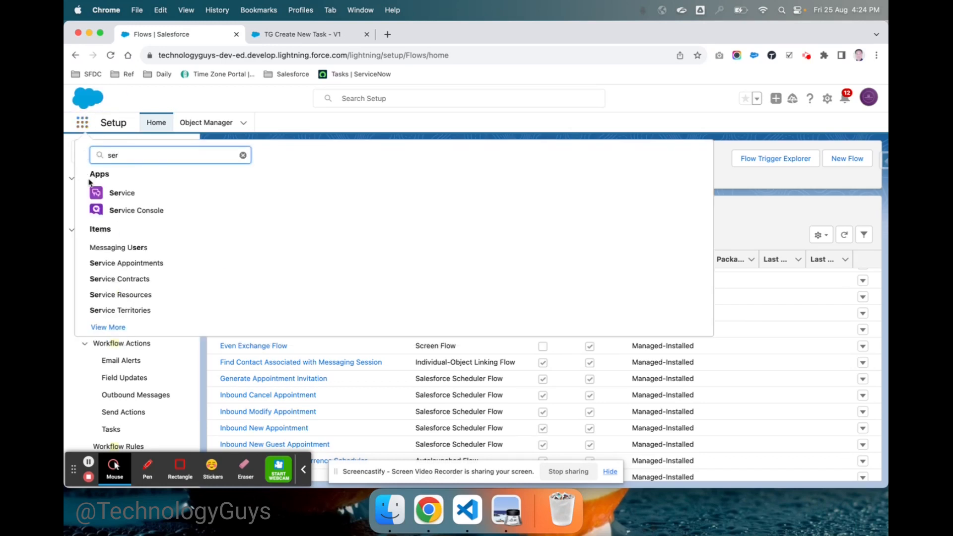
left_click(143, 211)
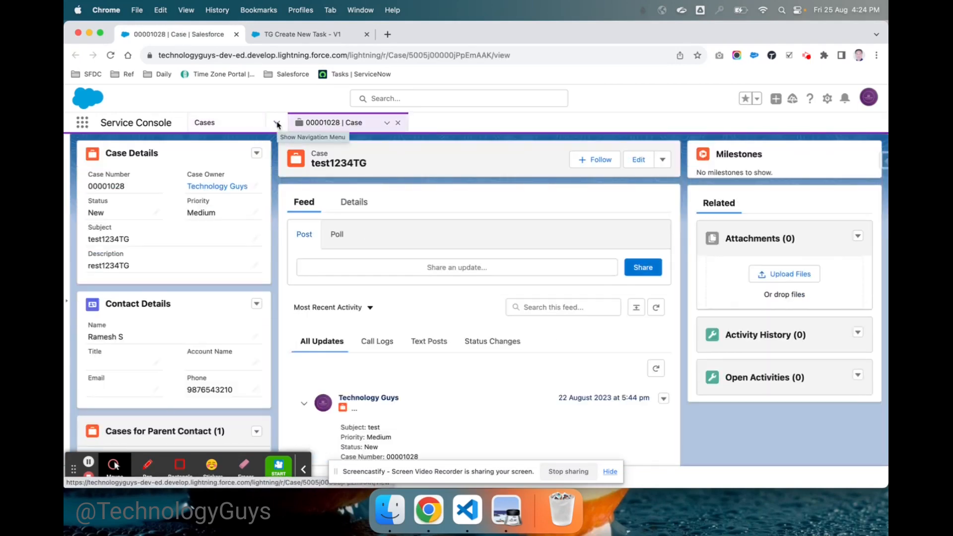
Show the Cases list, closing the open case record and dismissing the Einstein Search notice.
left_click(224, 128)
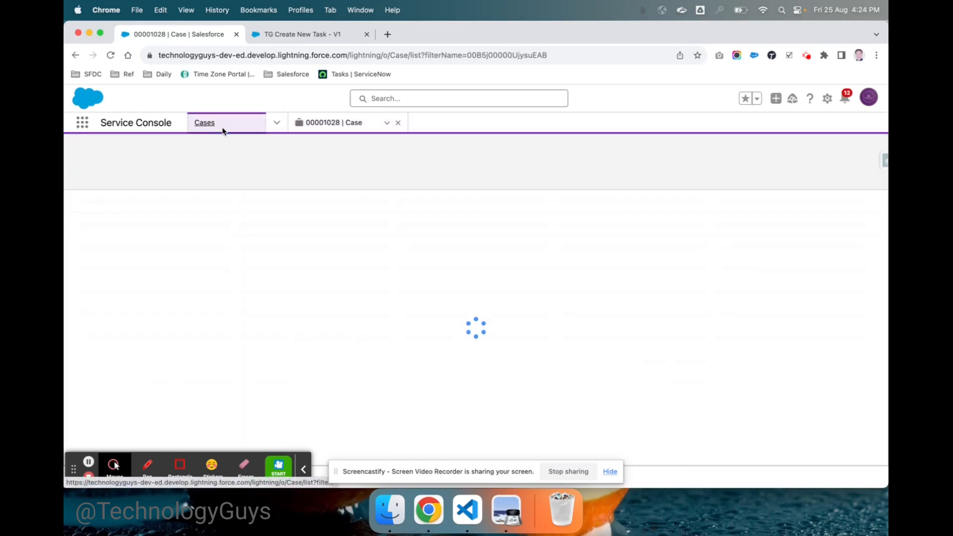
left_click(398, 123)
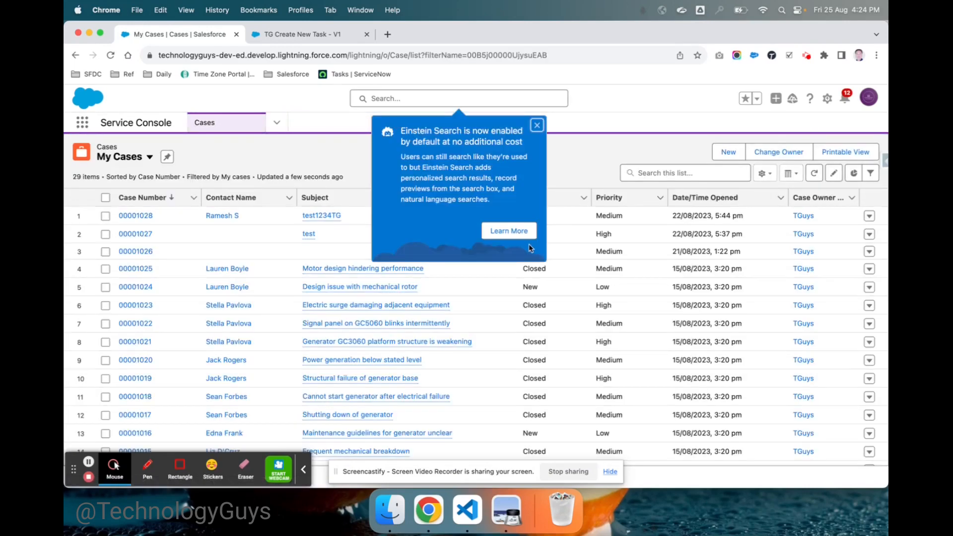
left_click(534, 130)
Create a case with Case Origin Phone and a blank subject, and check its Open Activities.
left_click(725, 151)
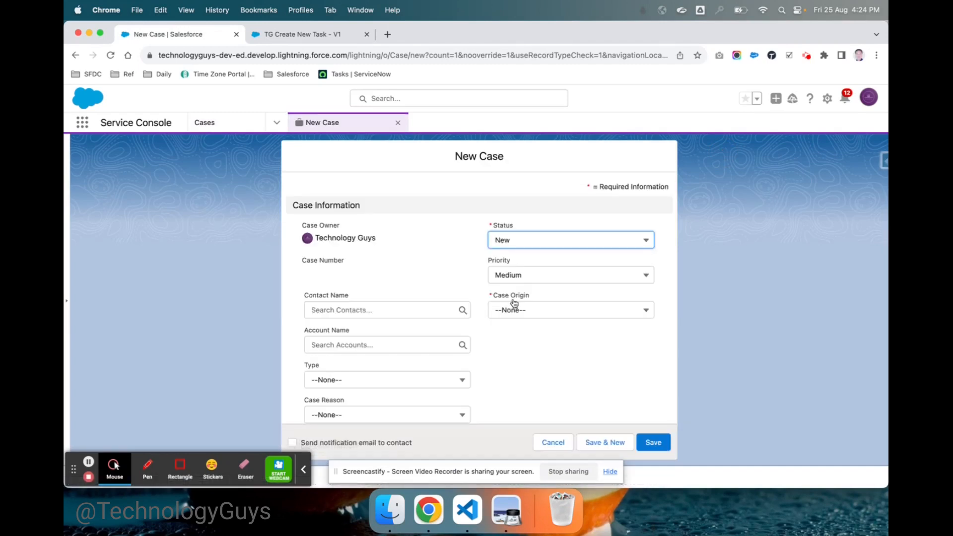
left_click(532, 311)
left_click(519, 353)
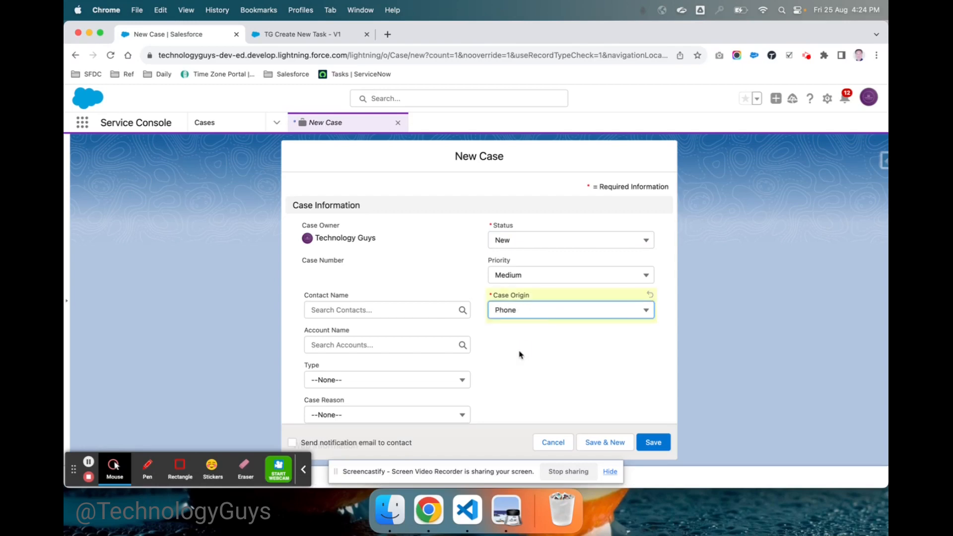
scroll(520, 355, "down", 3)
scroll(520, 354, "down", 5)
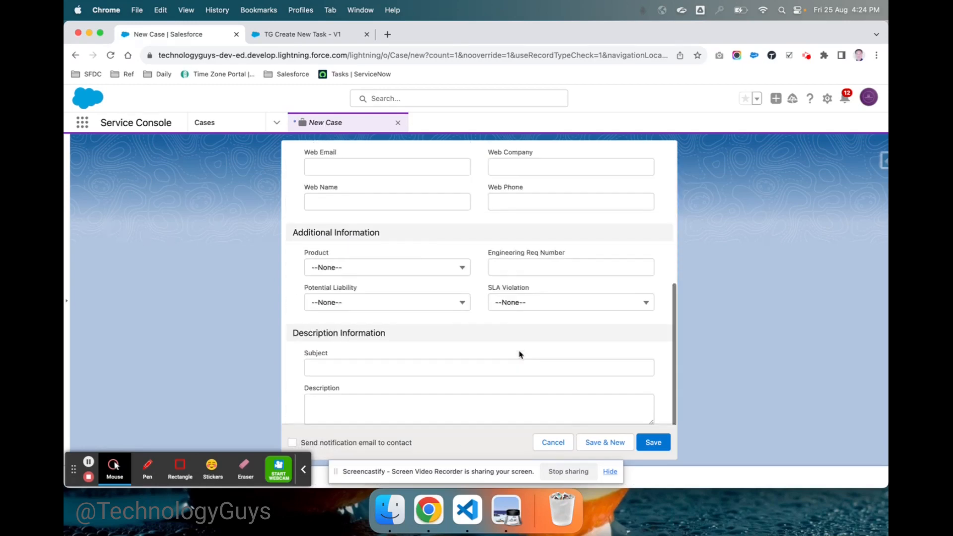
left_click(655, 442)
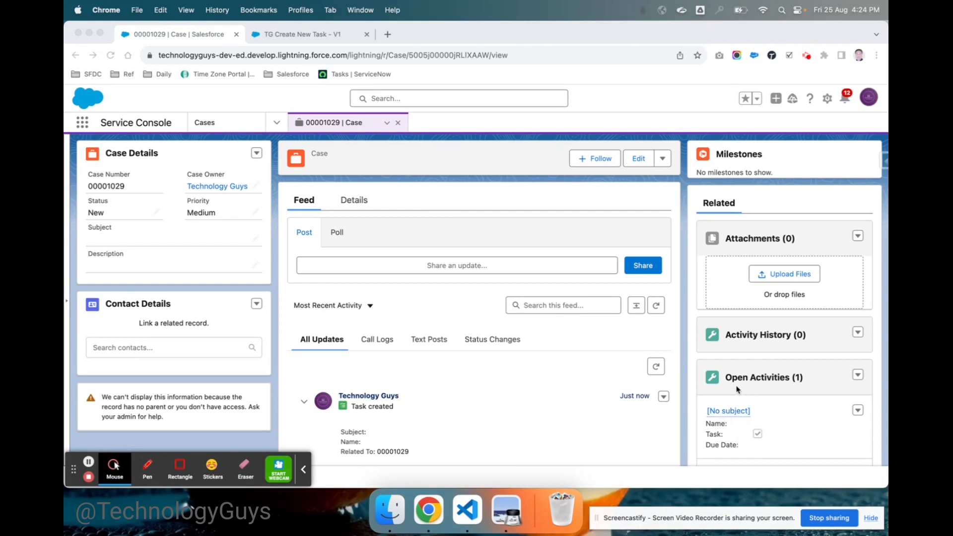
scroll(738, 430, "down", 1)
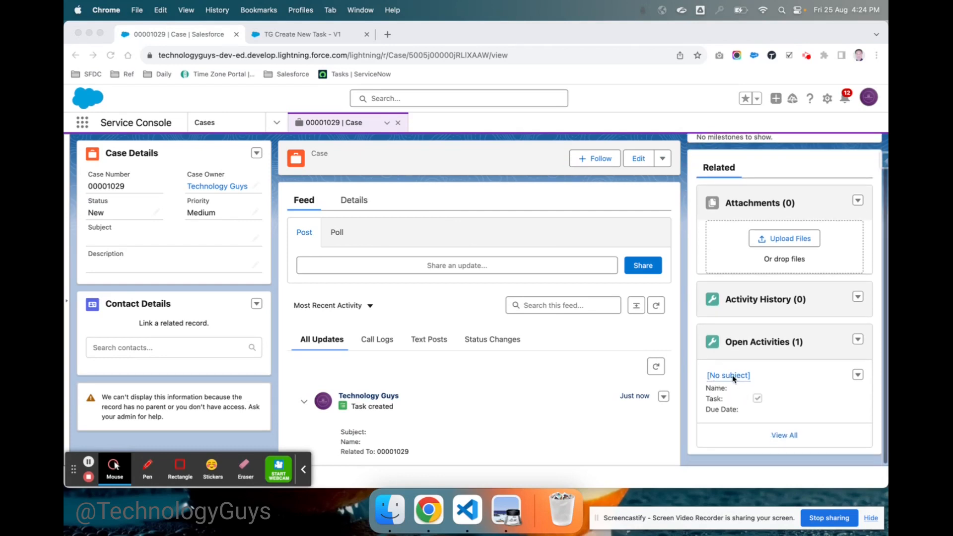
Close the saved case and start another new case with Case Origin set to Phone.
left_click(398, 124)
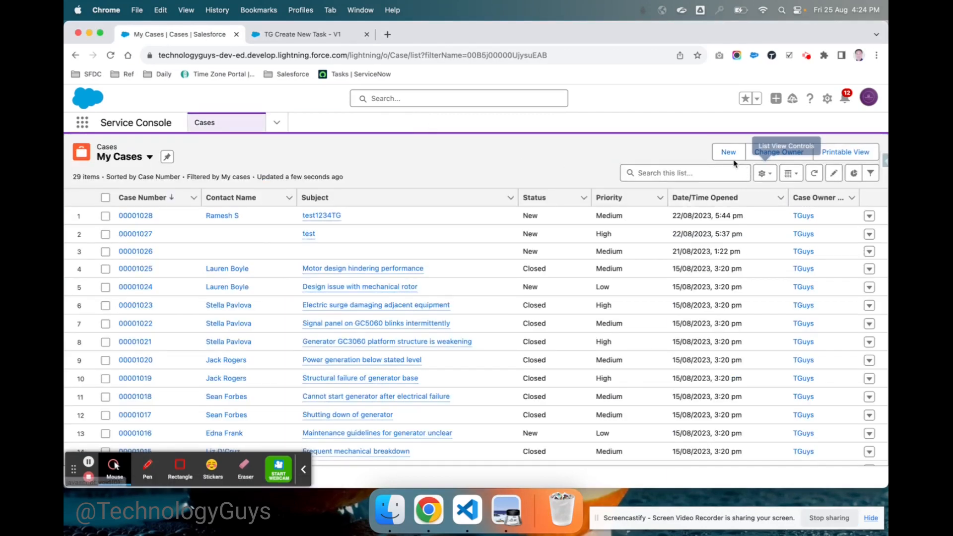
left_click(731, 155)
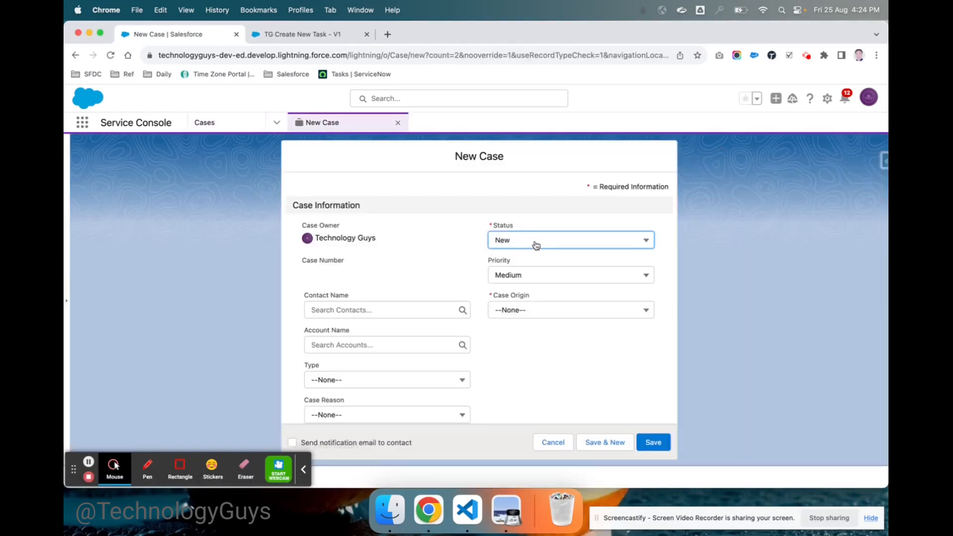
left_click(532, 312)
left_click(526, 351)
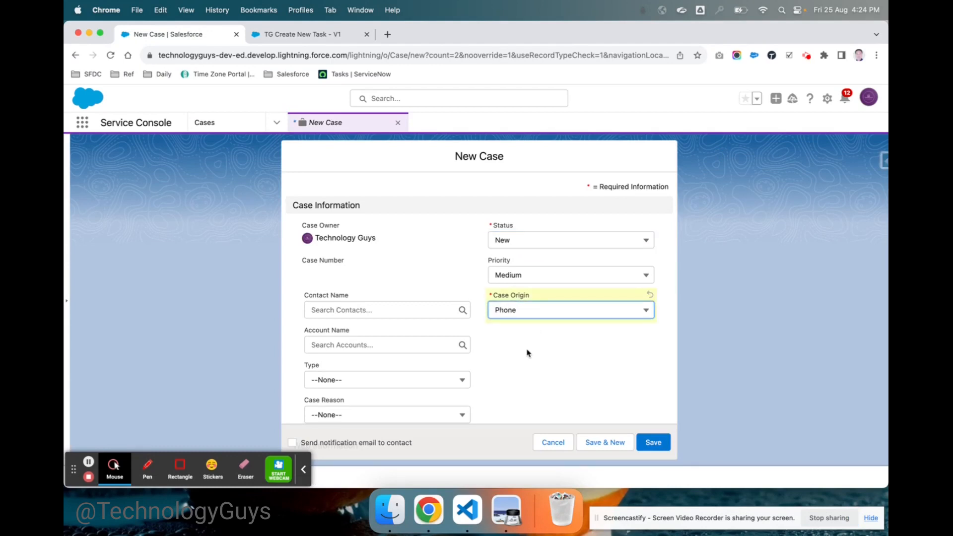
Enter "Technology Guys" as the new case's Subject and save the case.
scroll(527, 353, "down", 5)
scroll(361, 367, "down", 1)
scroll(362, 375, "up", 1)
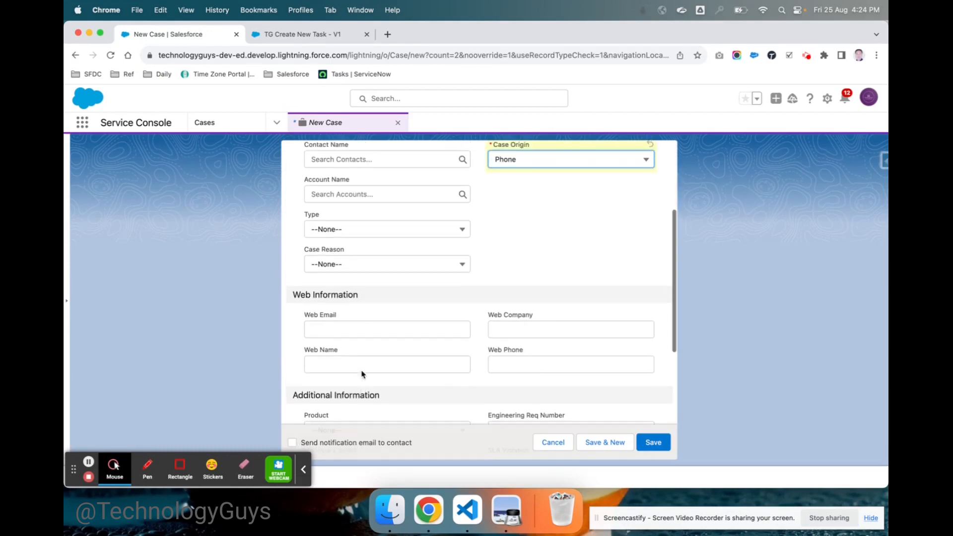
scroll(361, 374, "up", 5)
scroll(362, 375, "down", 8)
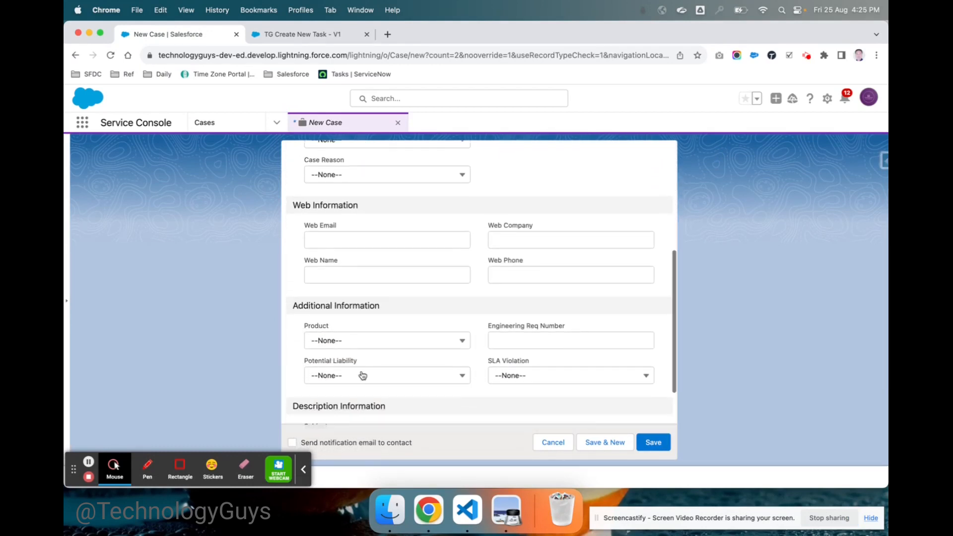
scroll(362, 375, "down", 5)
left_click(333, 296)
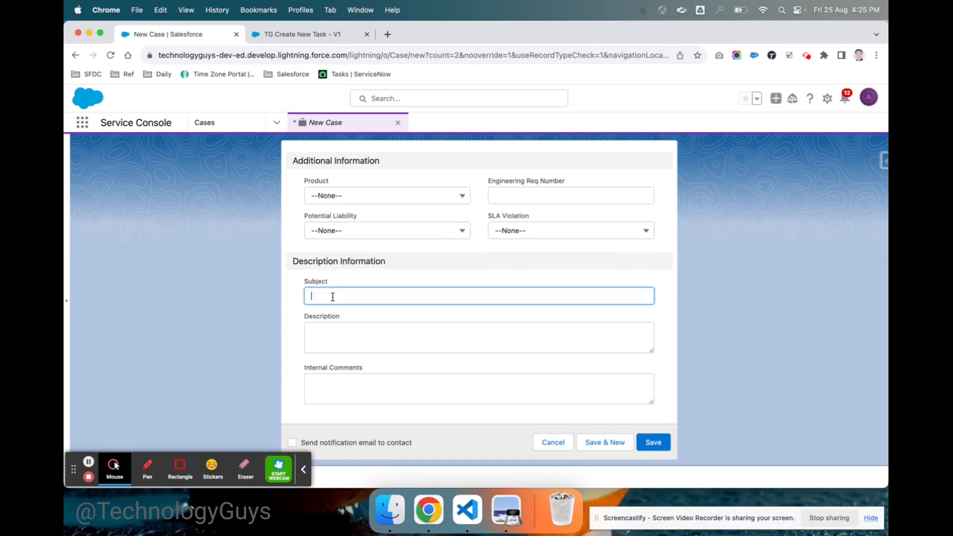
type("Technology Guys")
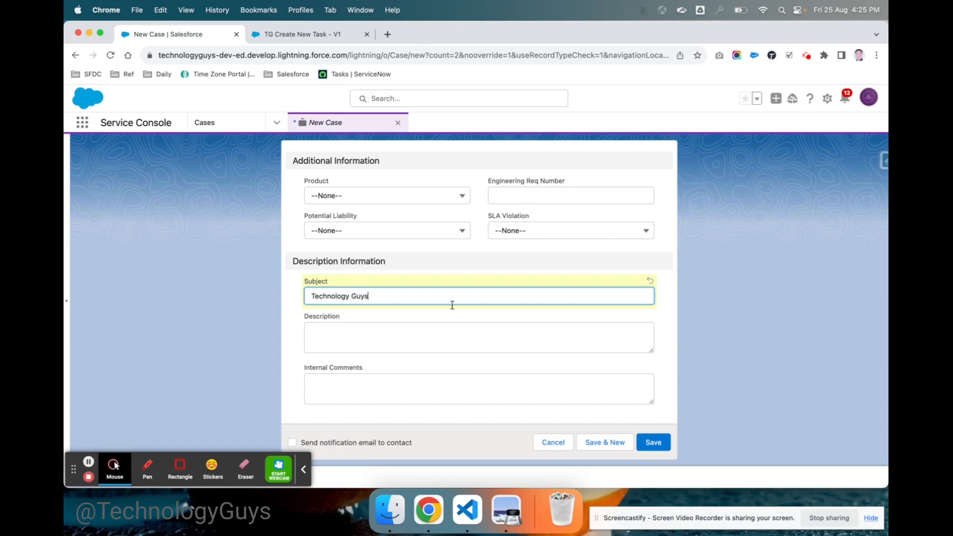
left_click(661, 445)
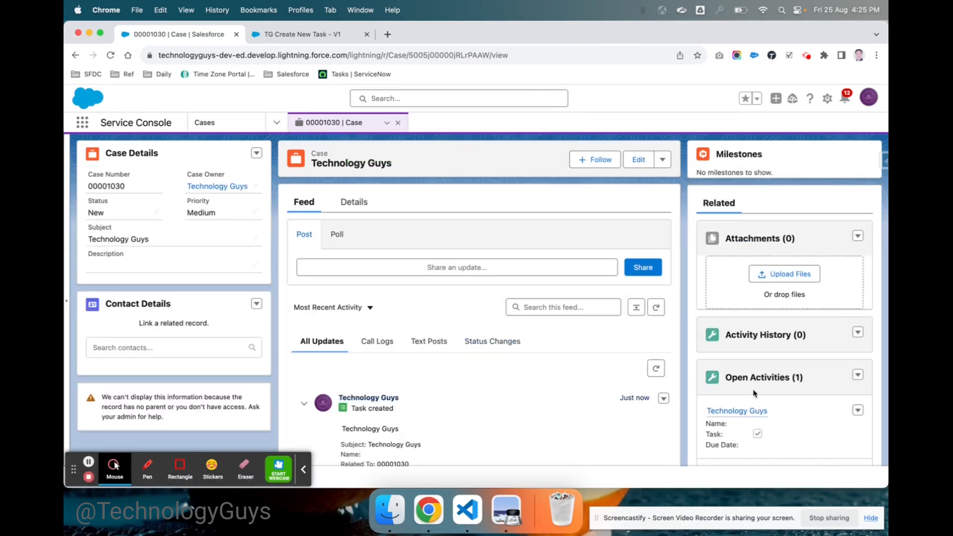
Return to the TG Create New Task flow and set its Start element's entry Condition Requirements to All Conditions Are Met (AND).
mouse_move(729, 415)
left_click(318, 34)
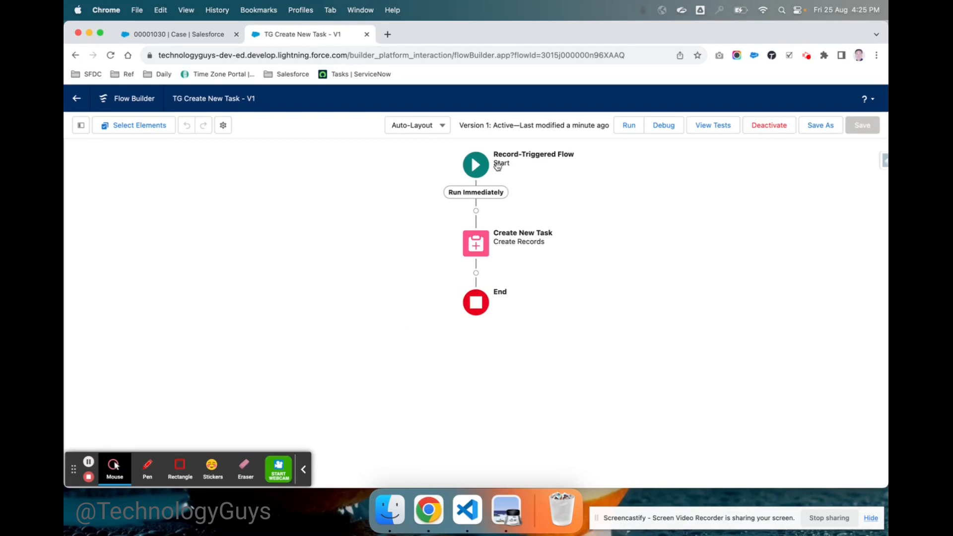
left_click(480, 170)
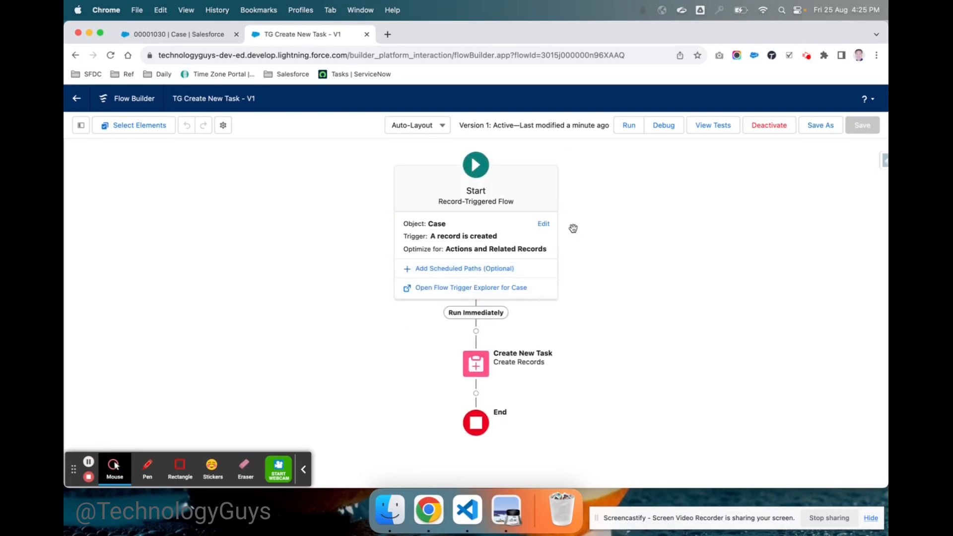
left_click(545, 225)
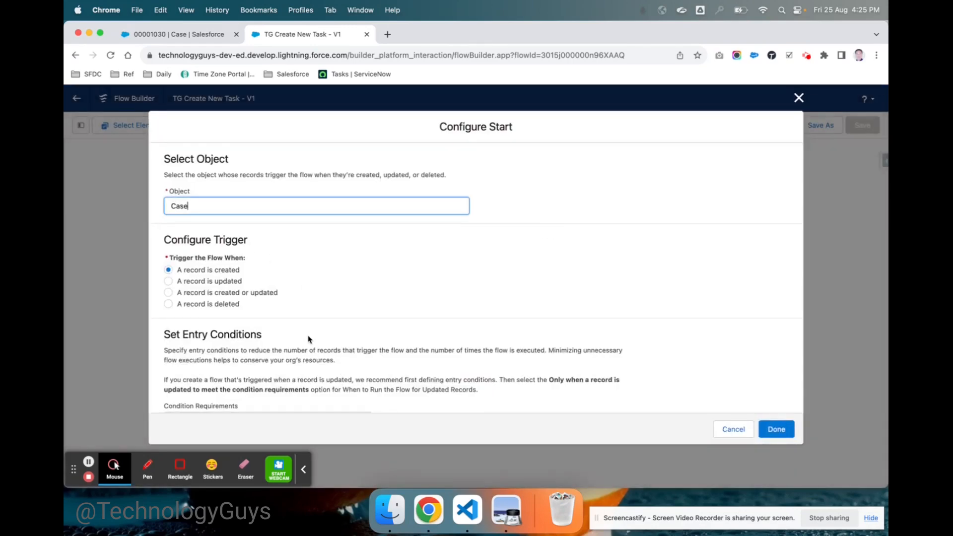
scroll(308, 339, "down", 3)
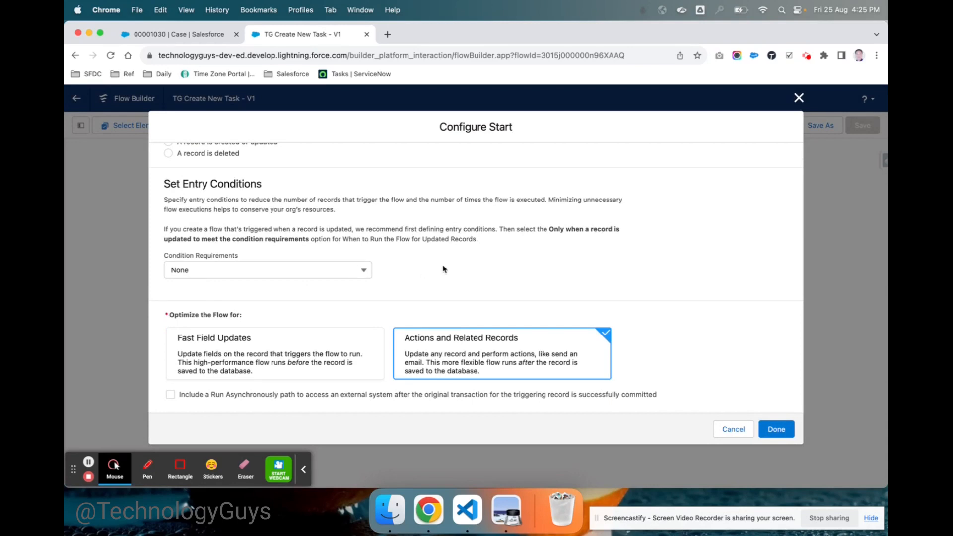
left_click(366, 271)
left_click(289, 310)
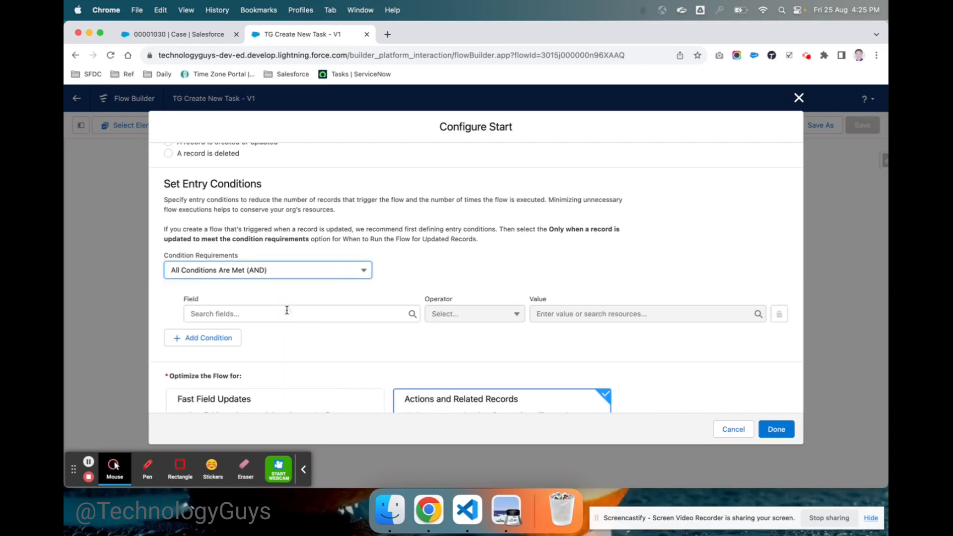
Define the entry condition as Priority Equals High and apply the Start configuration.
left_click(287, 310)
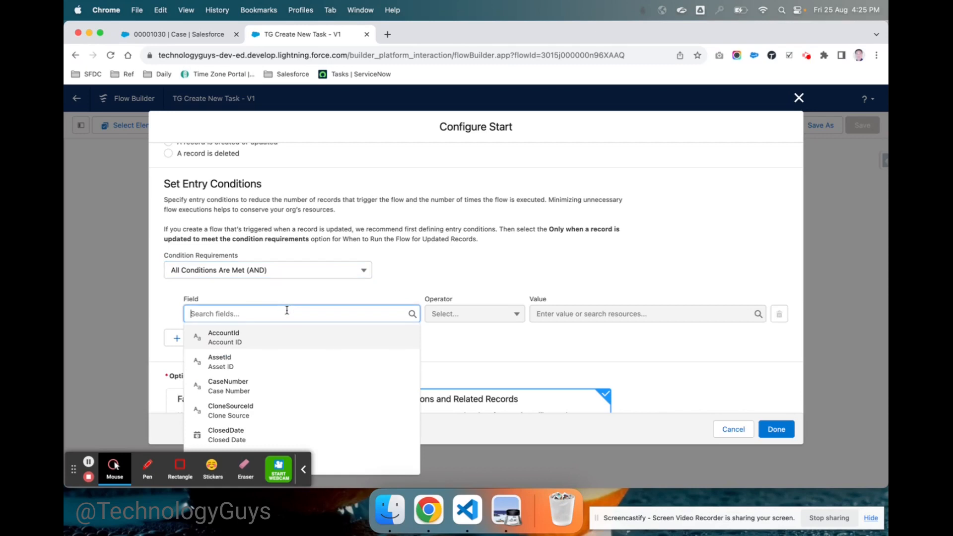
type("re")
key("BackSpace")
key("BackSpace")
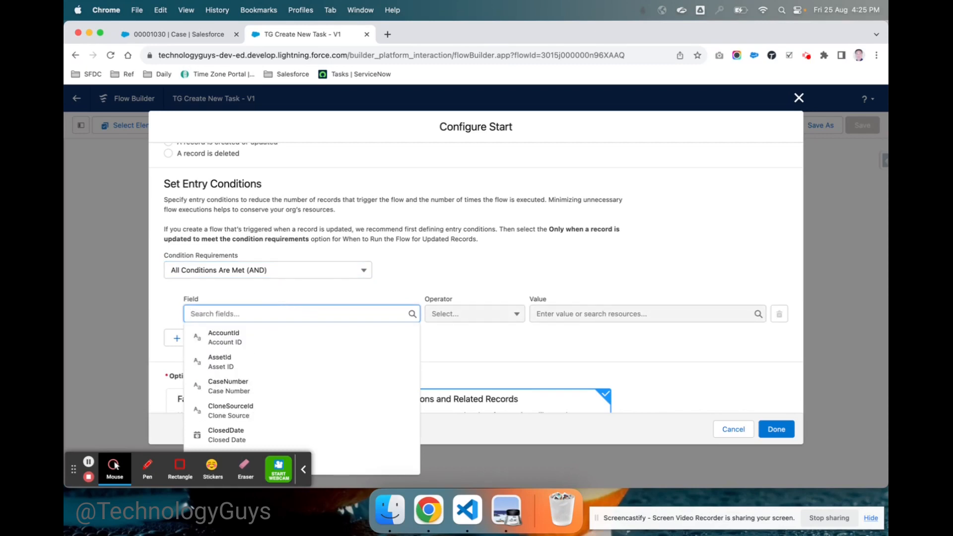
type("pri")
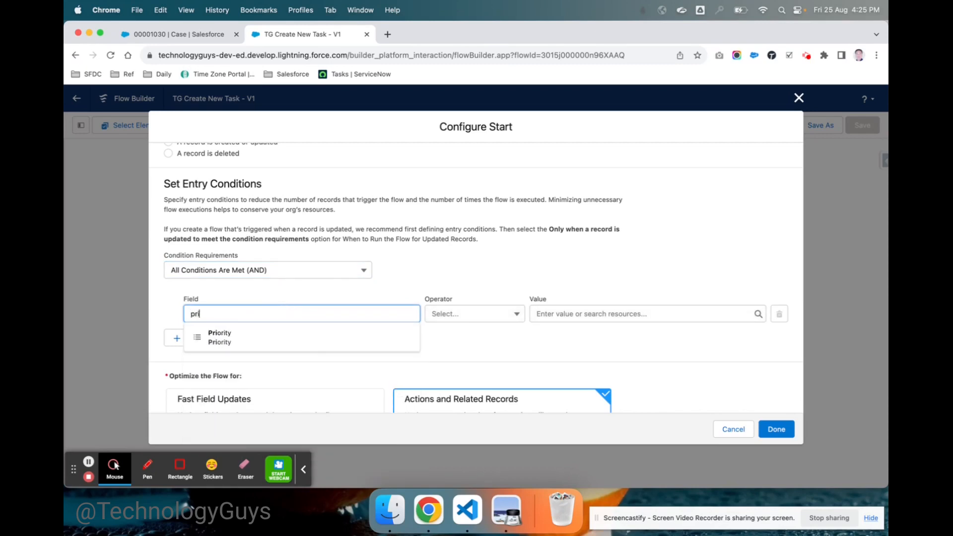
left_click(285, 338)
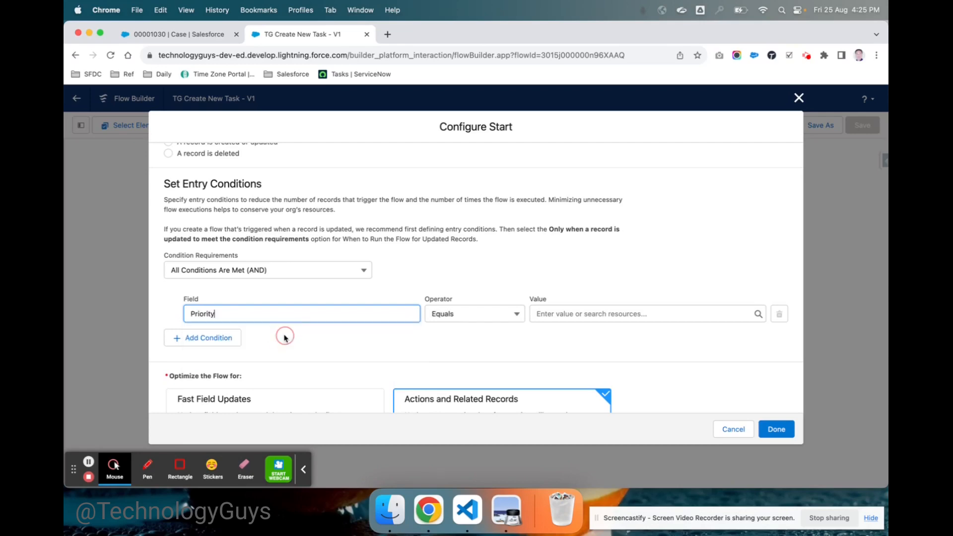
left_click(570, 315)
left_click(573, 359)
scroll(571, 358, "down", 2)
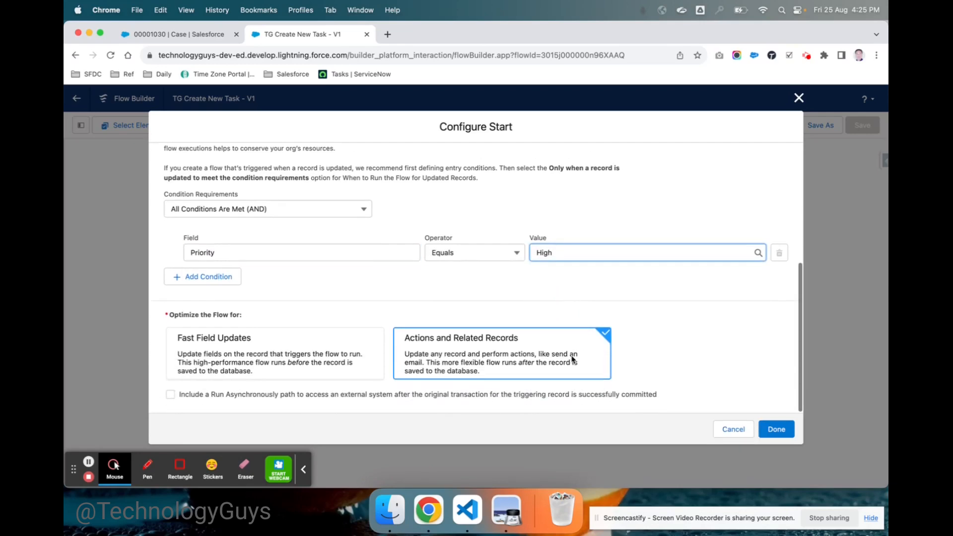
left_click(775, 432)
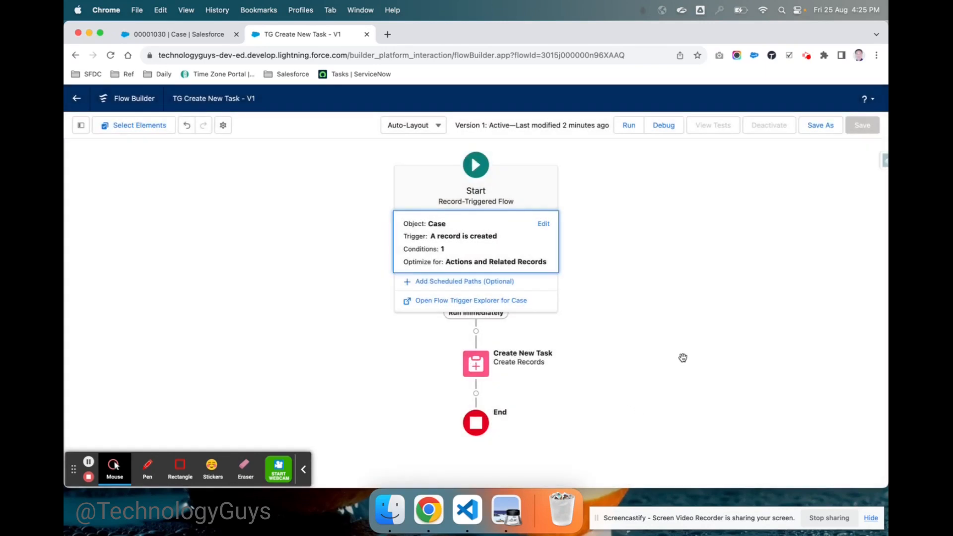
Save the flow as a new version with the same label and activate that version.
left_click(822, 128)
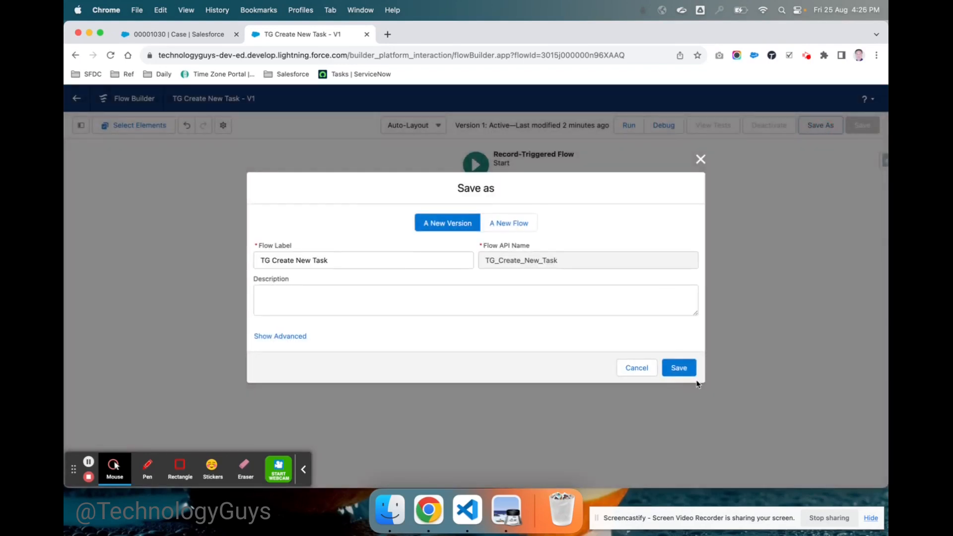
left_click(685, 368)
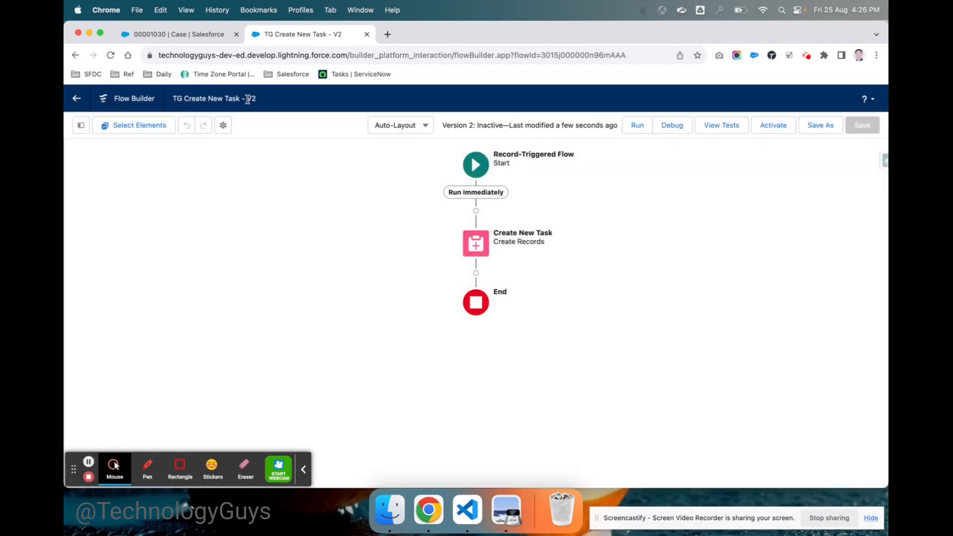
left_click(774, 125)
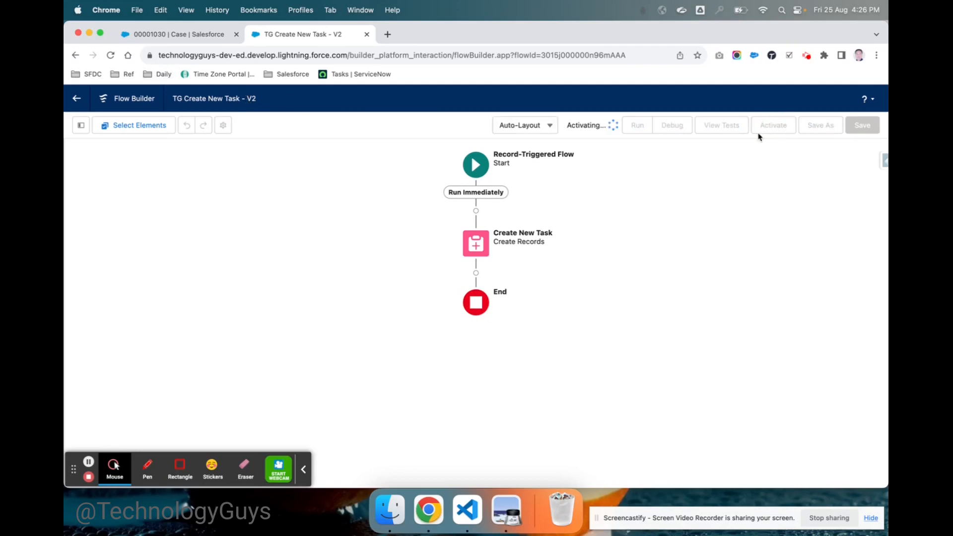
Close the open case record in Service Console and start a new case with the Subject "test1".
left_click(205, 35)
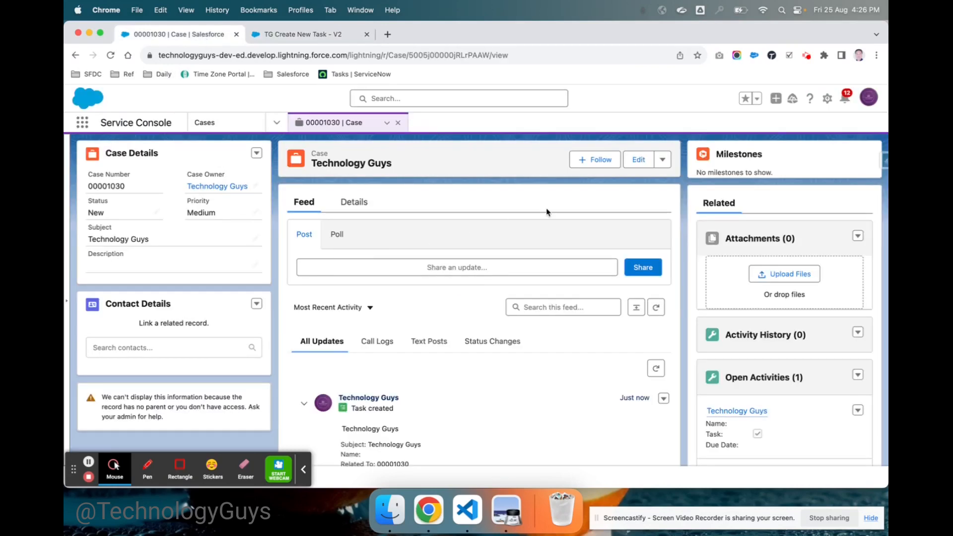
left_click(398, 123)
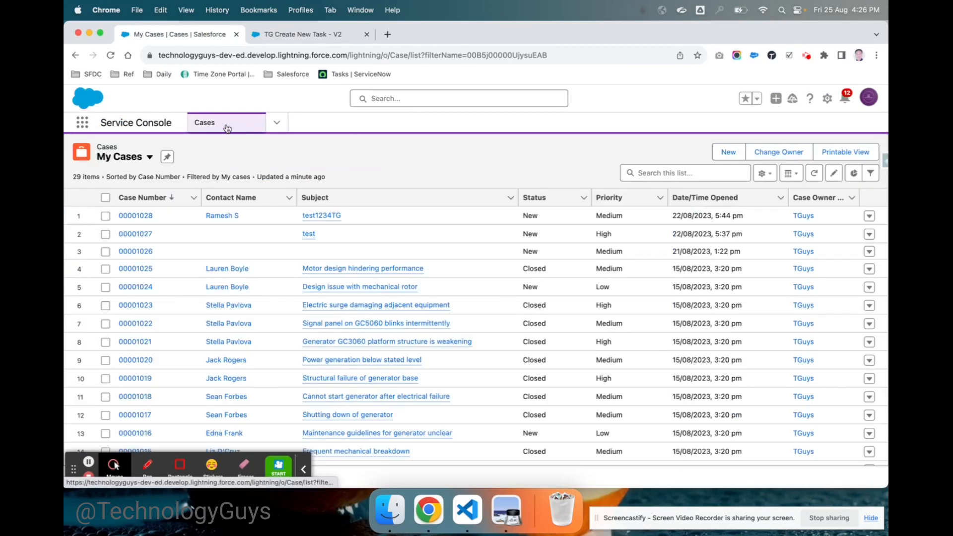
left_click(729, 152)
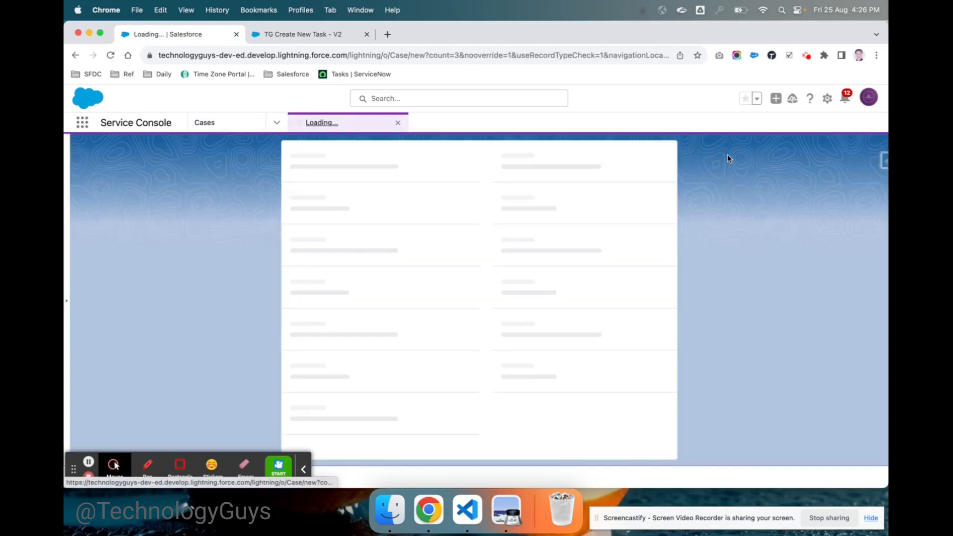
scroll(541, 315, "down", 10)
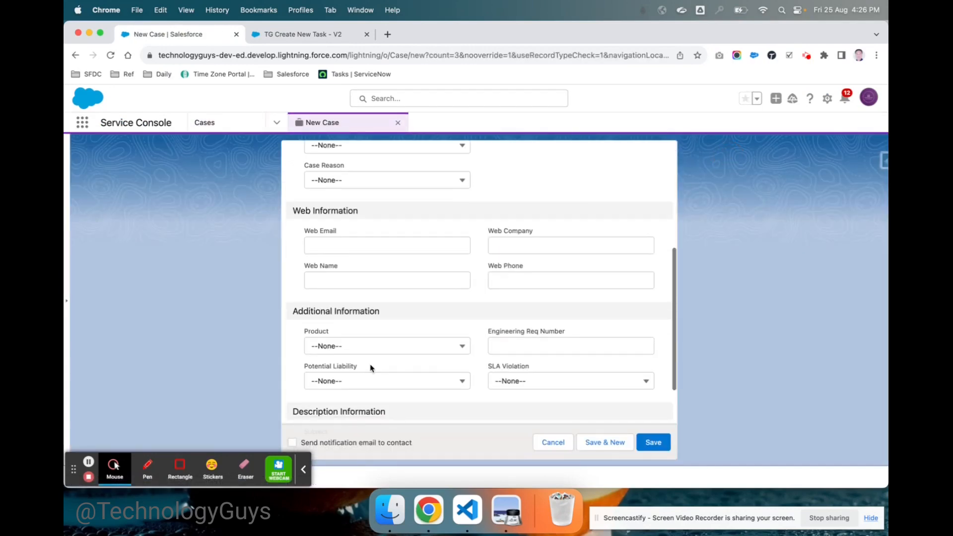
left_click(330, 297)
type("t")
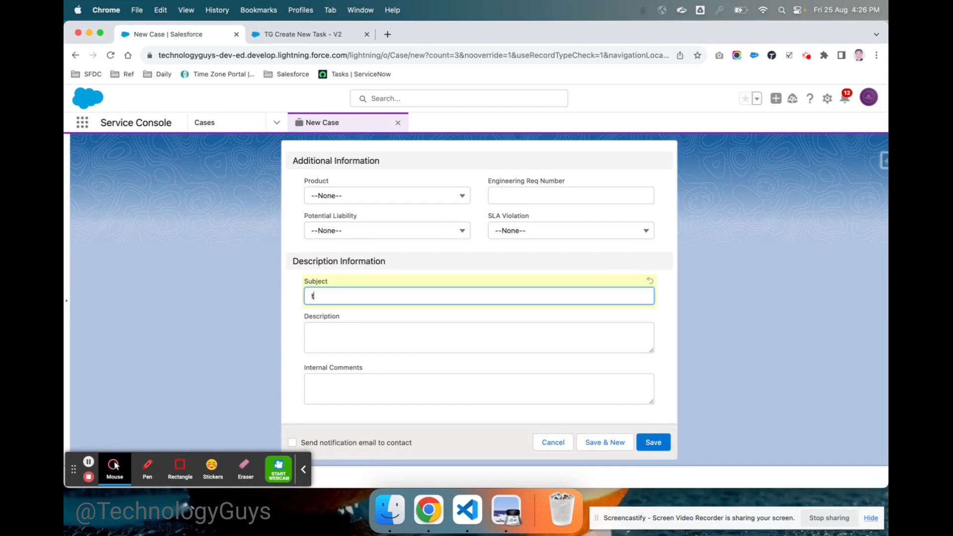
type("est1")
Set the case's Case Origin to Phone, keep Priority at Medium, save it, and check its Open Activities.
scroll(447, 283, "up", 10)
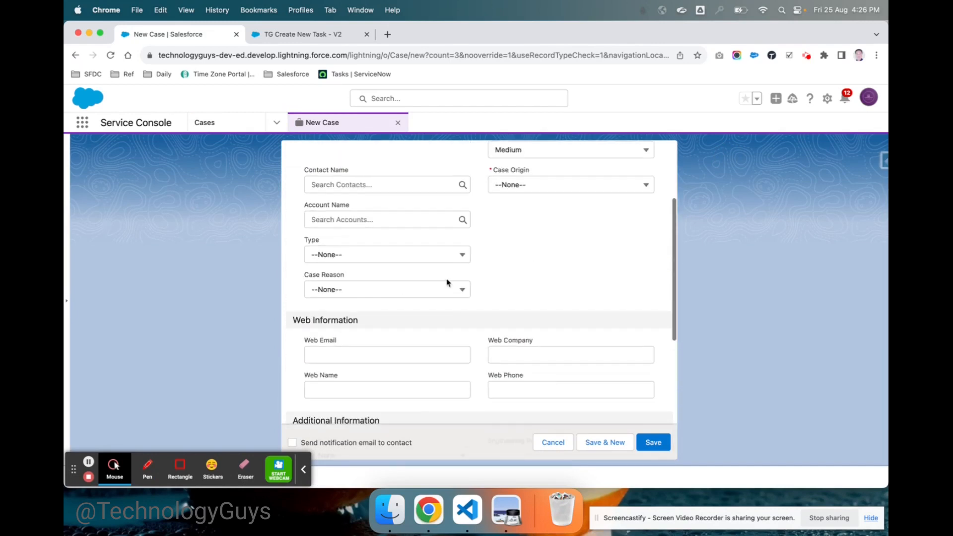
left_click(545, 186)
left_click(520, 226)
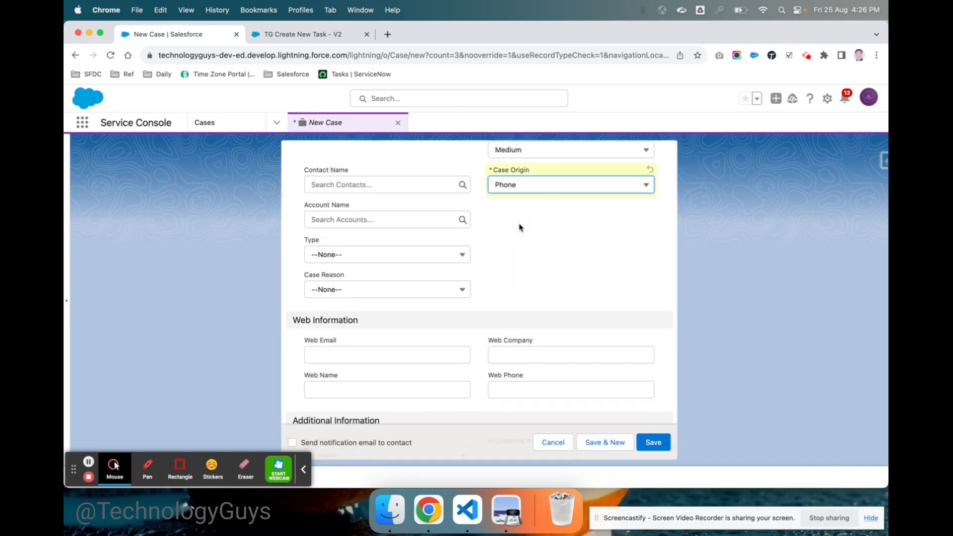
scroll(520, 225, "up", 2)
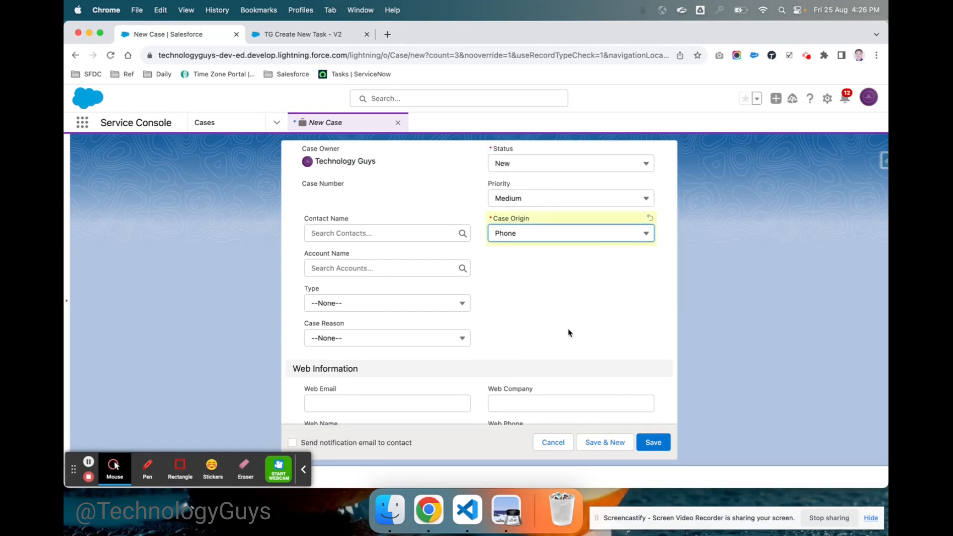
scroll(571, 325, "down", 5)
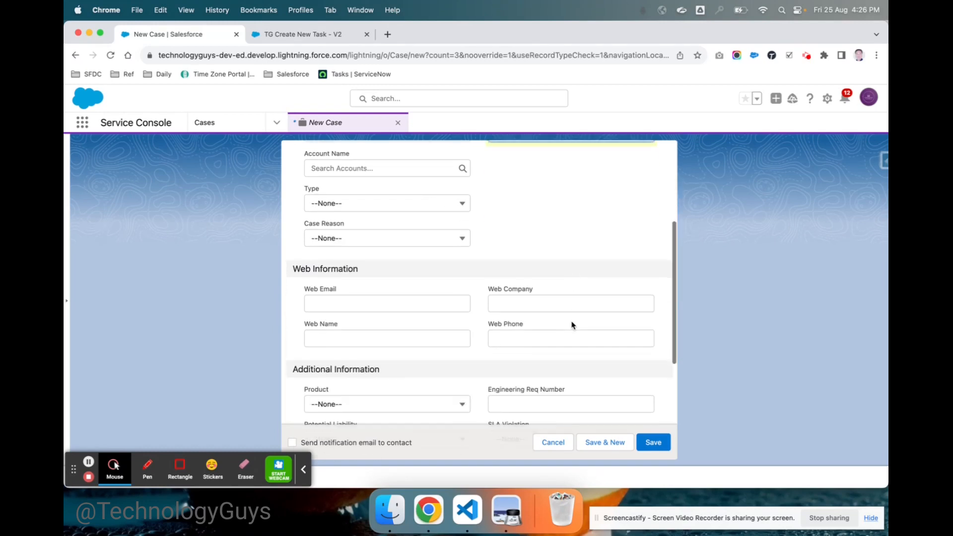
left_click(655, 443)
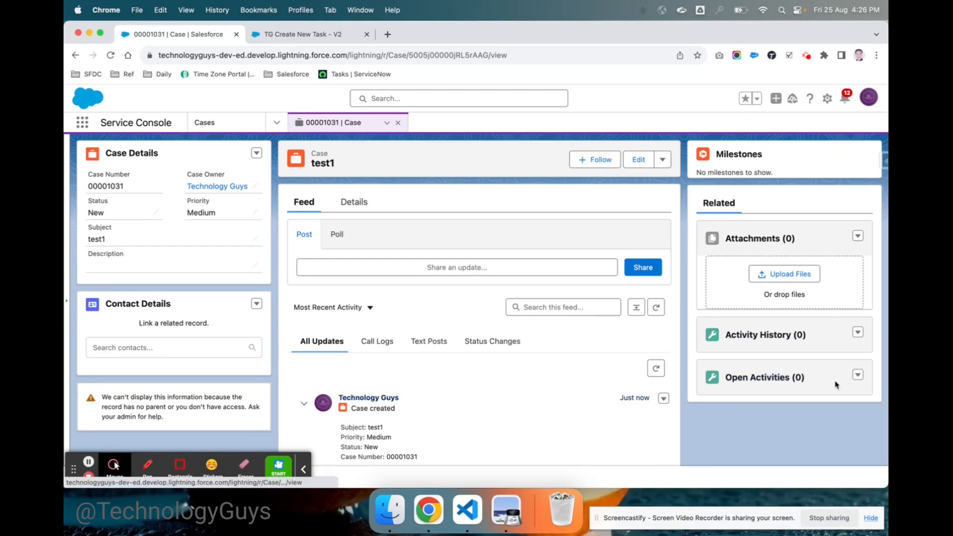
left_click(737, 379)
left_click_drag(737, 378, 506, 229)
Start another new case from the Cases list with Priority High and the Subject "test1".
left_click(224, 123)
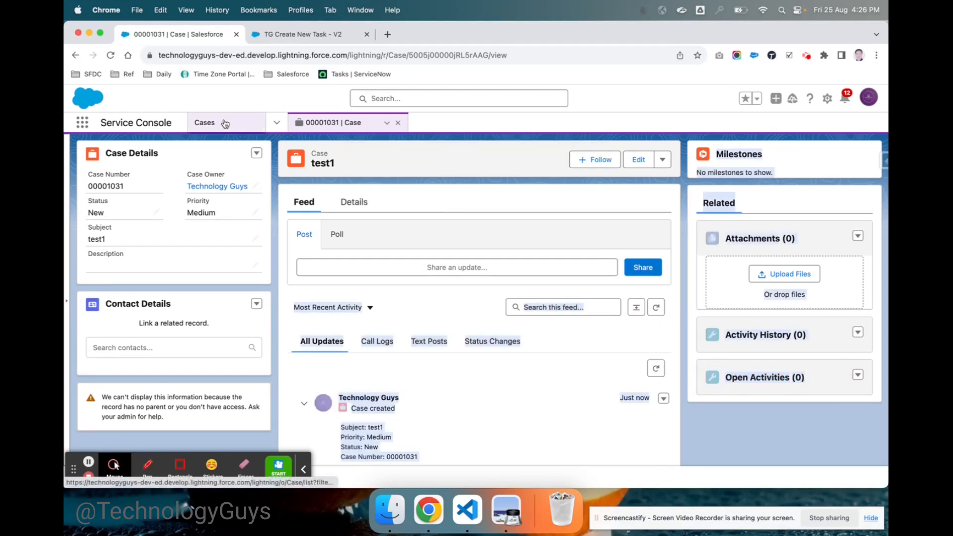
left_click(733, 152)
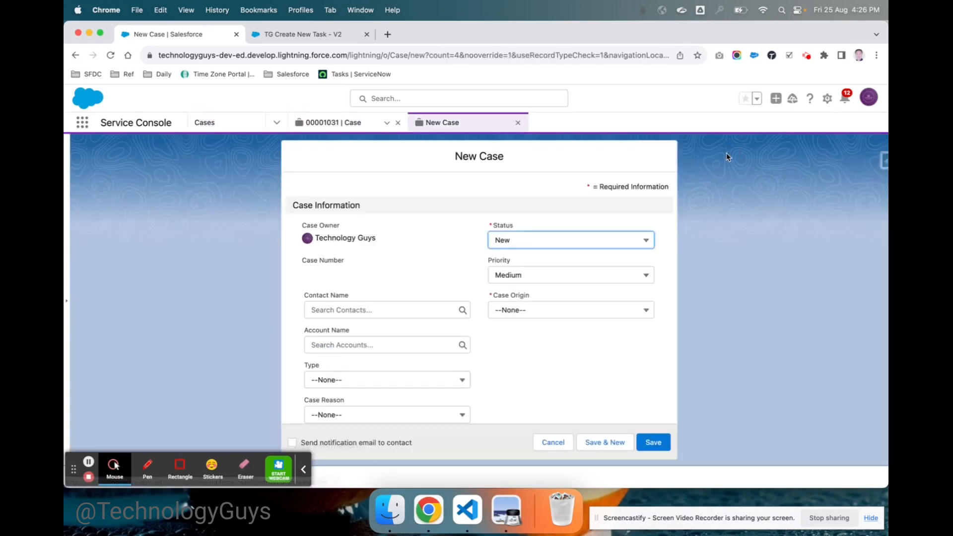
left_click(529, 279)
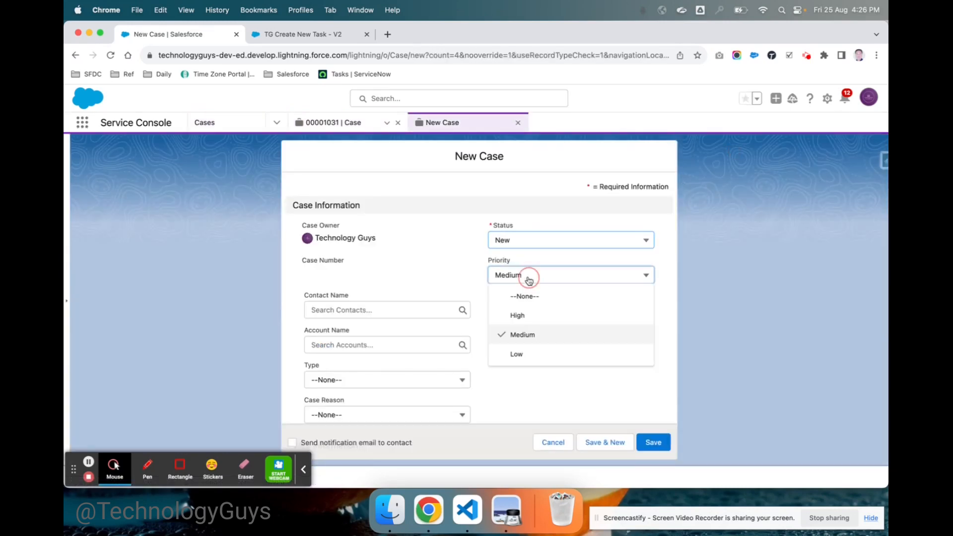
left_click(529, 321)
scroll(530, 321, "down", 5)
scroll(352, 362, "down", 5)
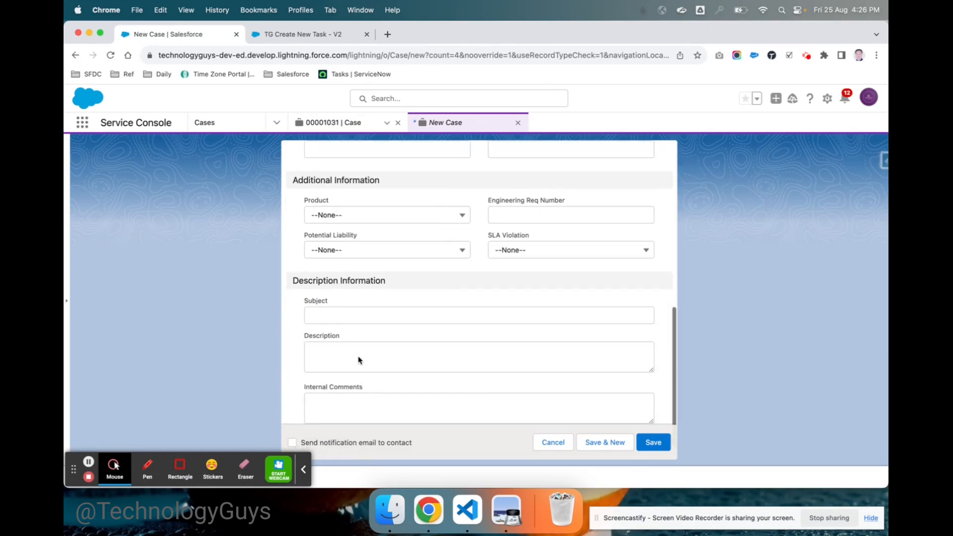
left_click(353, 300)
type("test1")
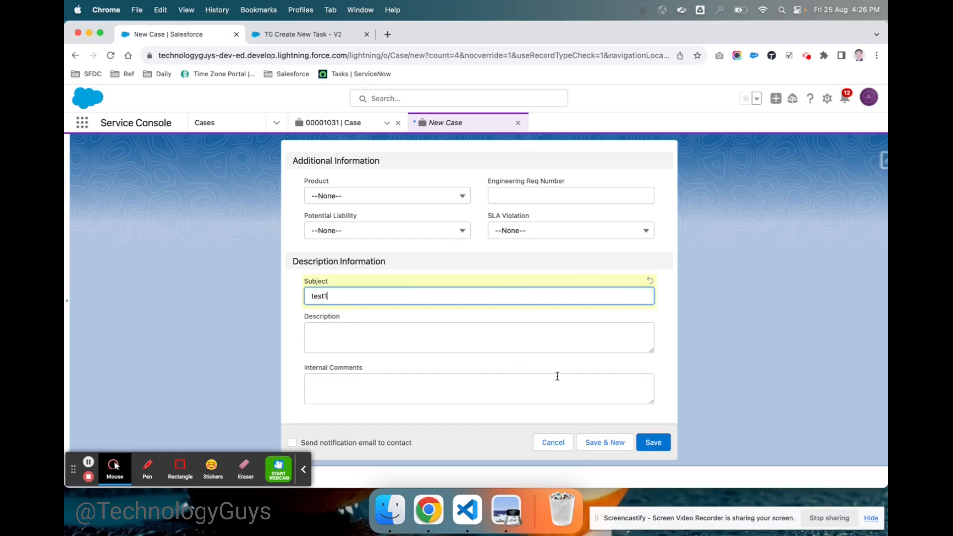
Set the required Case Origin to Phone and save the high-priority case.
left_click(655, 443)
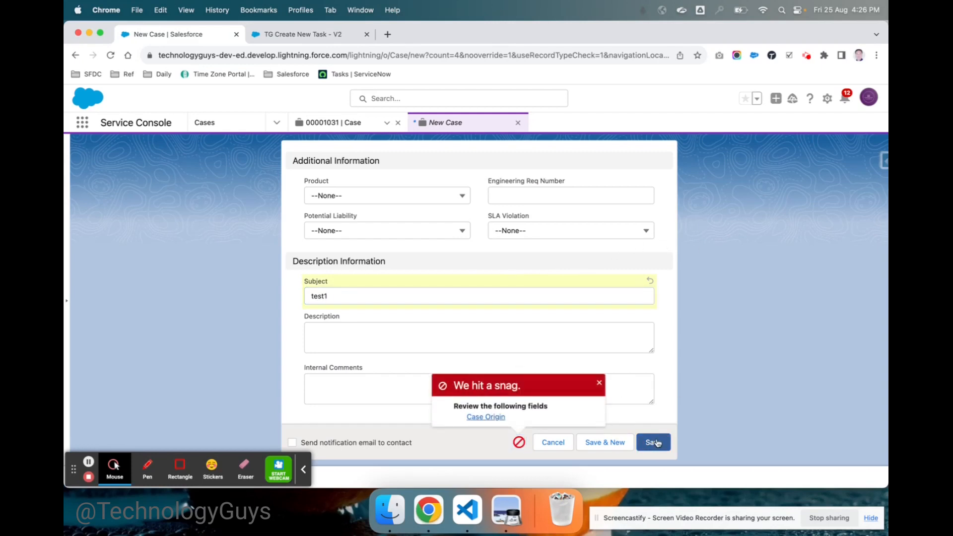
left_click(486, 417)
left_click(553, 300)
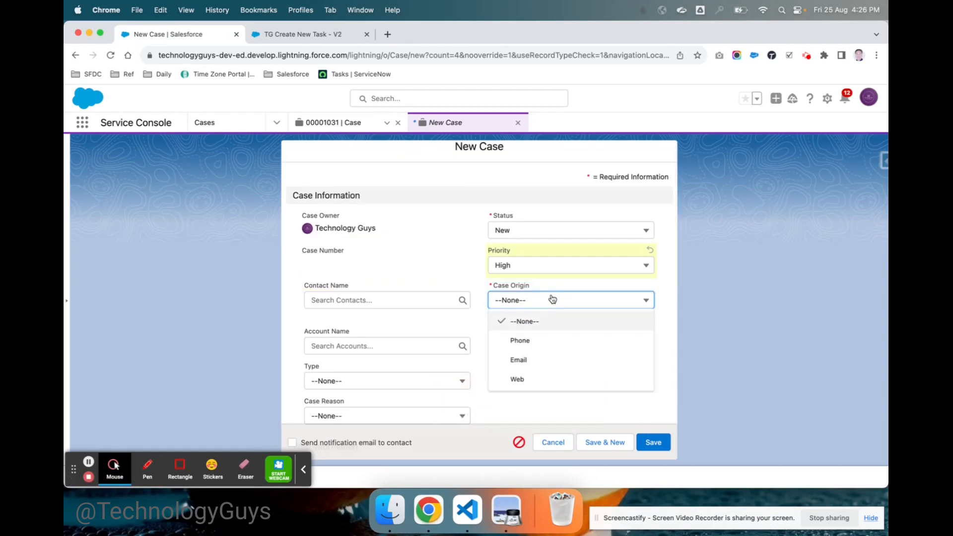
left_click(528, 341)
scroll(527, 347, "down", 3)
left_click(658, 447)
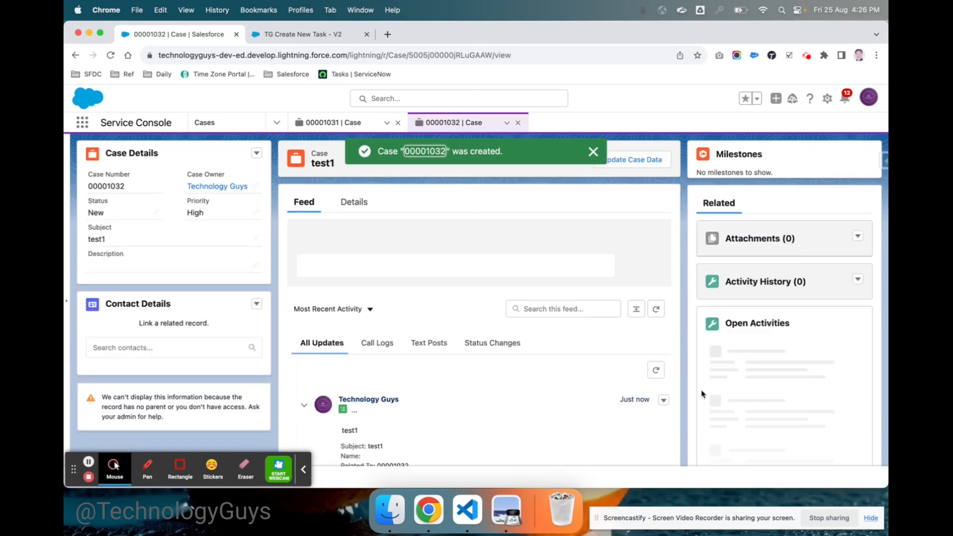
Check the high-priority case's Open Activities for the related task and review the flow's active version.
scroll(703, 394, "down", 2)
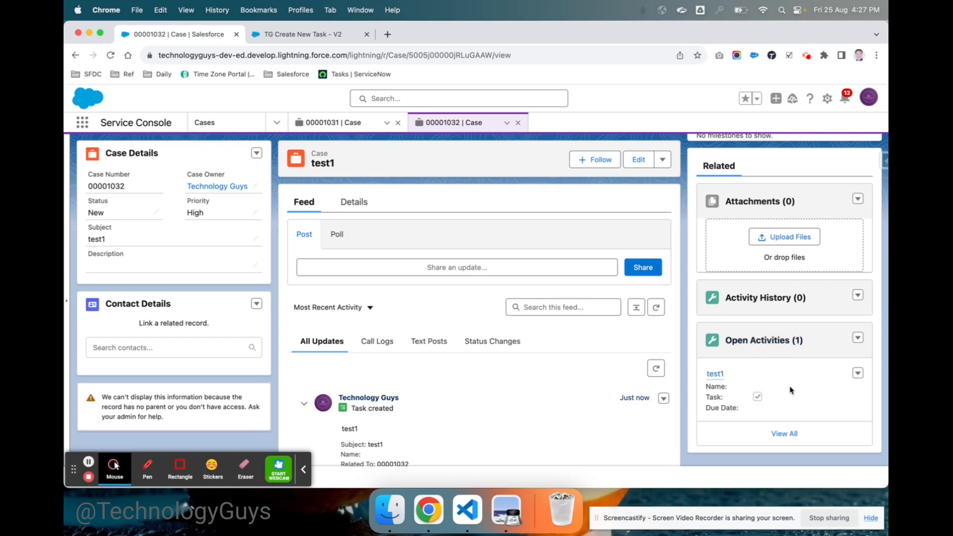
left_click(301, 34)
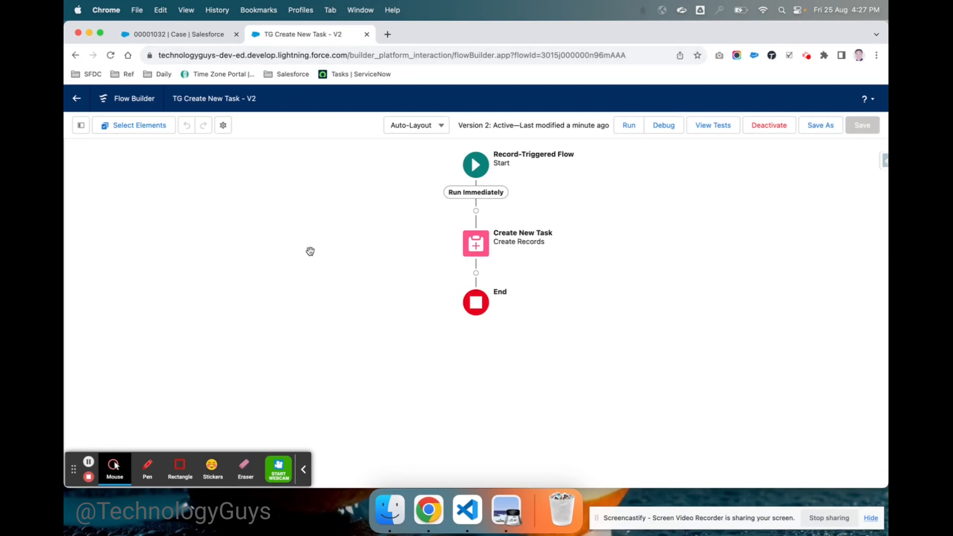
left_click(192, 36)
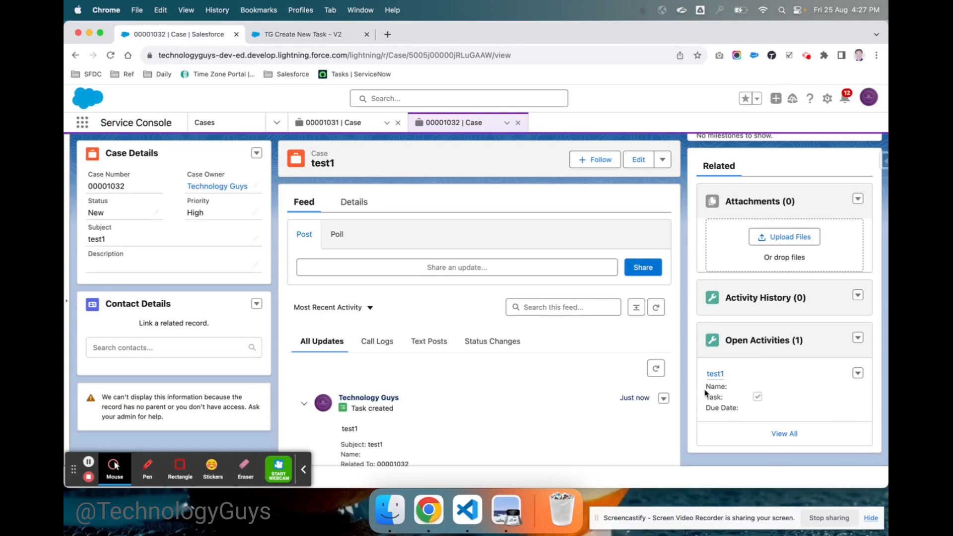
Open the related task from the case's Open Activities and check its Subject and Status.
left_click(715, 375)
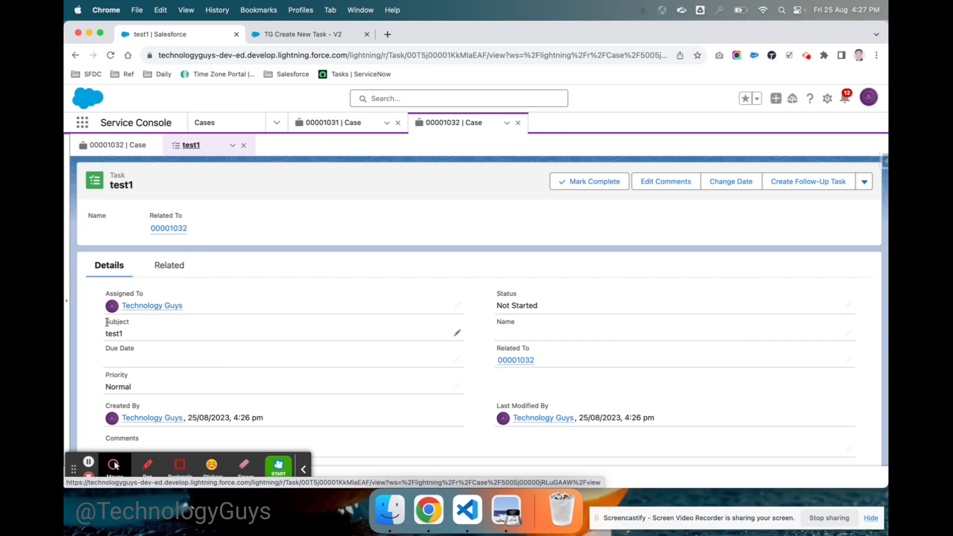
left_click_drag(106, 322, 138, 323)
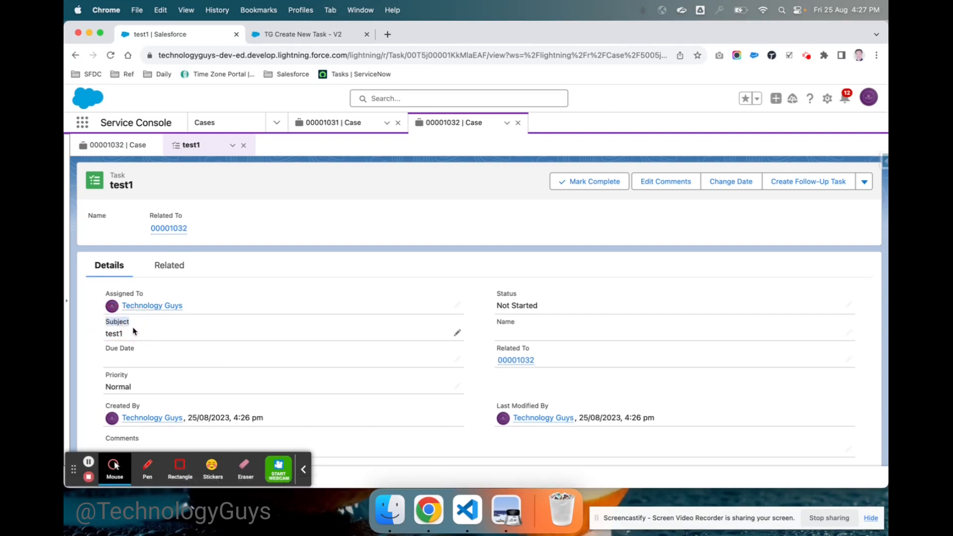
left_click(530, 306)
left_click(587, 309)
Set the task's Status to In Progress and its Due Date to 01/08/2023.
left_click(848, 306)
left_click(718, 321)
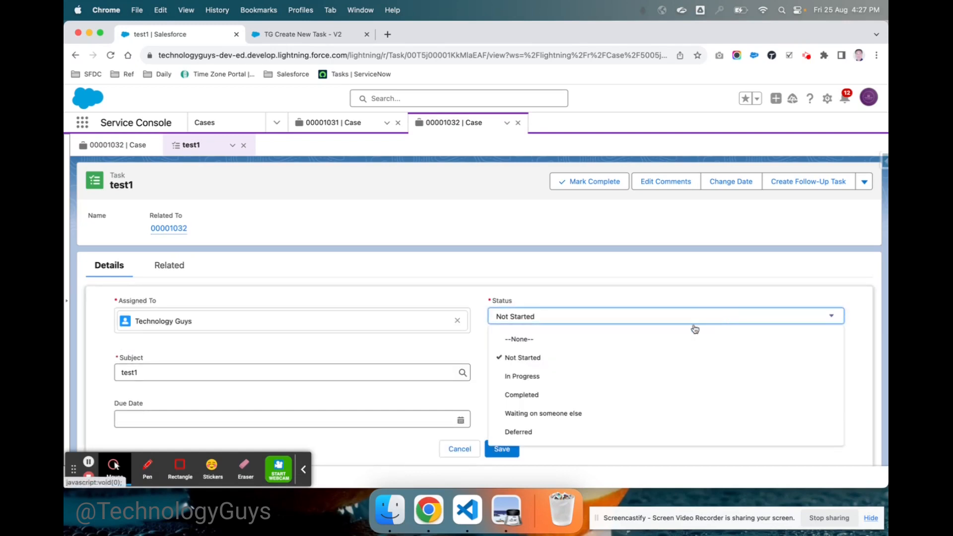
left_click(557, 385)
scroll(557, 385, "down", 5)
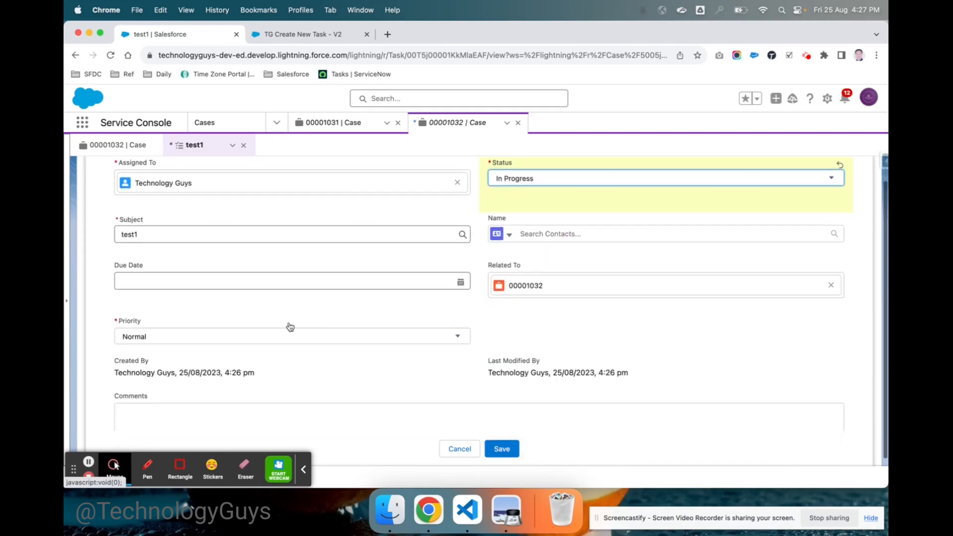
left_click(164, 281)
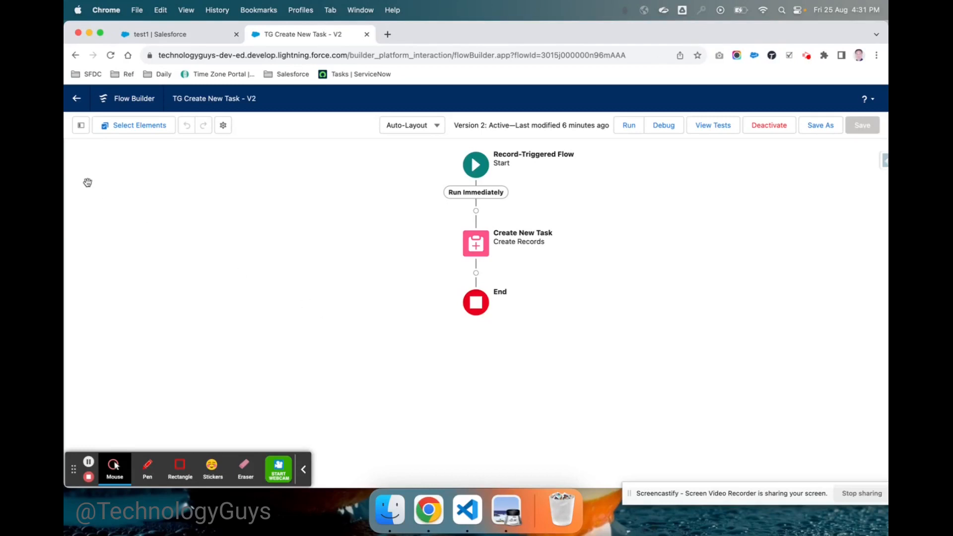
Start a new Formula resource in the TG Create New Task flow with API Name DueDate and Data Type Date.
left_click(82, 126)
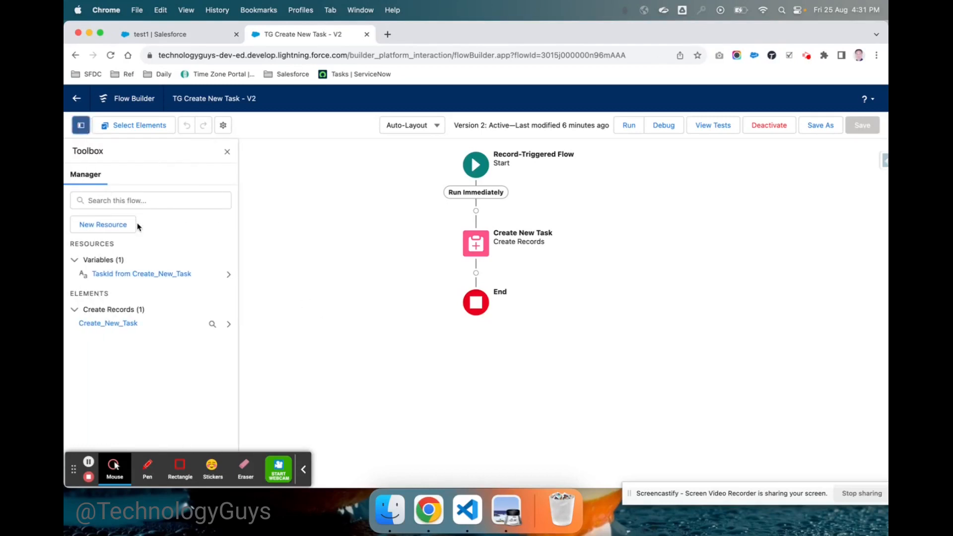
left_click(100, 227)
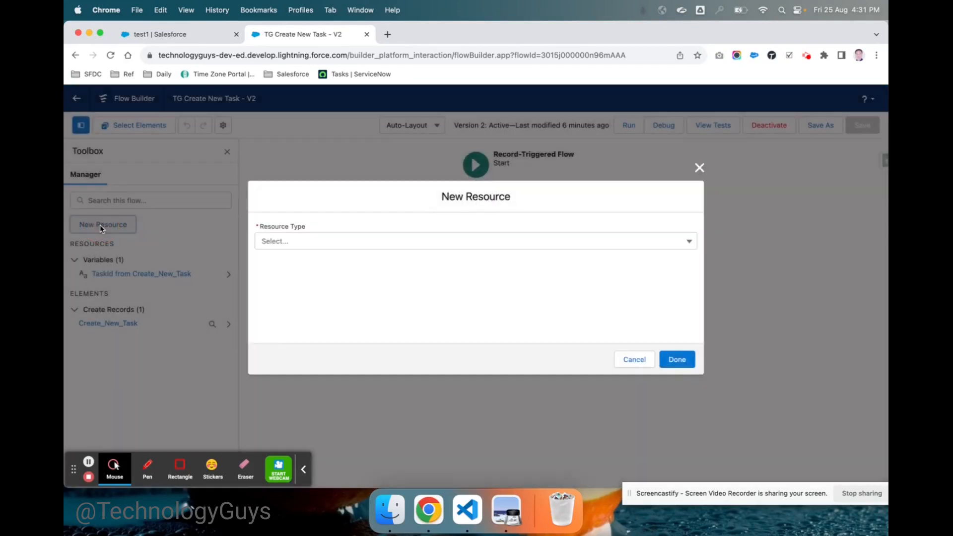
left_click(297, 243)
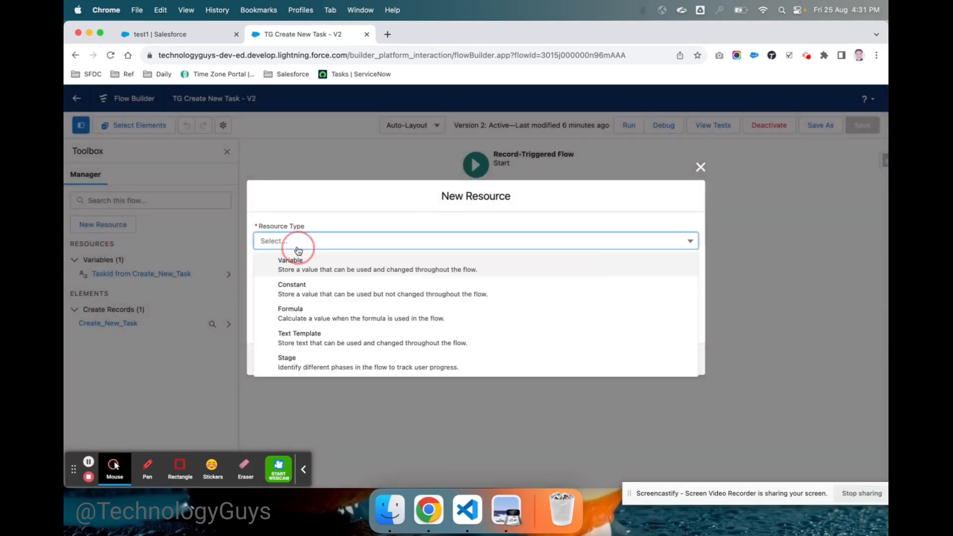
left_click(320, 312)
left_click(292, 218)
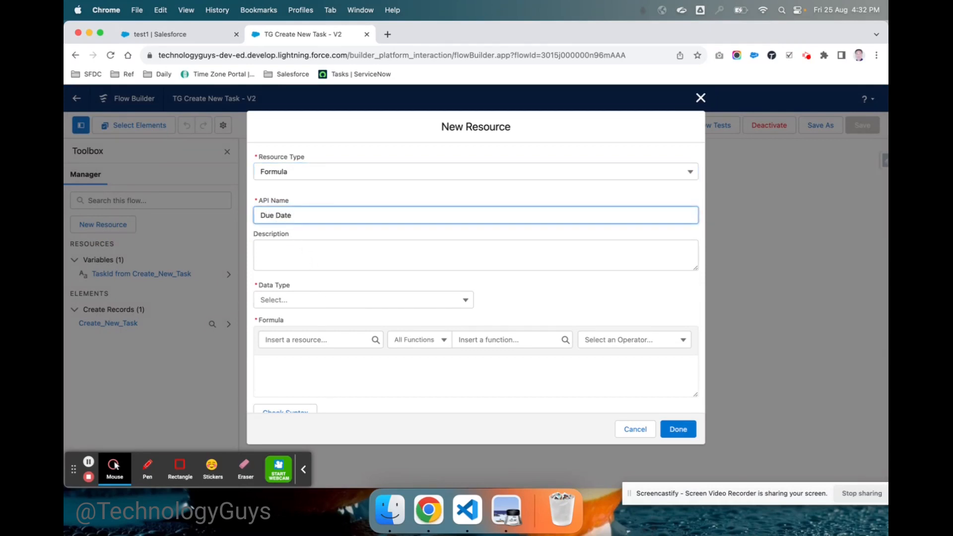
left_click(310, 298)
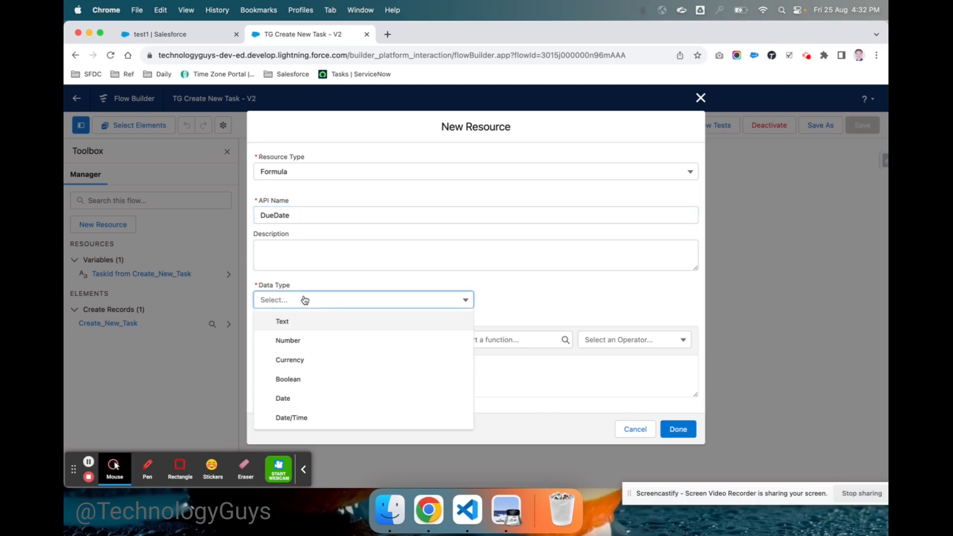
left_click(301, 401)
Build the DueDate formula as TODAY() + 7 using the TODAY function from the Date & Time category.
left_click(309, 365)
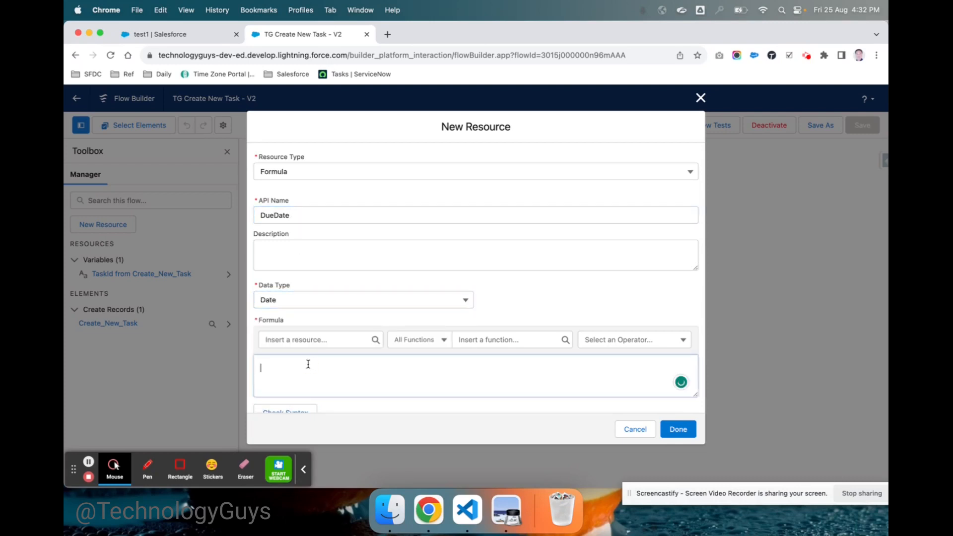
left_click(330, 340)
scroll(327, 297, "down", 3)
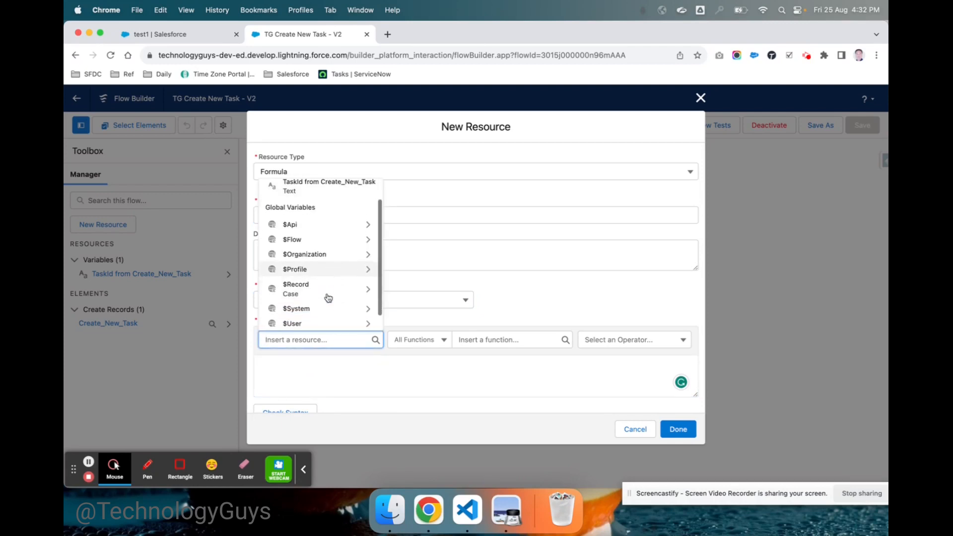
scroll(328, 296, "up", 3)
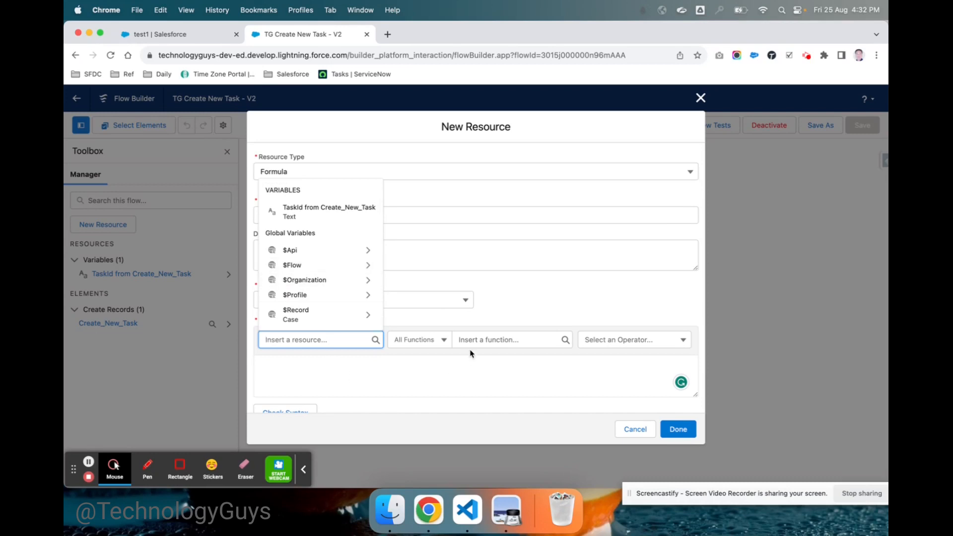
left_click(437, 344)
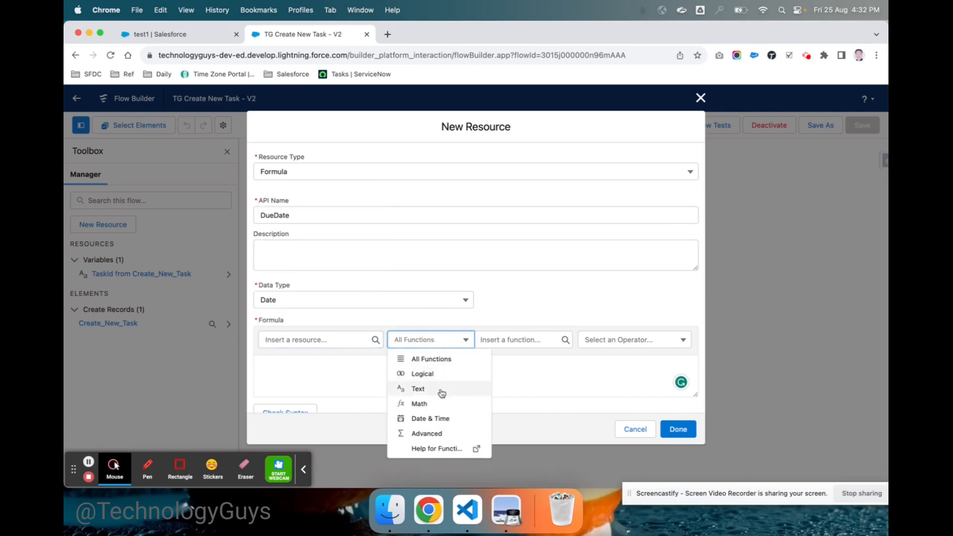
left_click(430, 419)
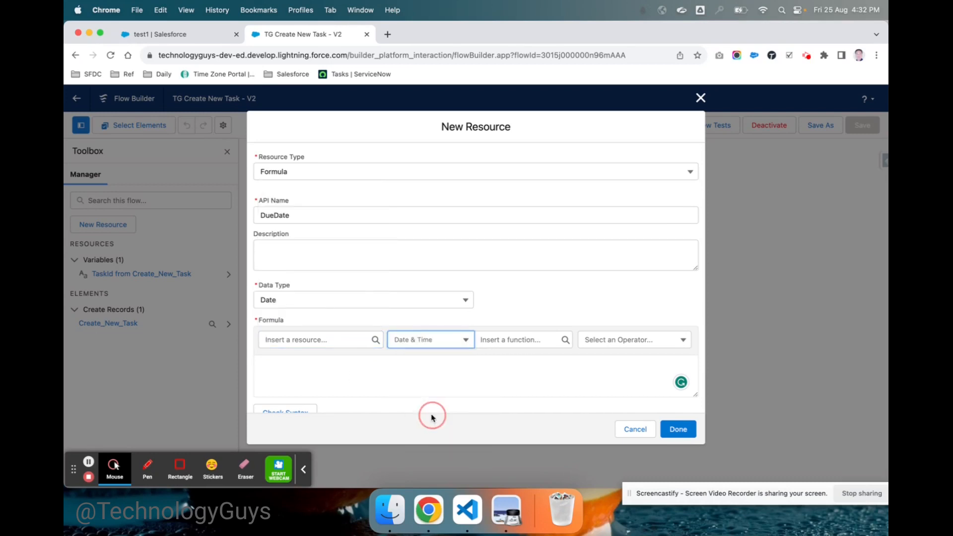
left_click(512, 342)
scroll(527, 214, "down", 3)
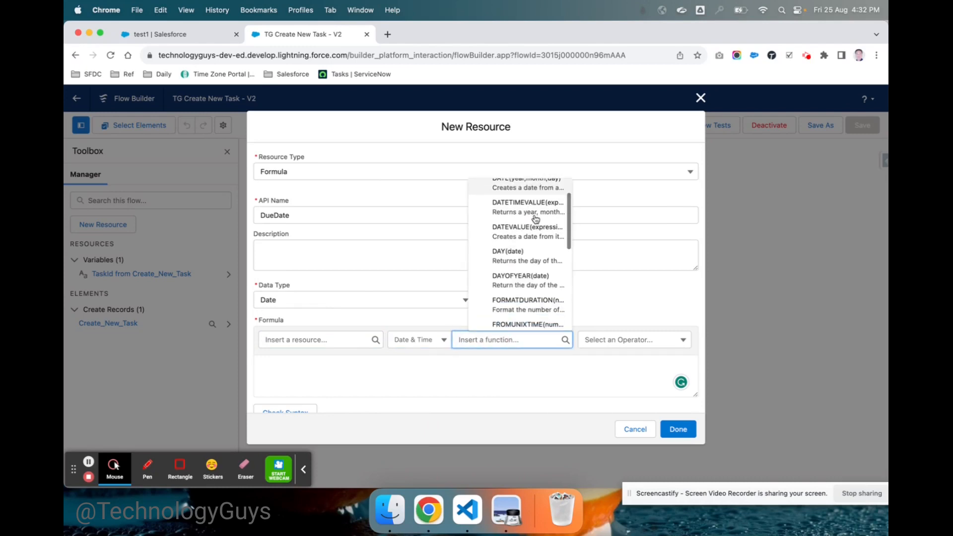
scroll(535, 218, "down", 4)
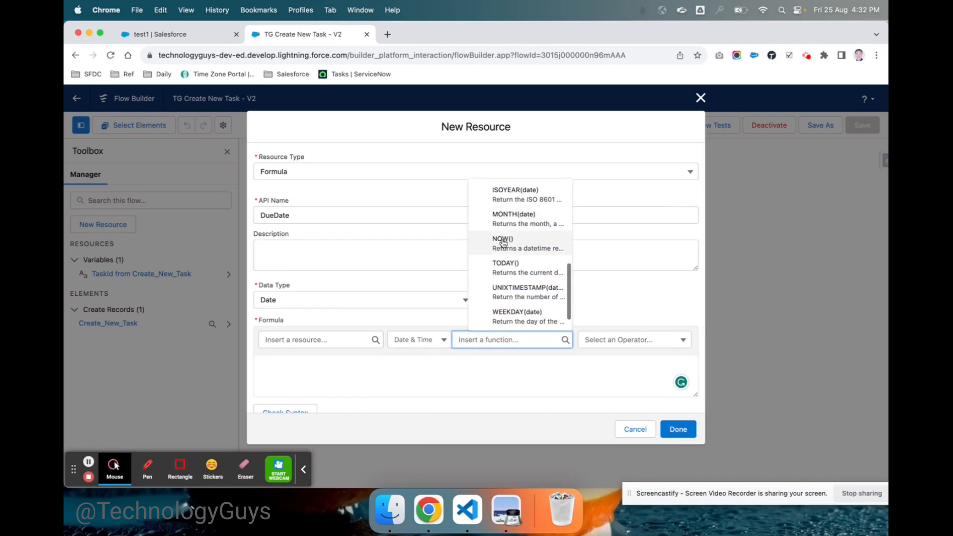
left_click(521, 268)
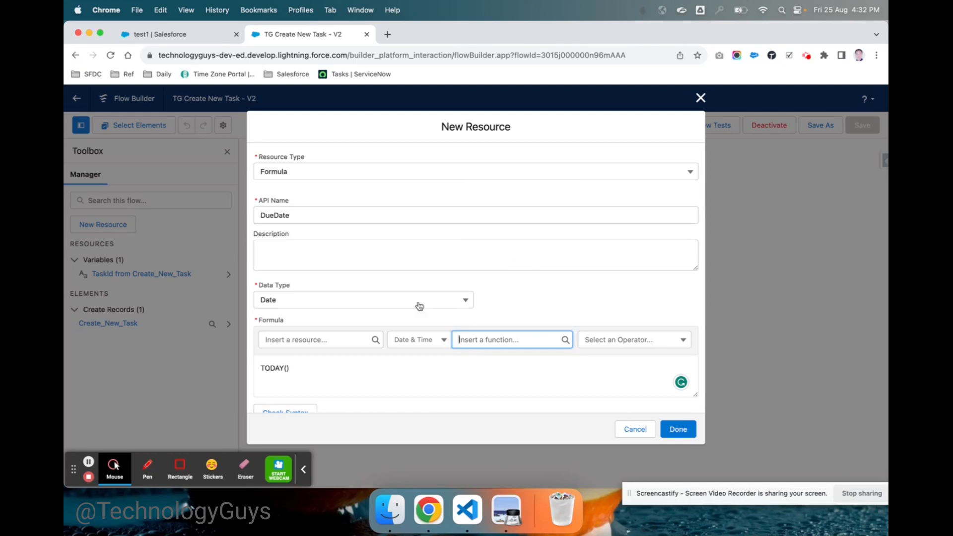
left_click(311, 376)
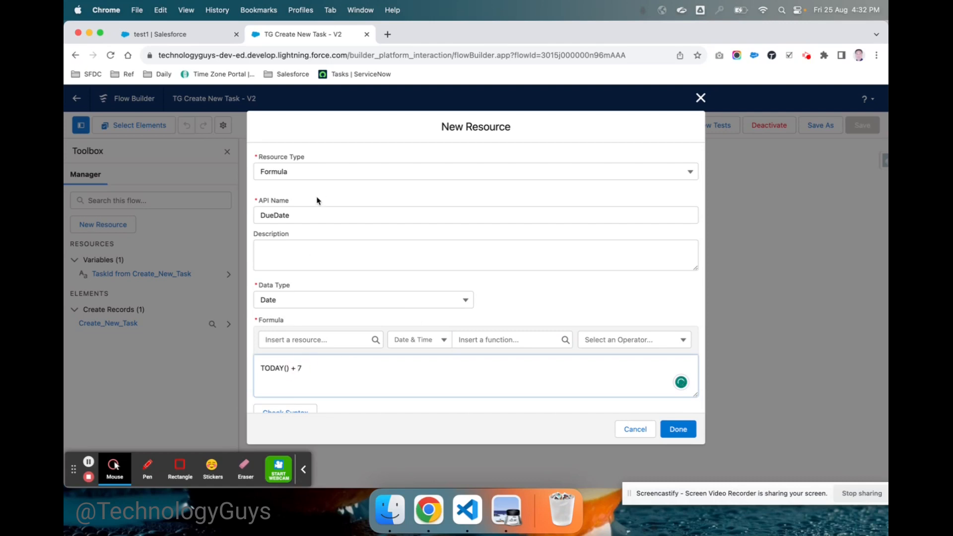
Review the DueDate resource's API name, data type and formula, and add the resource to the flow.
scroll(334, 250, "down", 1)
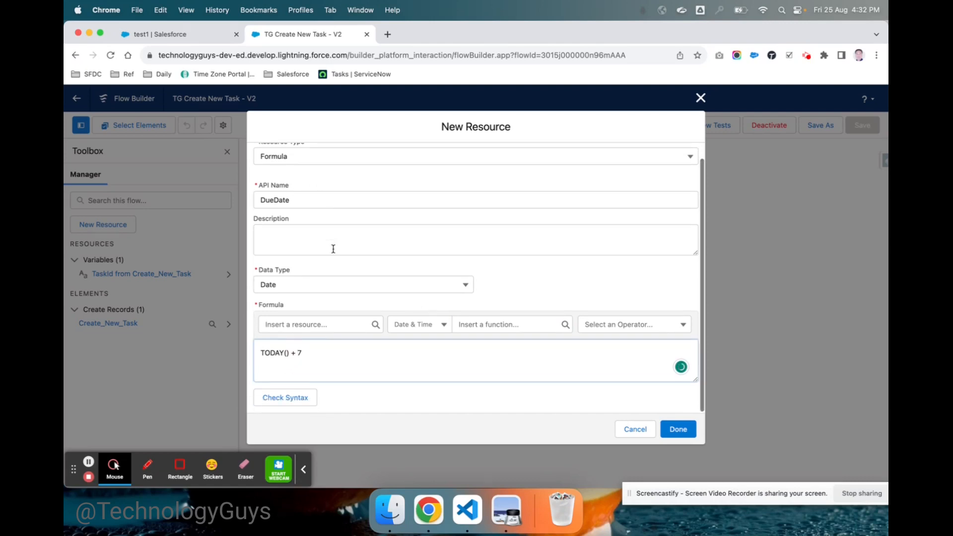
scroll(333, 249, "up", 1)
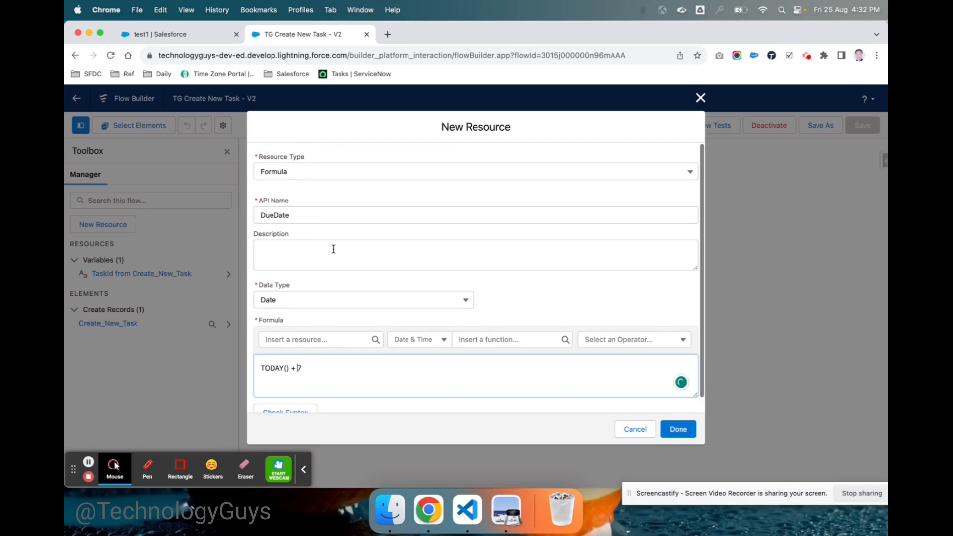
left_click(303, 213)
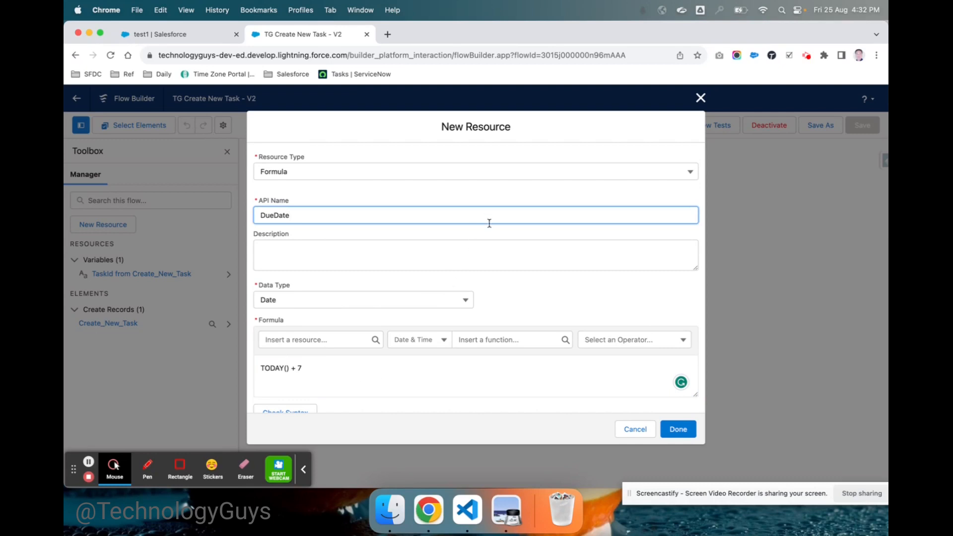
scroll(571, 249, "down", 1)
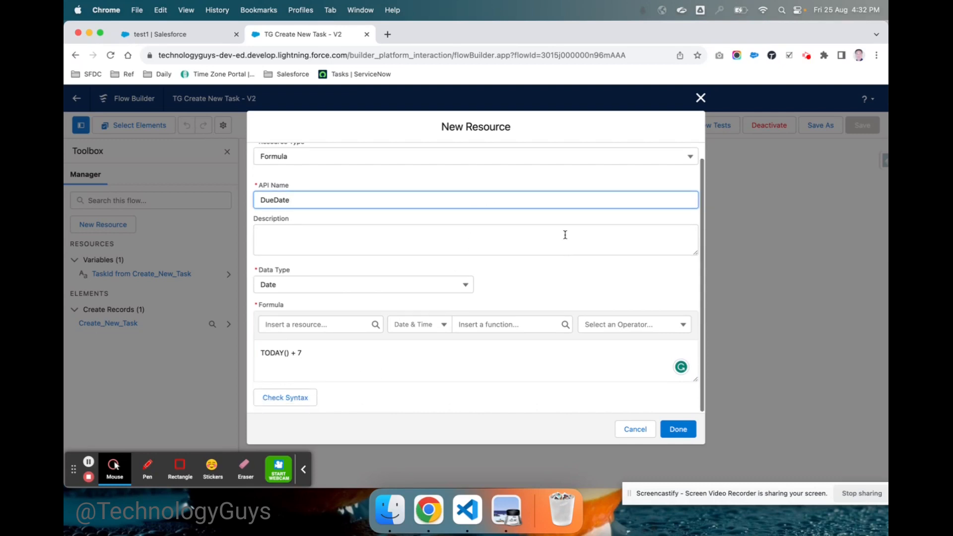
left_click(571, 267)
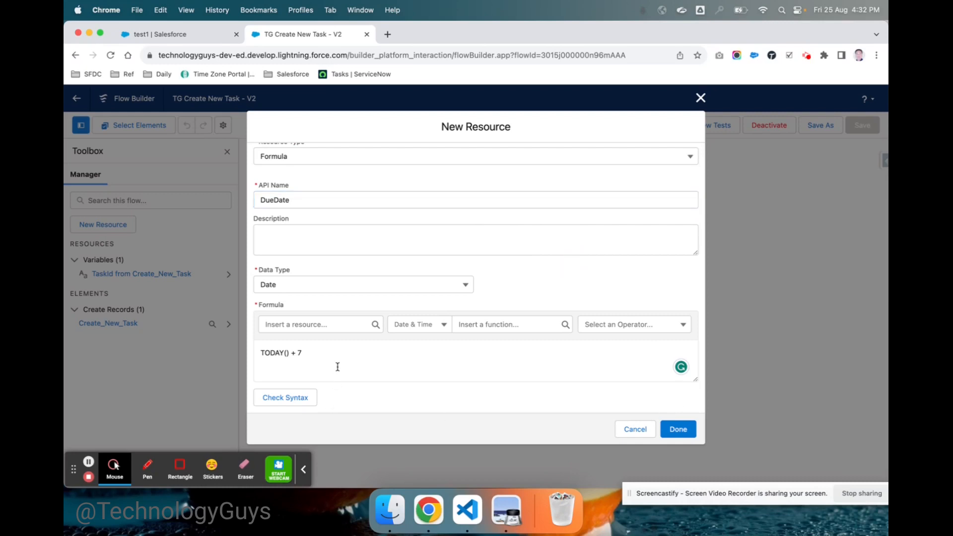
scroll(337, 367, "up", 1)
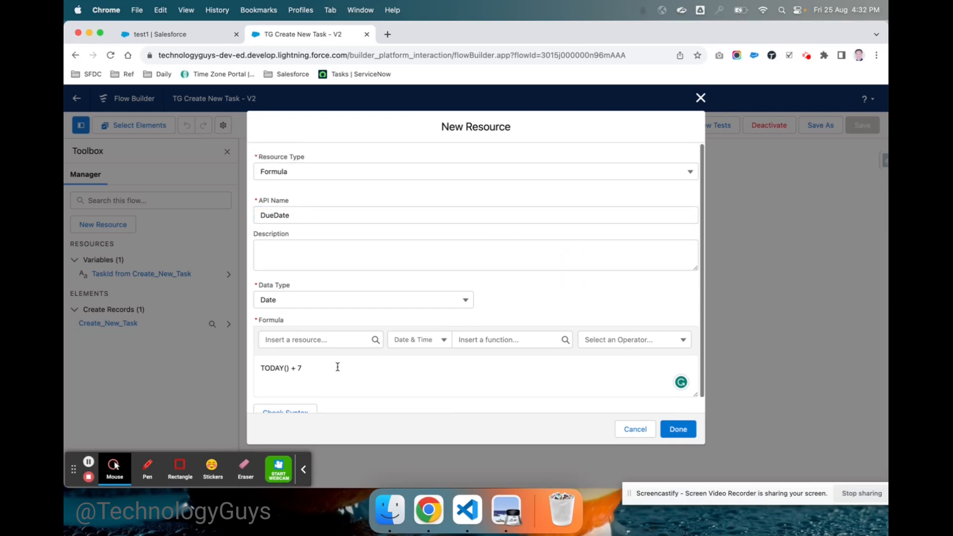
left_click(679, 431)
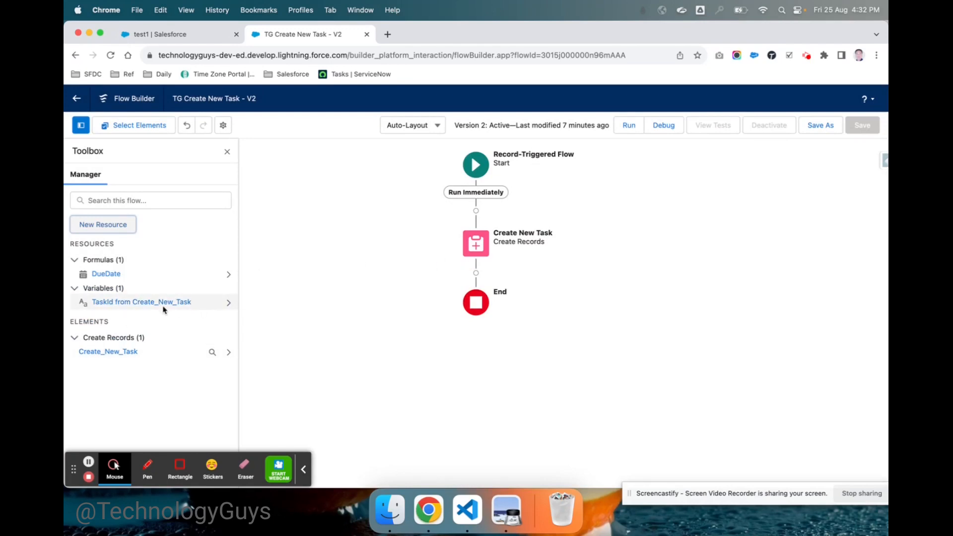
Edit the Create New Task element and add the ActivityDate field to the values set for the Task.
left_click(486, 250)
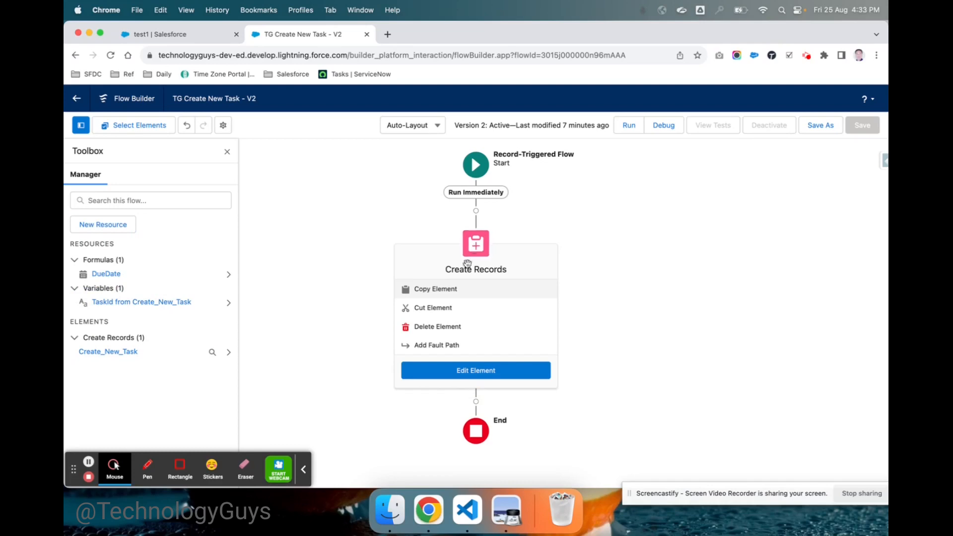
left_click(471, 373)
scroll(317, 347, "down", 3)
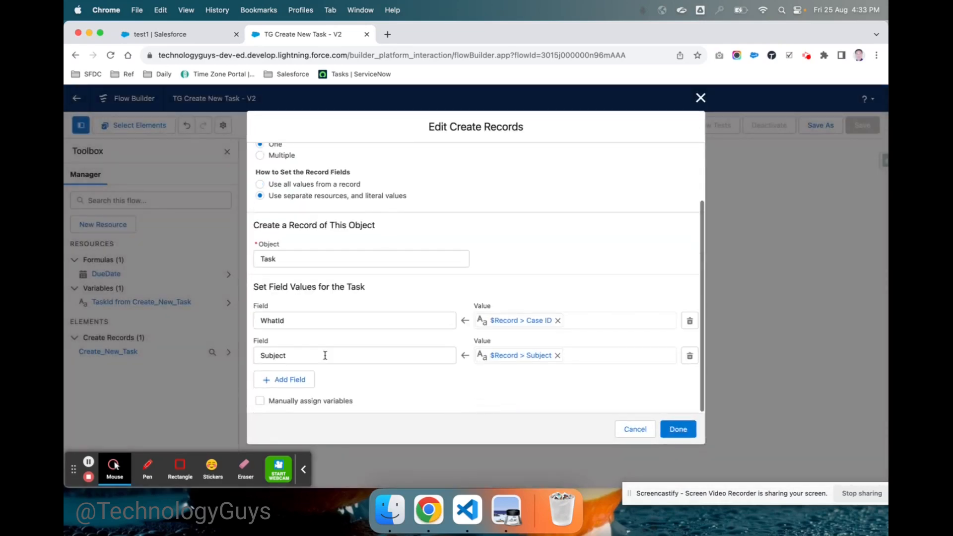
left_click(288, 380)
left_click(324, 392)
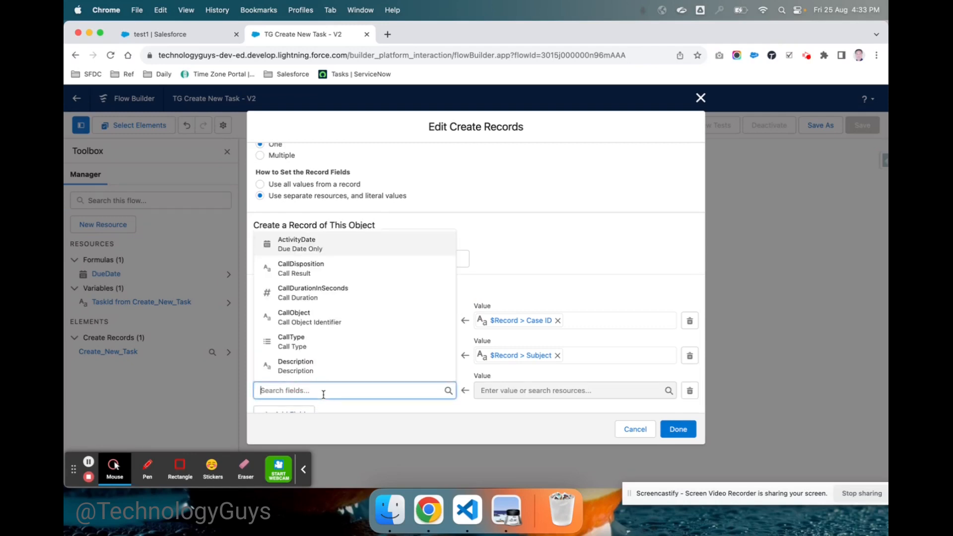
type("du")
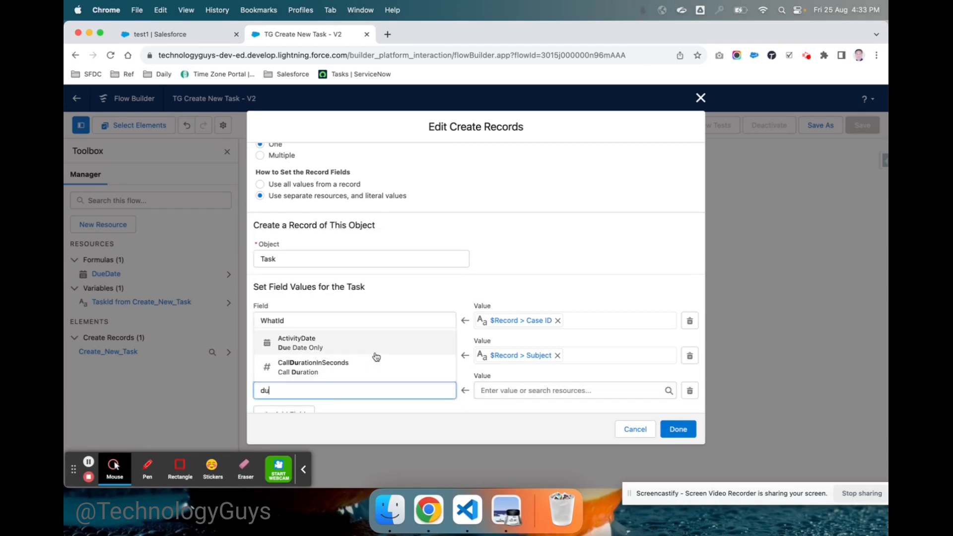
type("e")
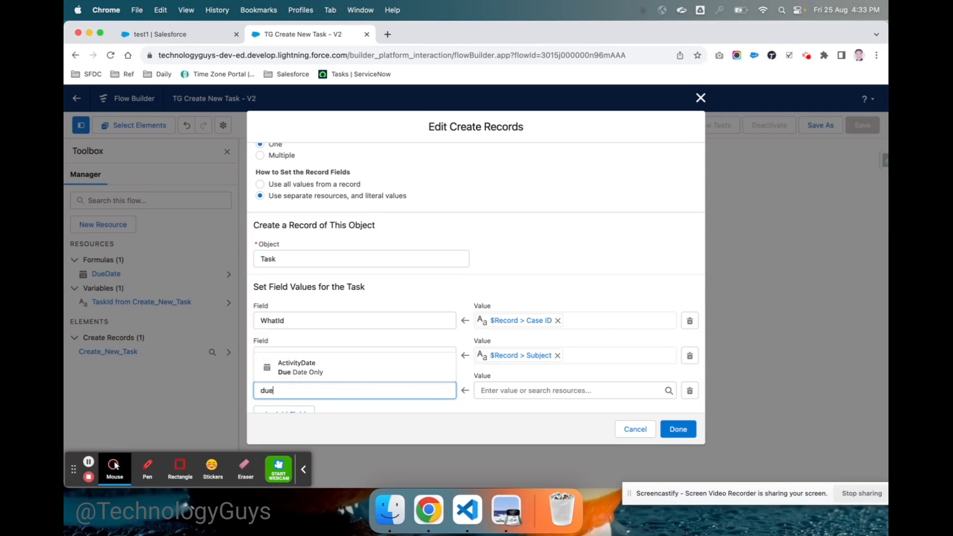
left_click(346, 373)
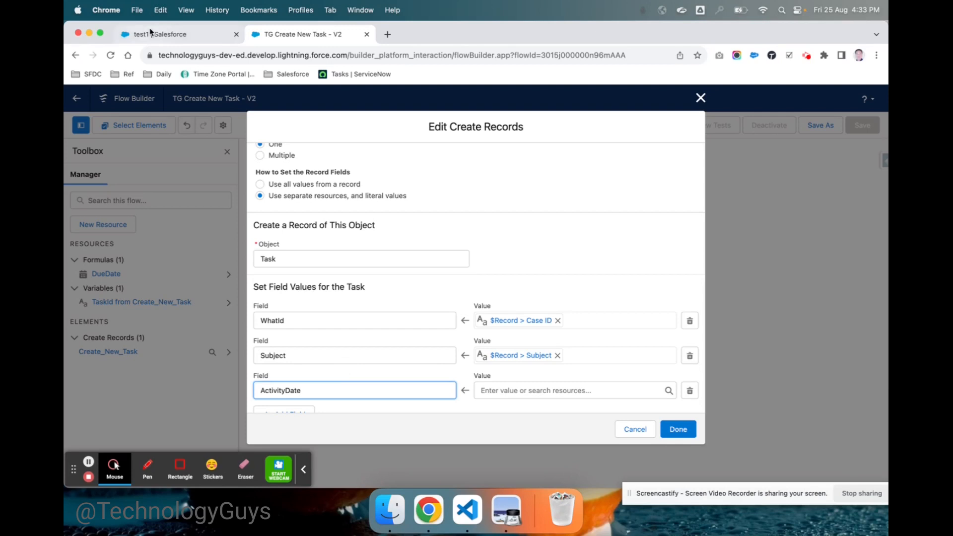
Check the Due Date field on the test1 Task, set ActivityDate's value to the DueDate formula, and finish editing the Create Records element.
left_click(160, 39)
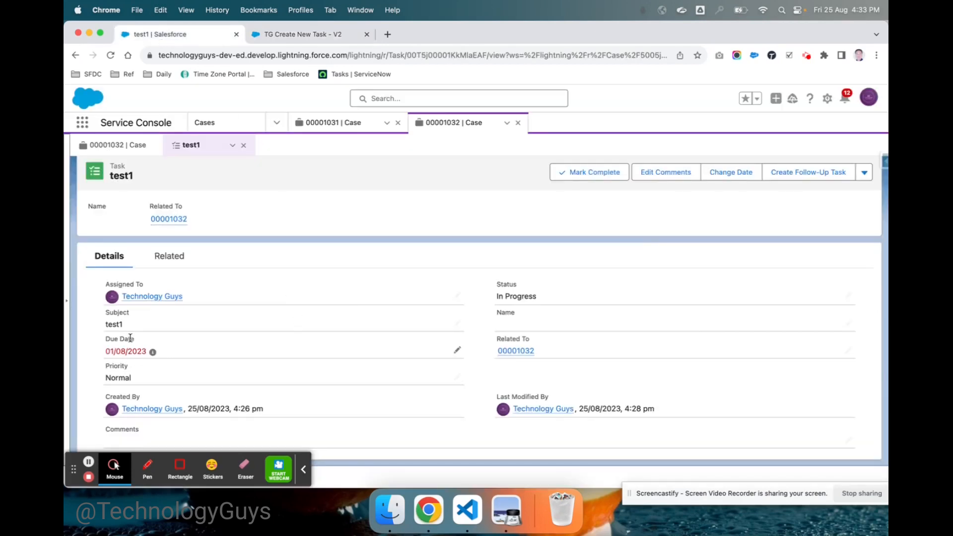
left_click(298, 36)
scroll(336, 384, "down", 2)
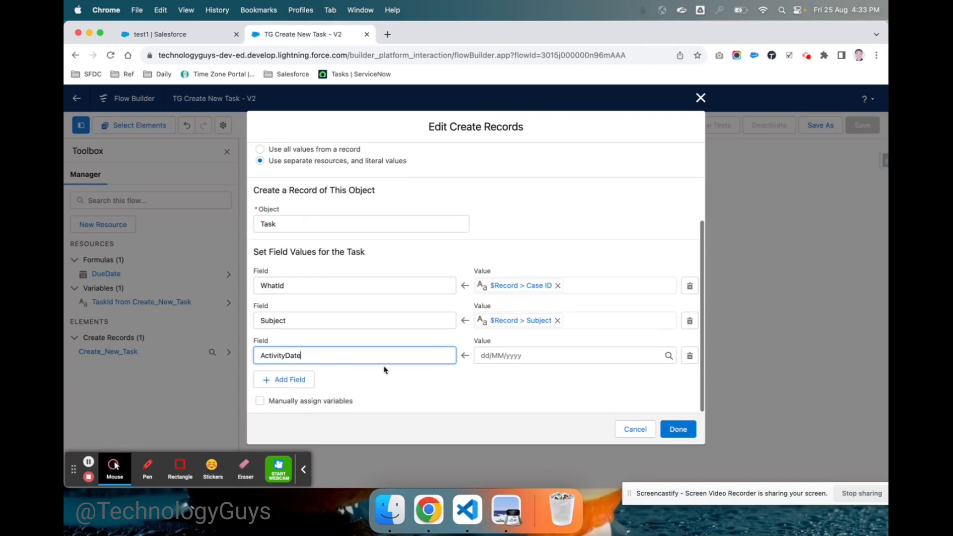
left_click(528, 356)
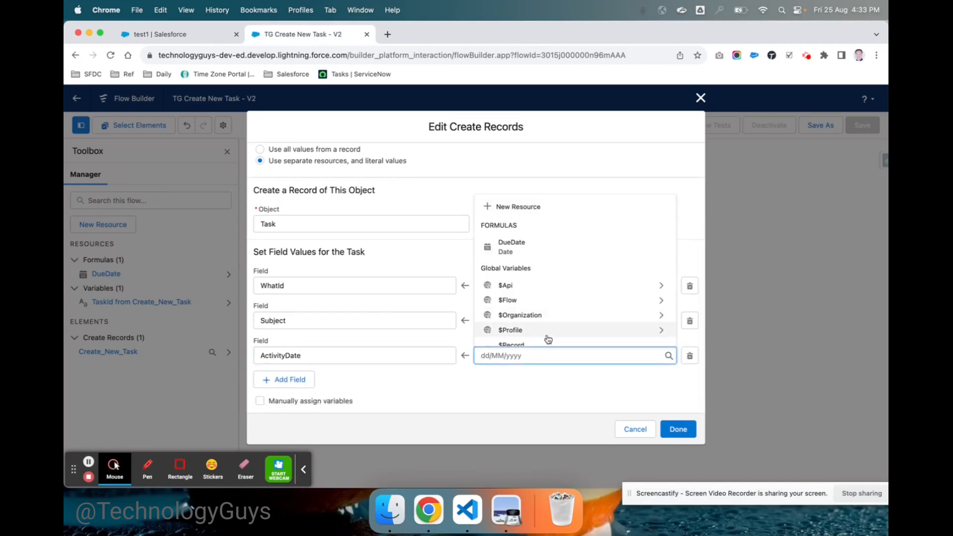
scroll(548, 339, "down", 3)
scroll(548, 339, "up", 3)
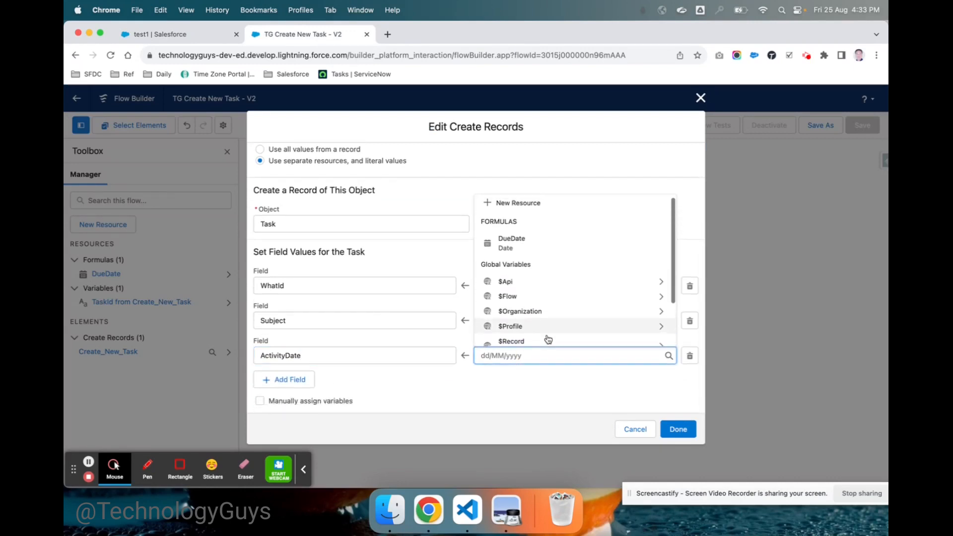
left_click(521, 243)
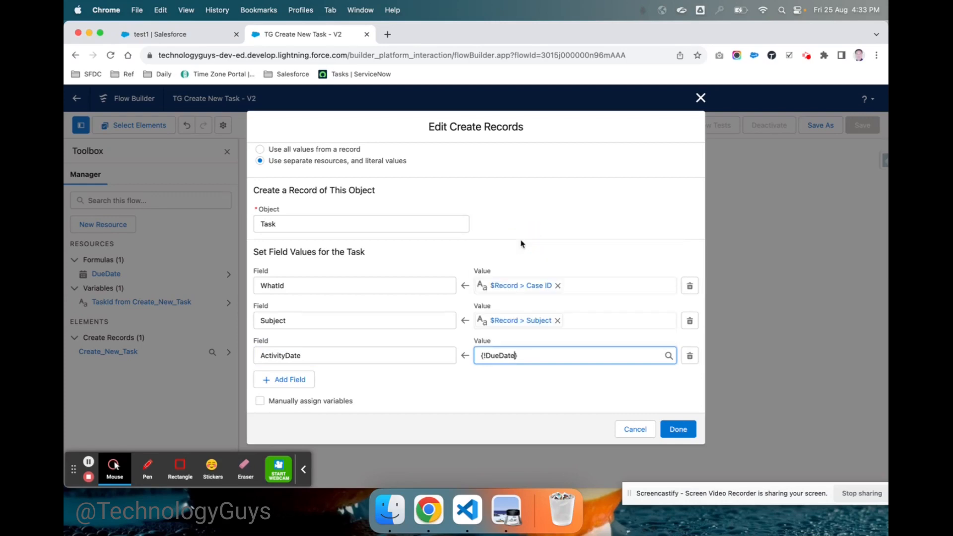
left_click(564, 393)
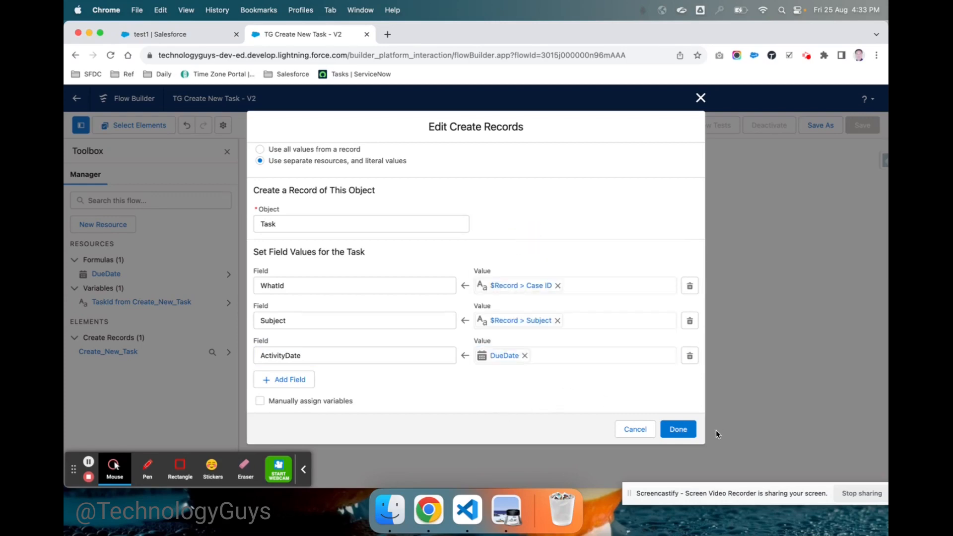
left_click(688, 435)
Save the TG Create New Task flow as a new version and activate it.
left_click(821, 129)
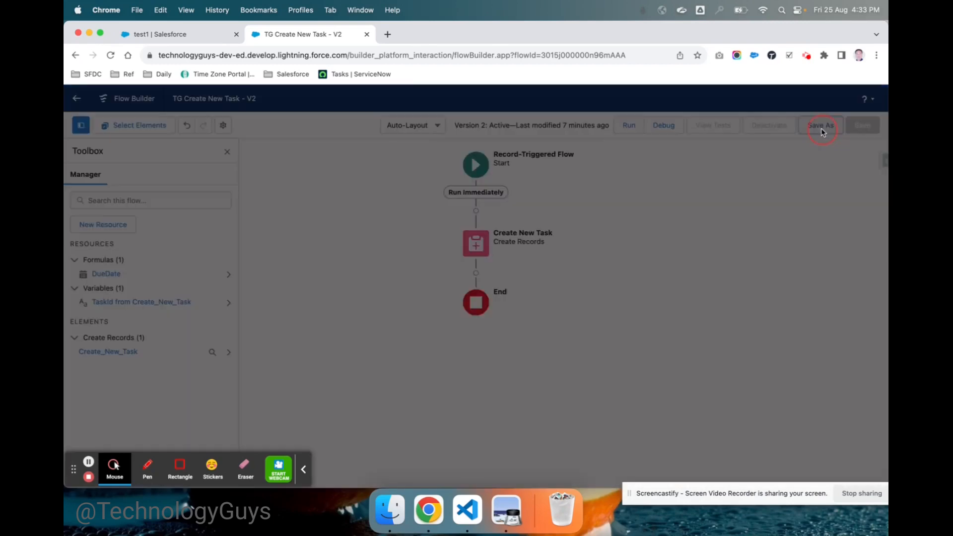
left_click(679, 367)
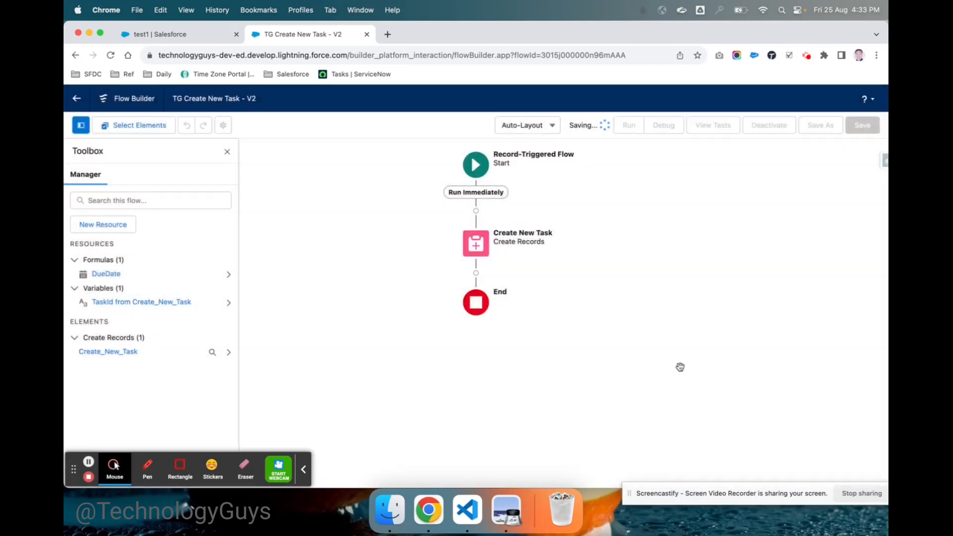
left_click(781, 131)
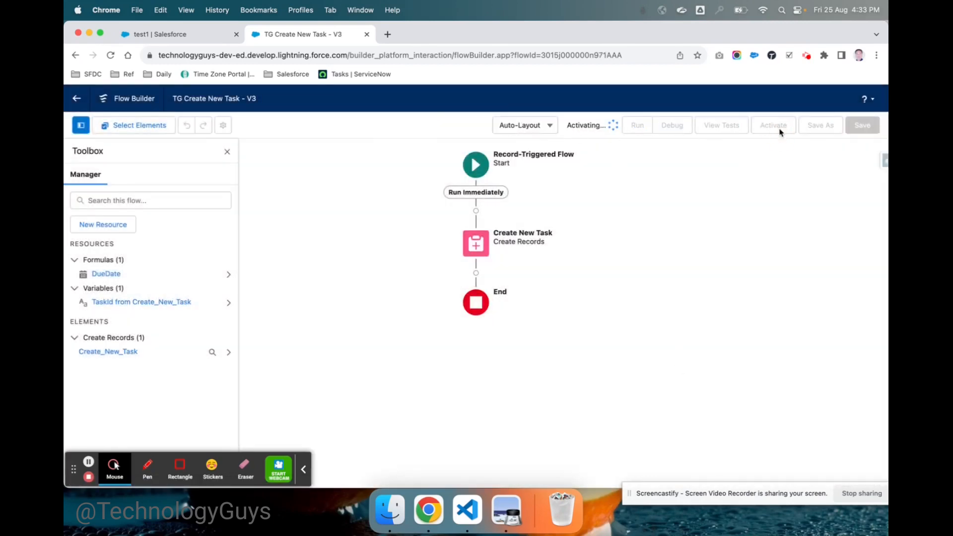
Close the open Case records and start a new Case with Case Origin Phone and Priority High.
left_click(180, 39)
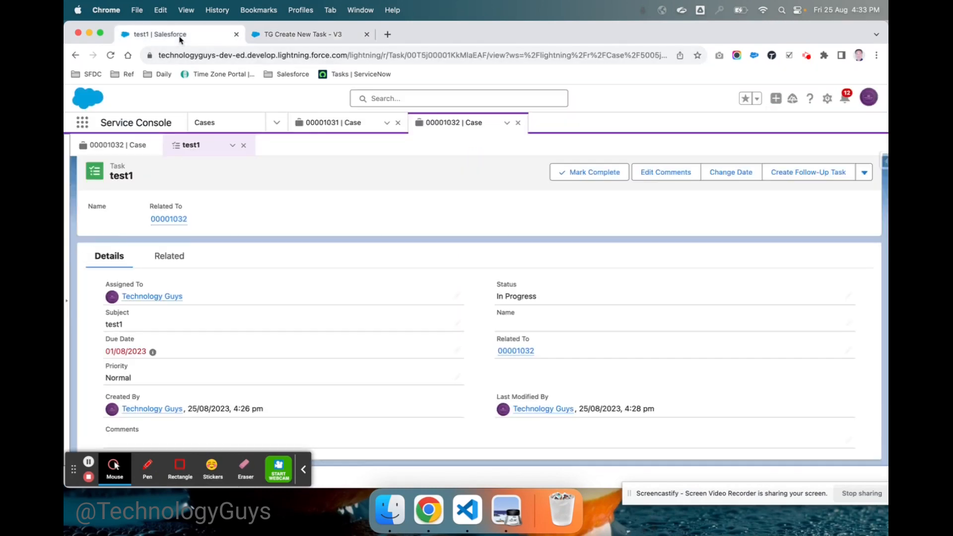
left_click(397, 123)
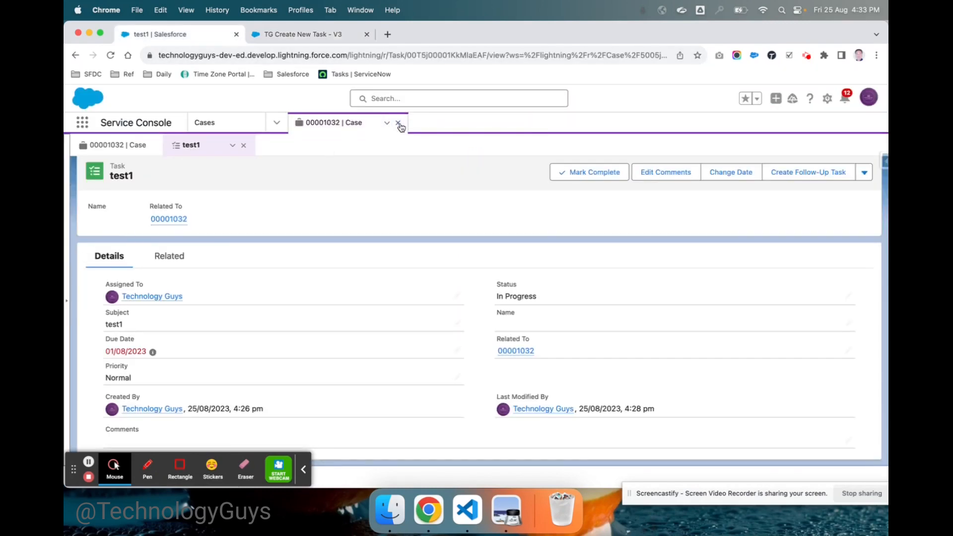
left_click(398, 122)
left_click(728, 152)
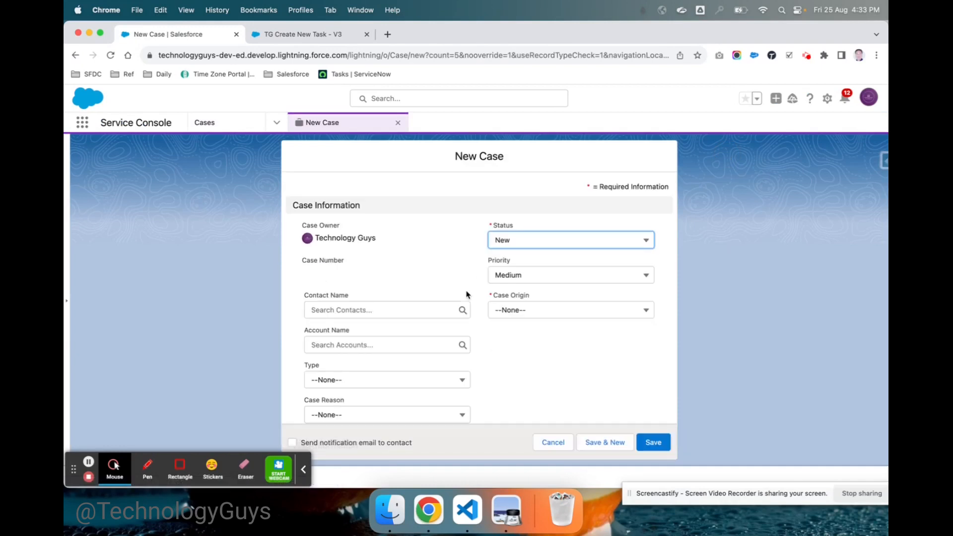
left_click(557, 314)
left_click(526, 353)
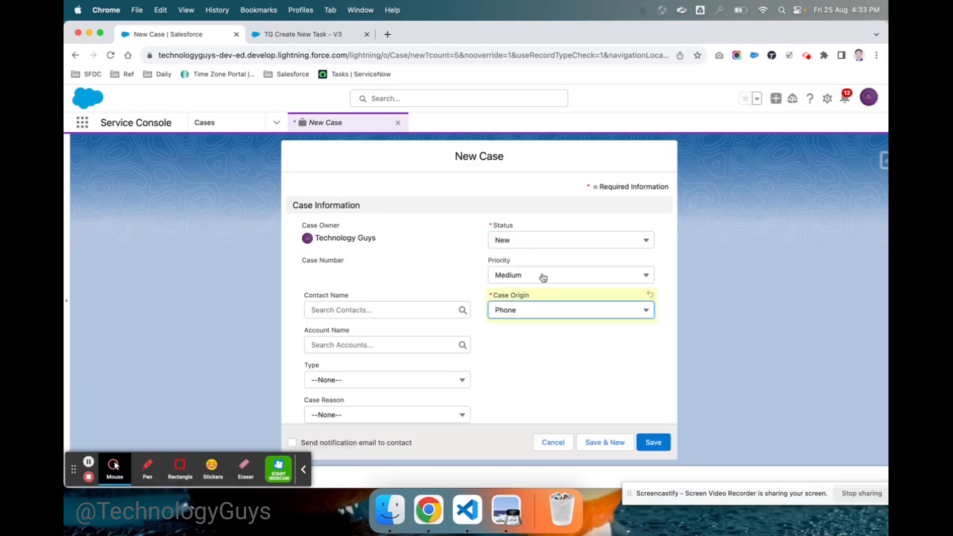
left_click(544, 278)
left_click(530, 323)
Enter test4 as the Subject of the new Case and save the Case.
scroll(529, 324, "down", 3)
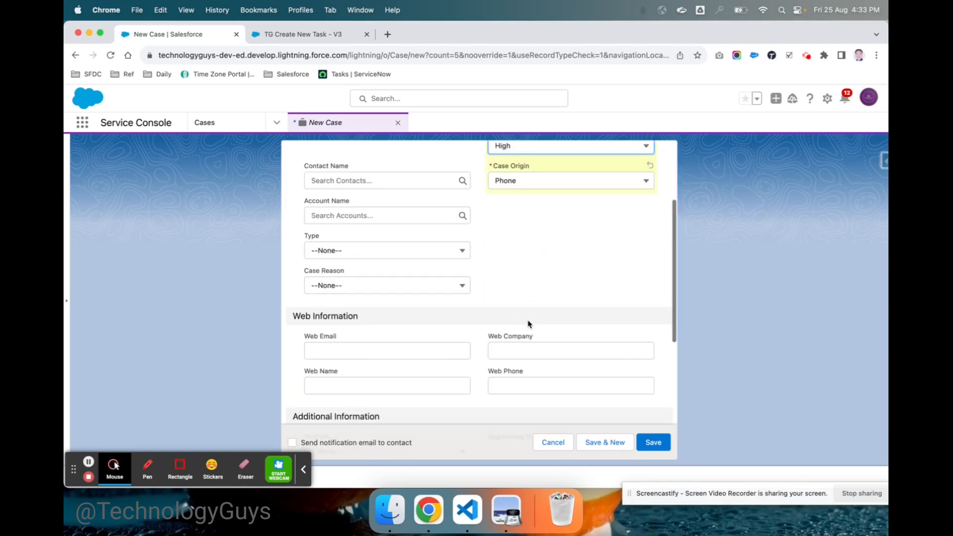
scroll(529, 324, "down", 5)
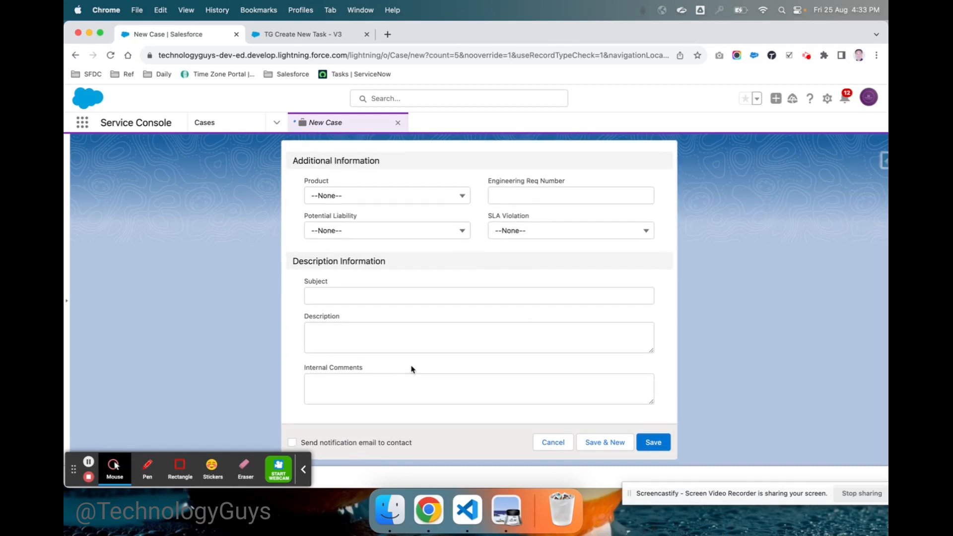
scroll(411, 370, "up", 5)
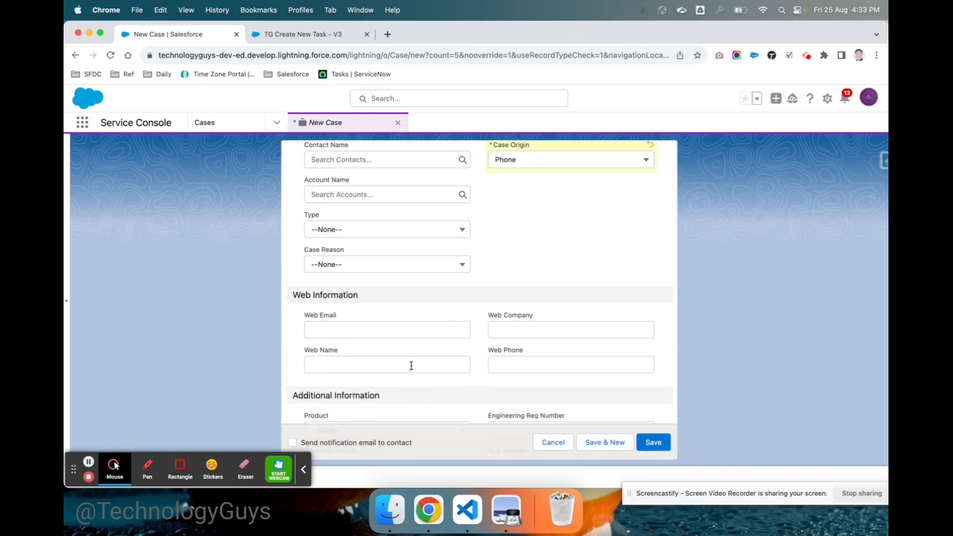
scroll(411, 366, "up", 3)
scroll(411, 370, "down", 5)
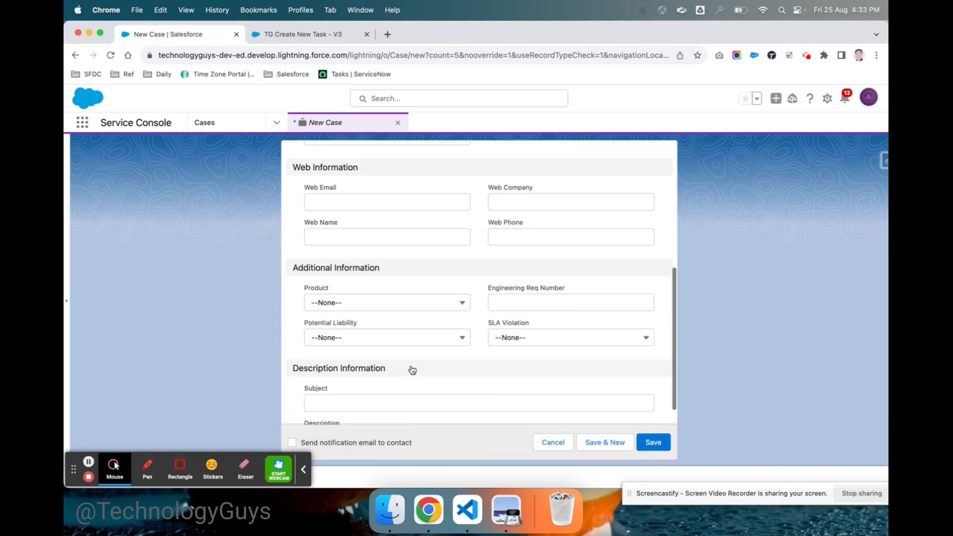
scroll(411, 370, "down", 2)
left_click(321, 293)
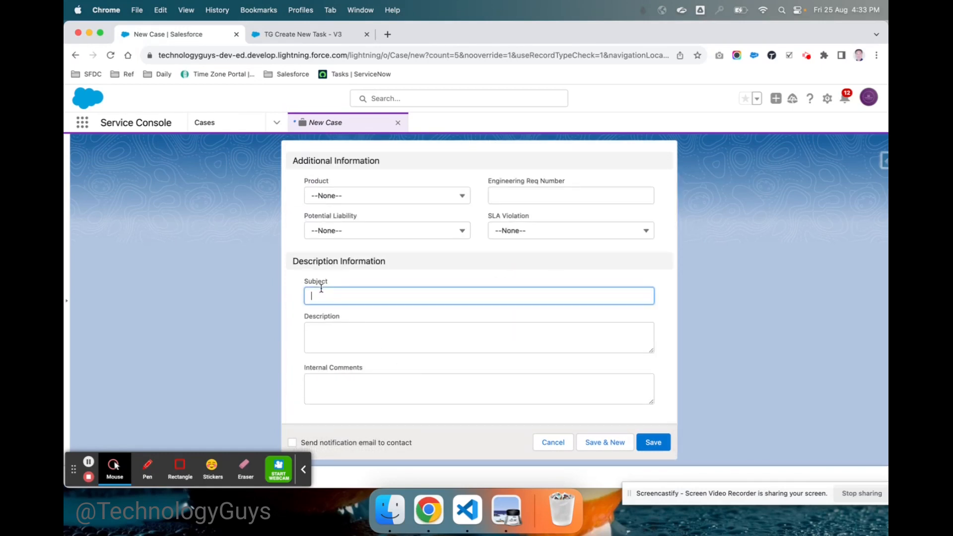
type("test4")
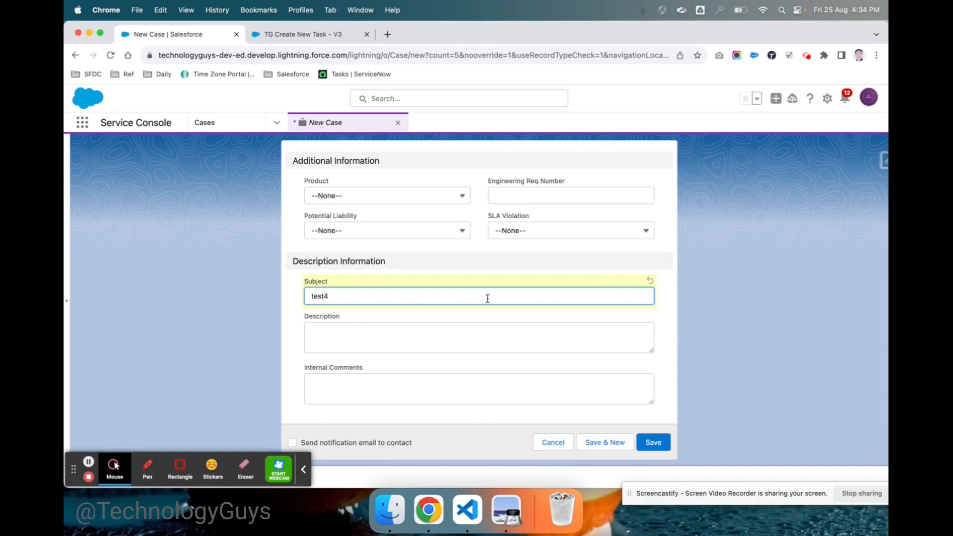
right_click(662, 441)
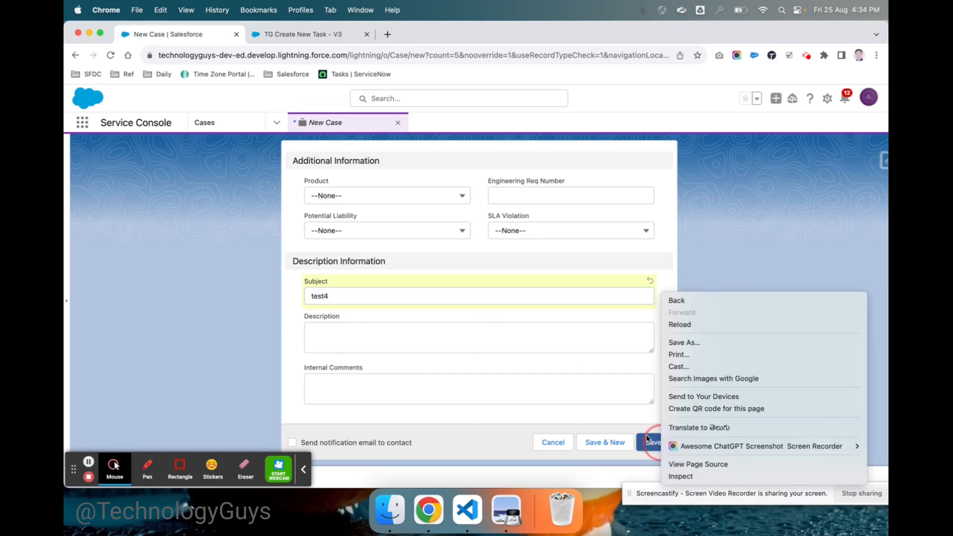
left_click(725, 233)
left_click(662, 441)
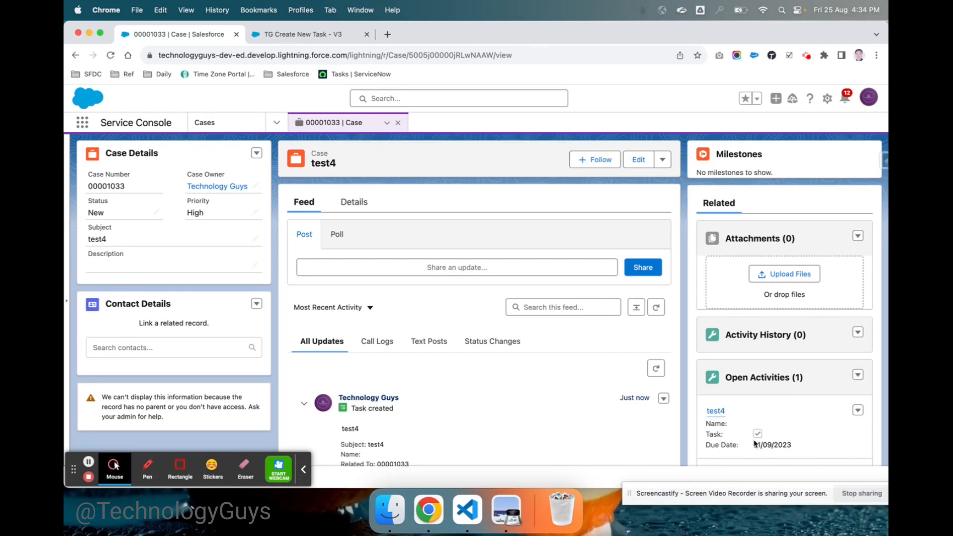
Check the due date of the test4 Task in the new Case's Open Activities and review the Case feed.
left_click_drag(755, 445, 793, 452)
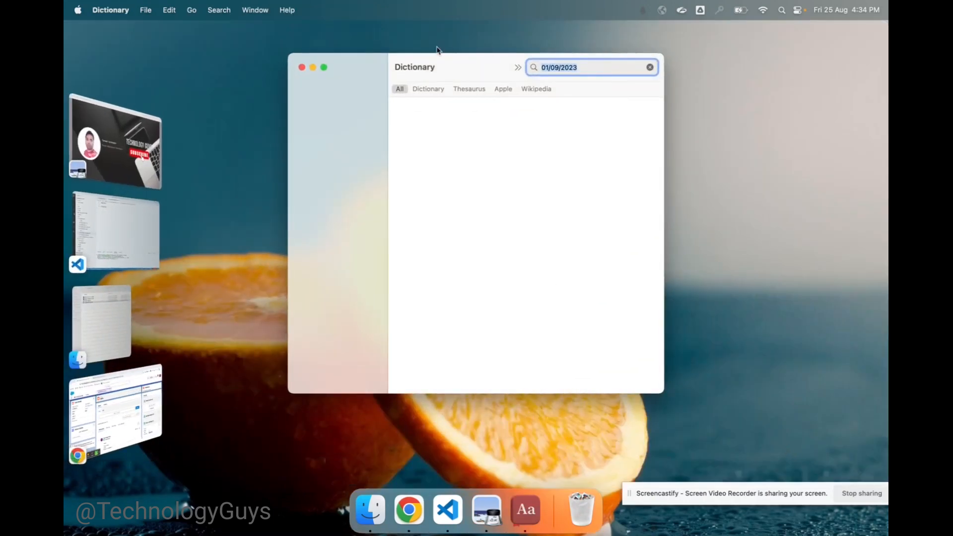
left_click(301, 69)
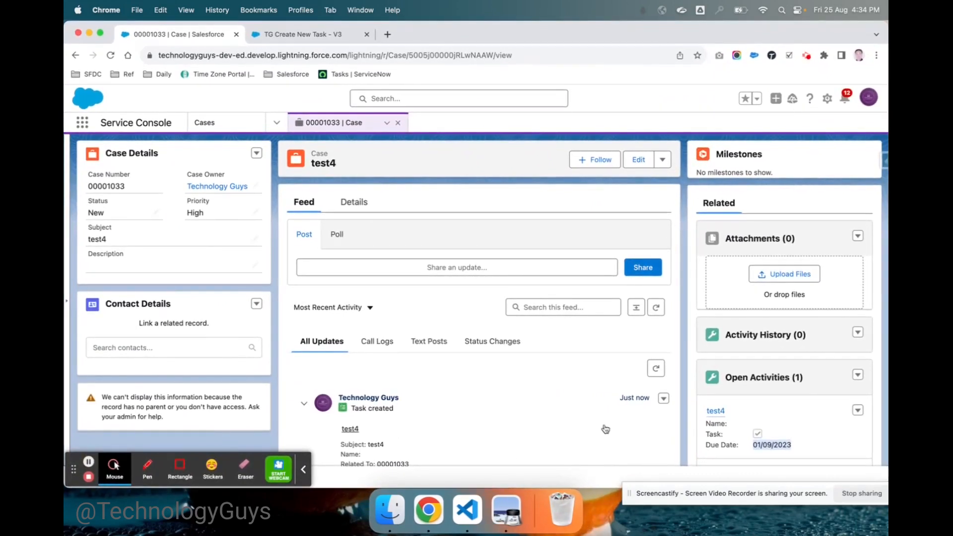
scroll(604, 428, "down", 3)
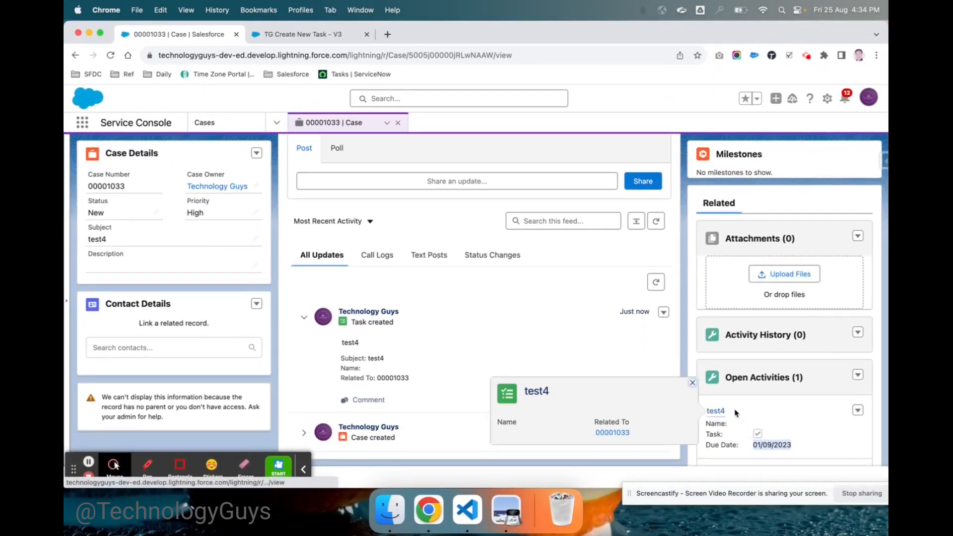
Return to the TG Create New Task flow and start a Formula resource with API Name TaskSubjectLine and Data Type Text.
left_click(325, 36)
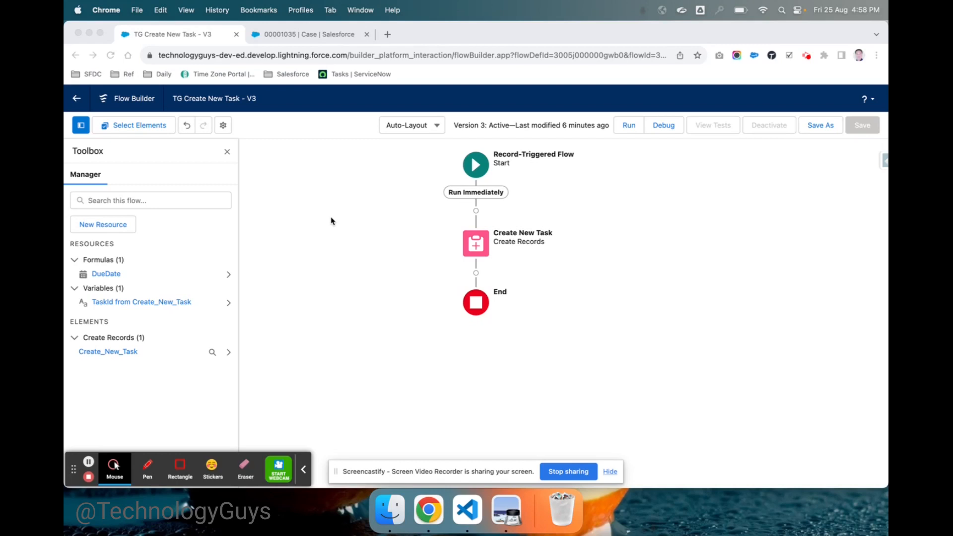
left_click(103, 225)
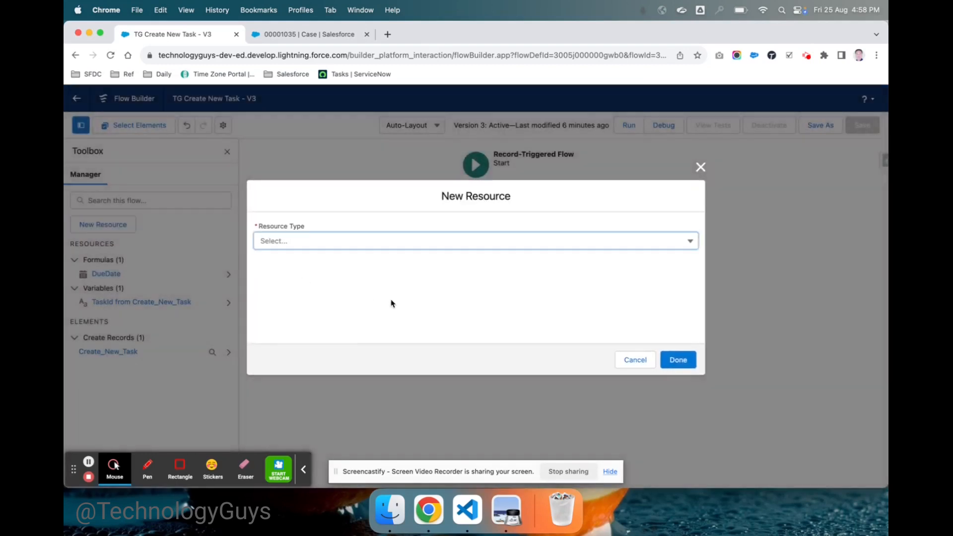
left_click(326, 247)
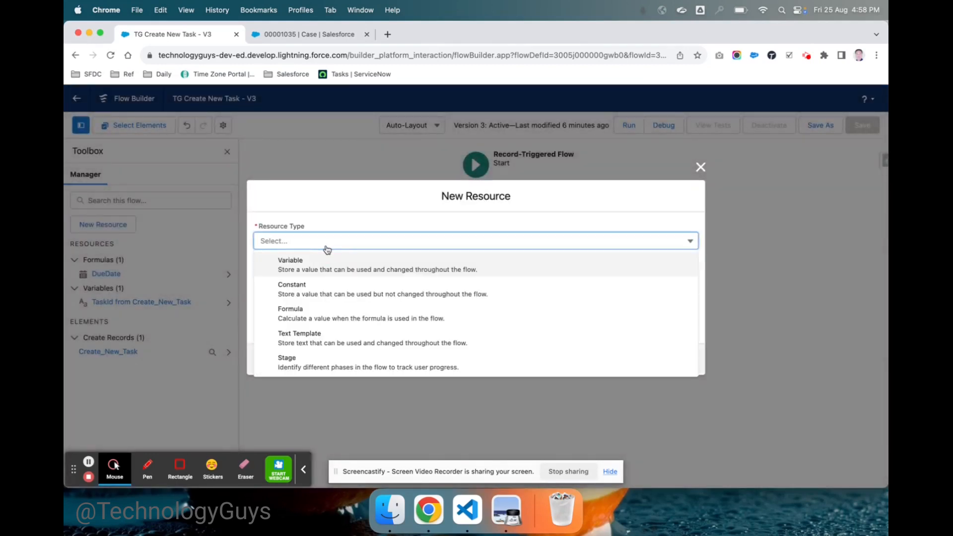
left_click(301, 313)
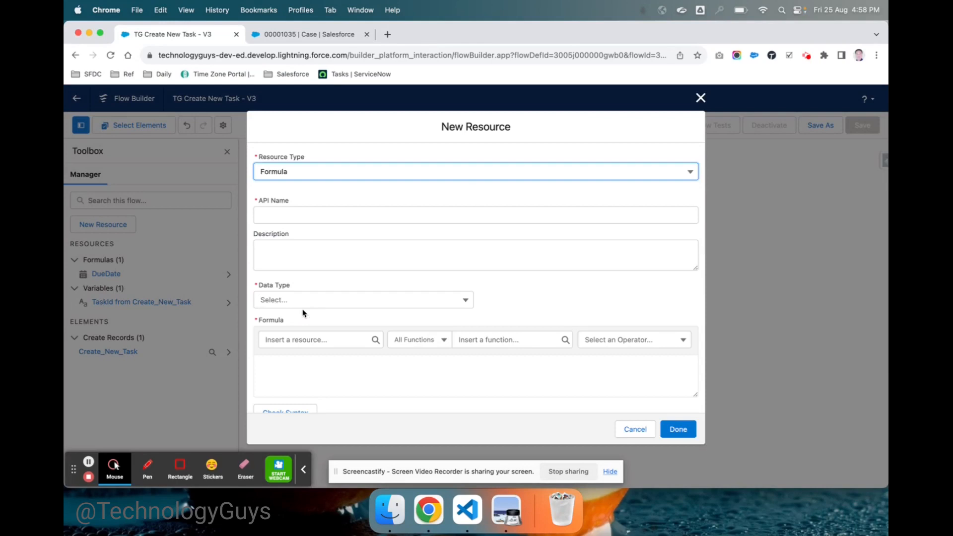
left_click(275, 220)
type("TaskSubjectLin")
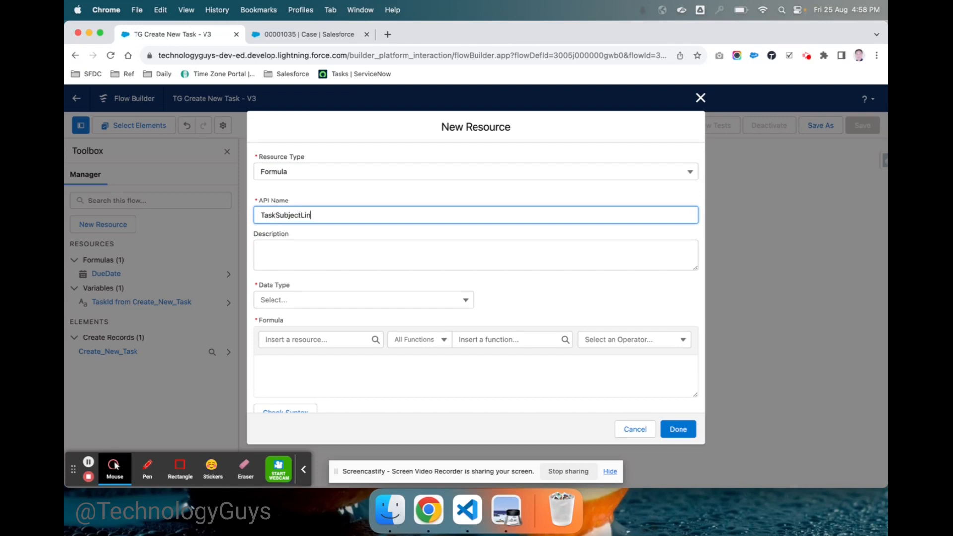
key("Tab")
key("Tab")
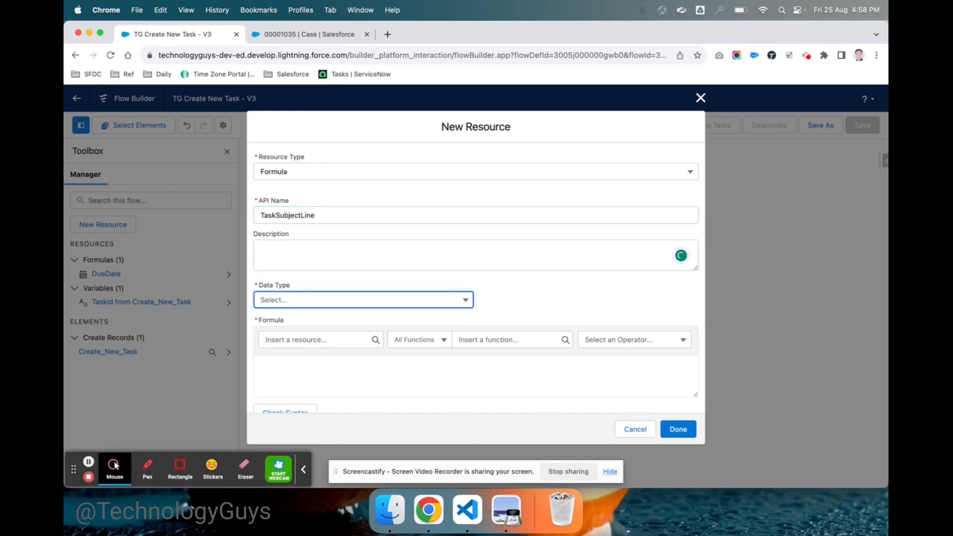
key("Down")
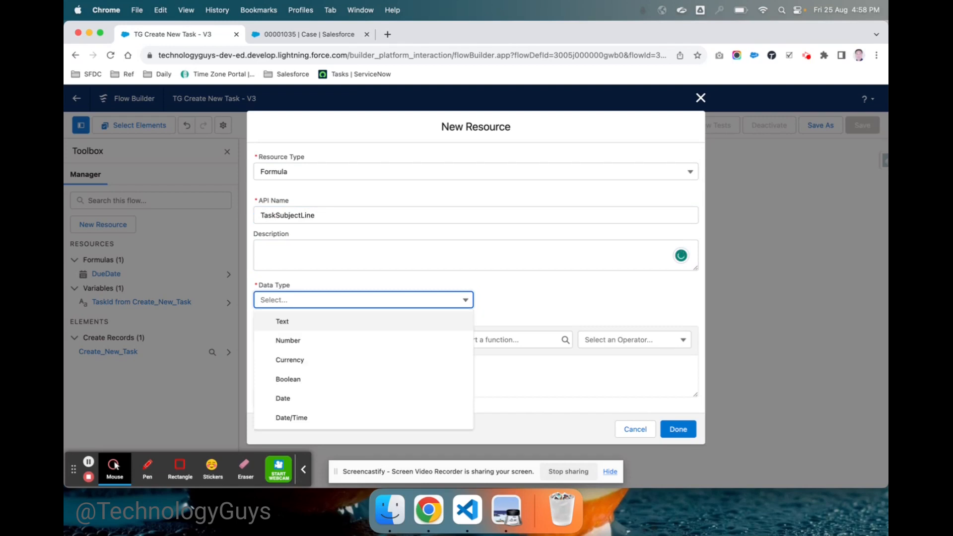
left_click(289, 321)
Begin the TaskSubjectLine formula with the quoted text "Follow Up required in One Week - " followed by the & operator.
left_click(289, 378)
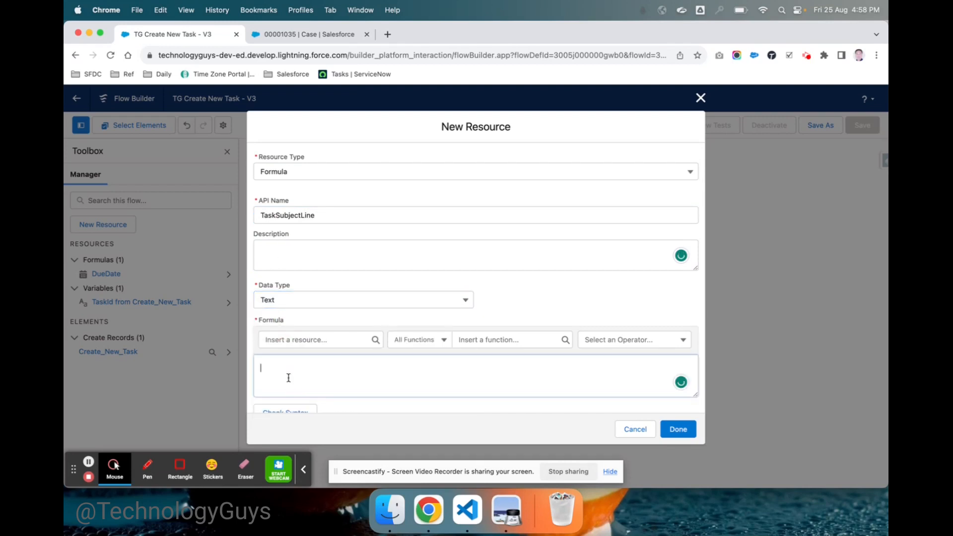
type("Follow Up required in One Week")
left_click(261, 368)
type("\"")
left_click(439, 370)
Append the triggering Case's {!$Record.Subject} to the formula and finish creating the TaskSubjectLine resource.
left_click(349, 341)
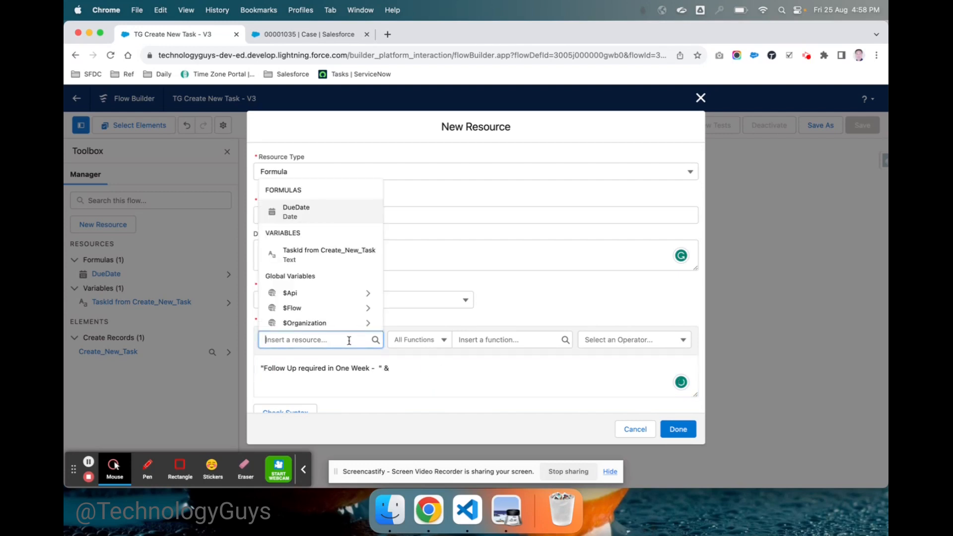
type("re")
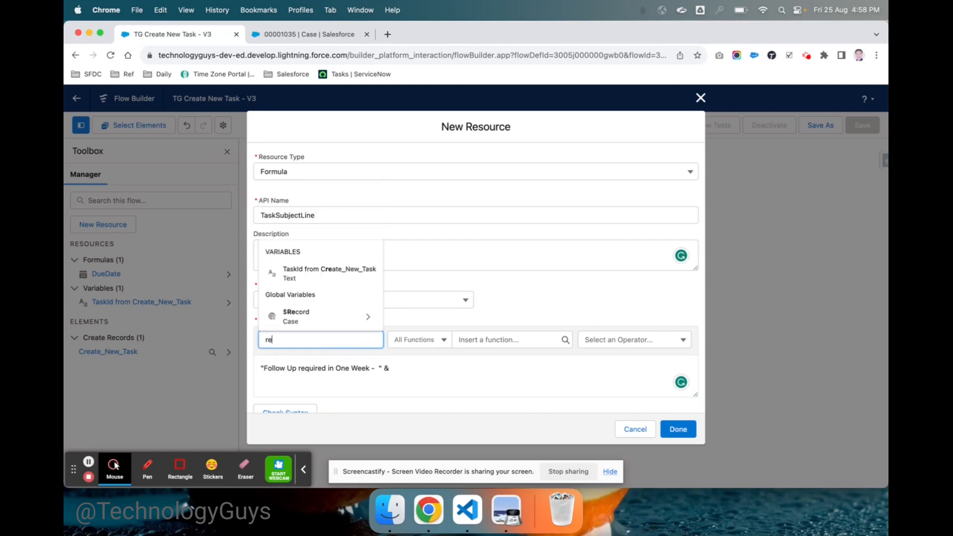
left_click(338, 318)
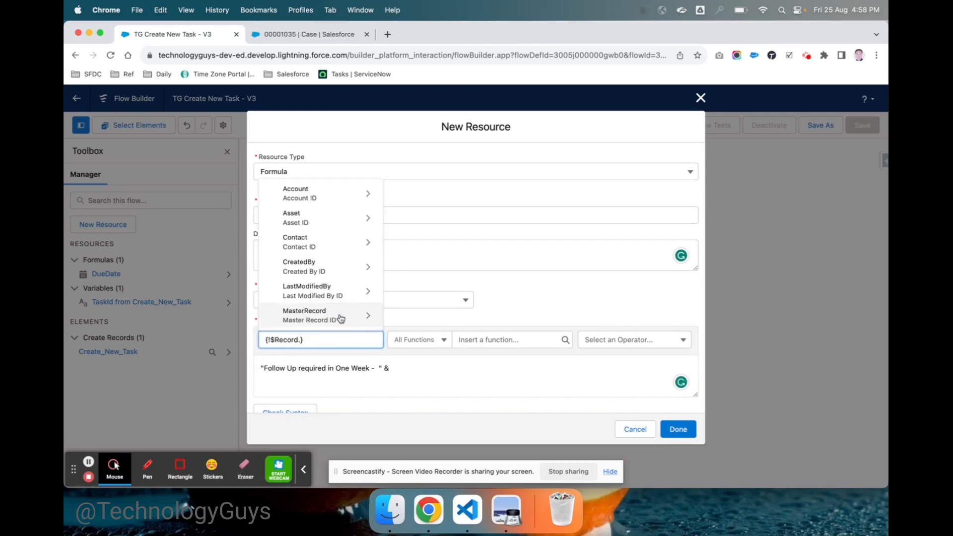
type("su")
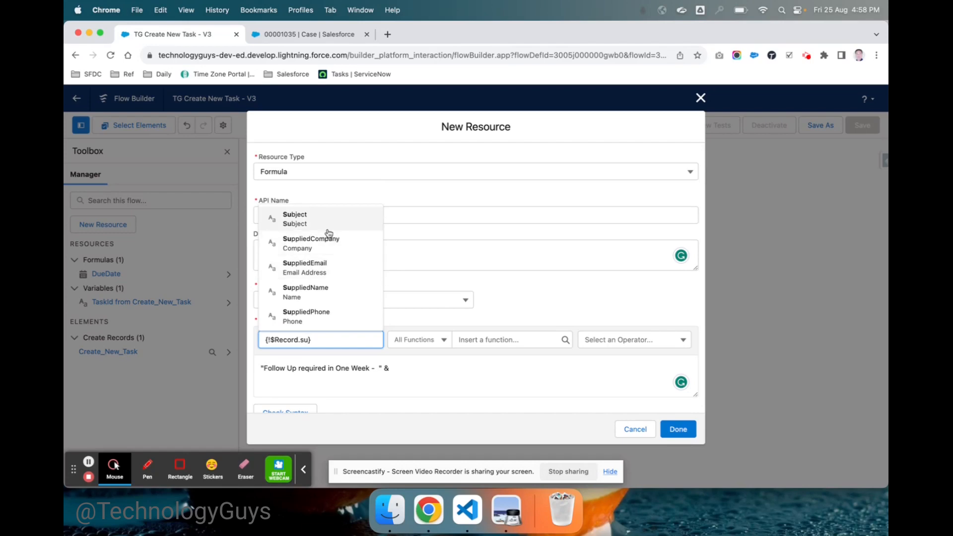
left_click(322, 224)
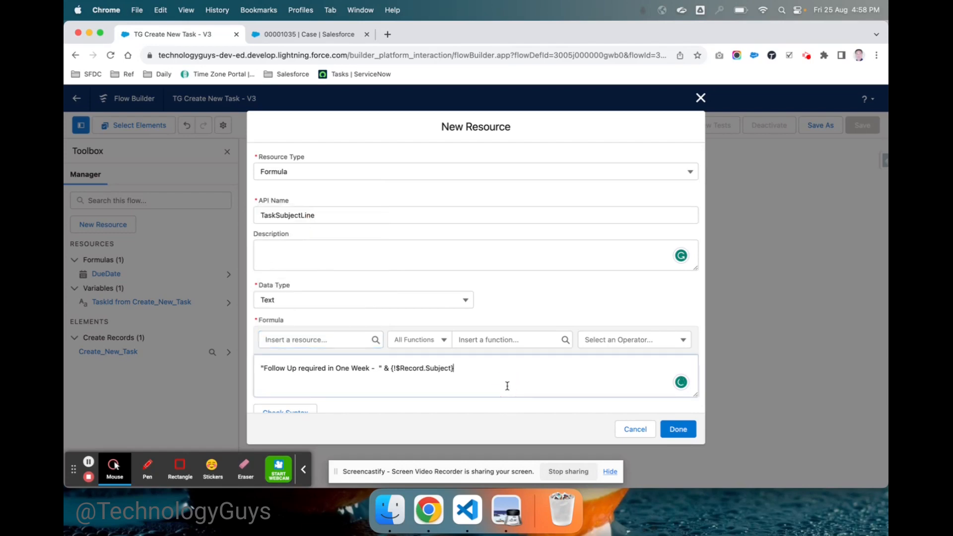
scroll(506, 386, "down", 1)
left_click(678, 430)
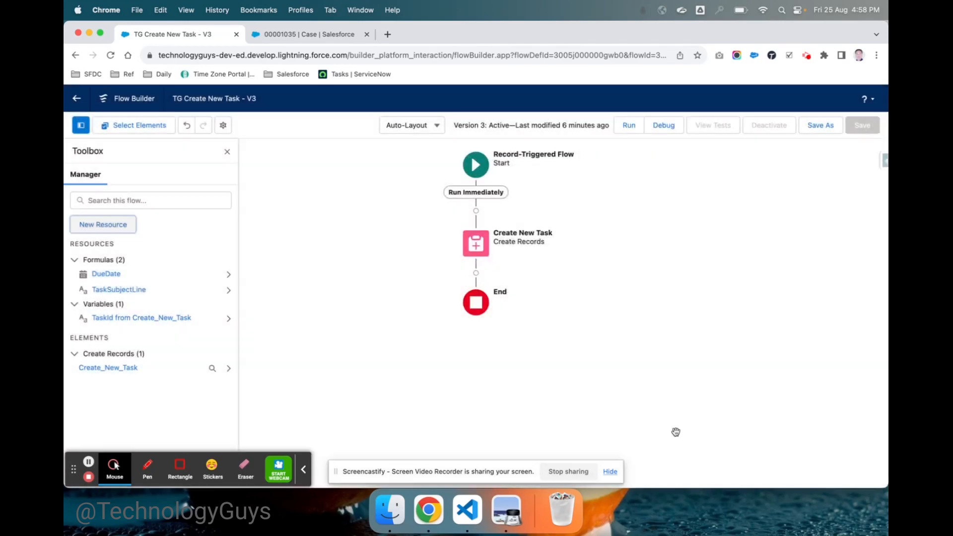
In the Create New Task element, set the Subject field value to the TaskSubjectLine formula and confirm the element.
double_click(487, 250)
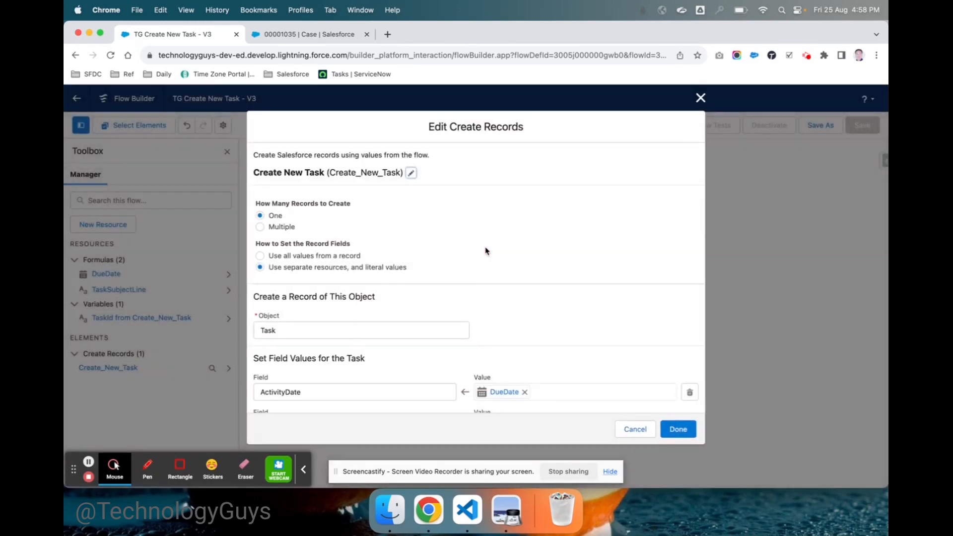
scroll(472, 268, "down", 5)
left_click(557, 320)
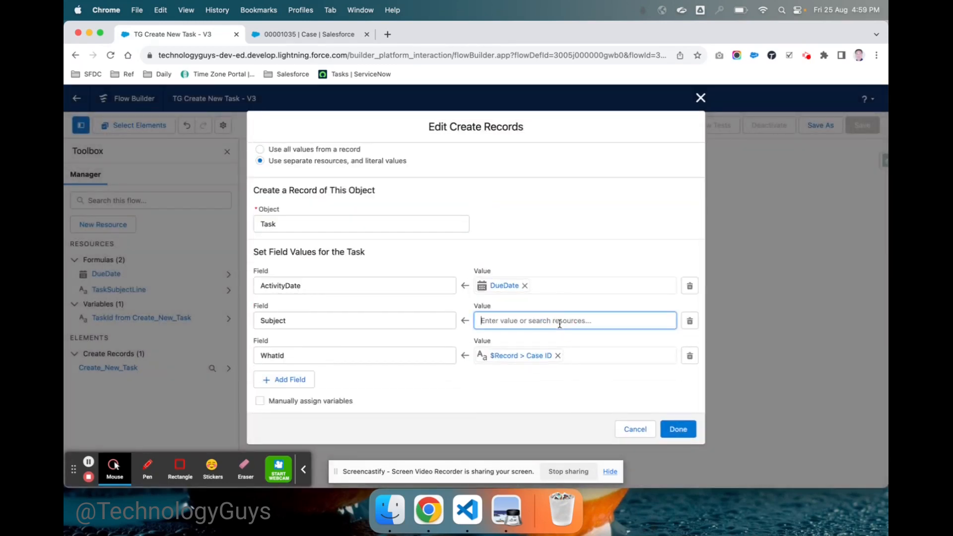
type("t")
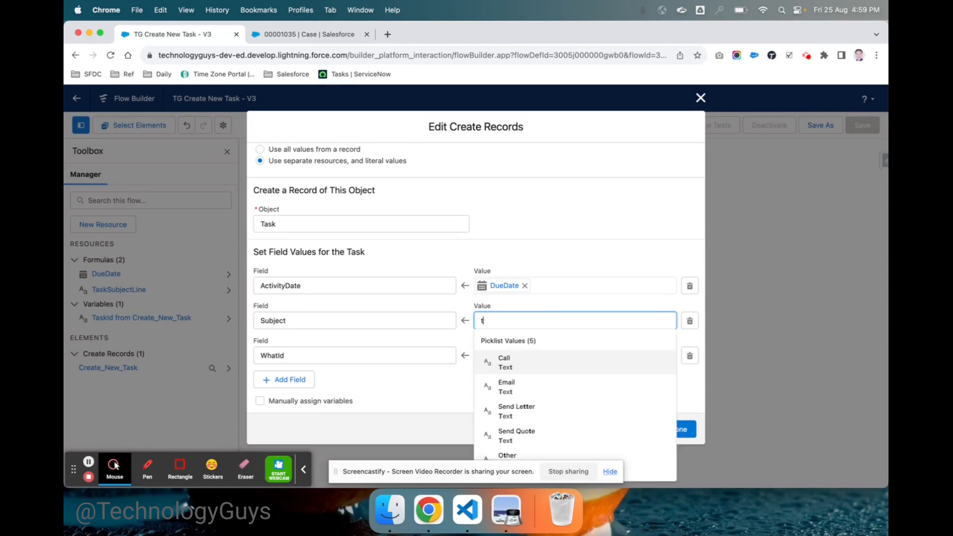
type("as")
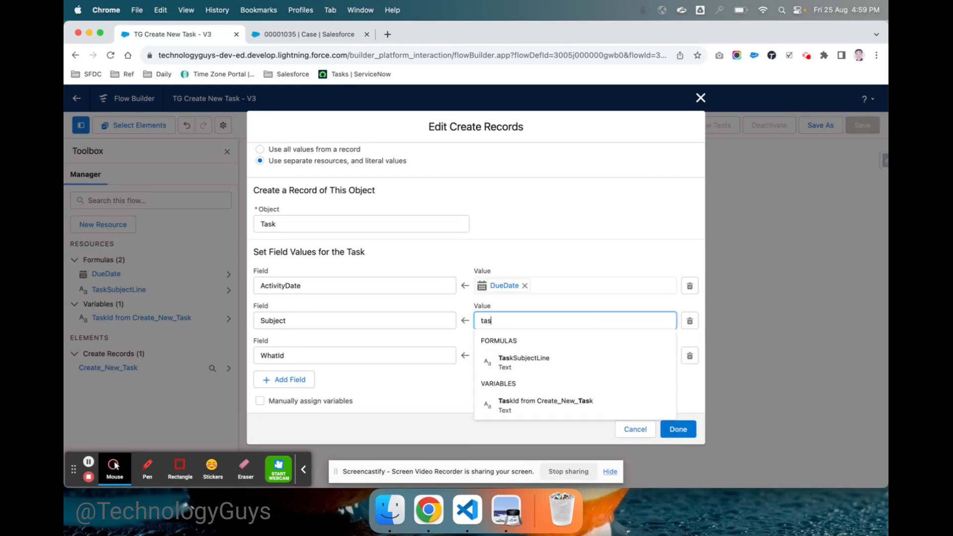
left_click(562, 366)
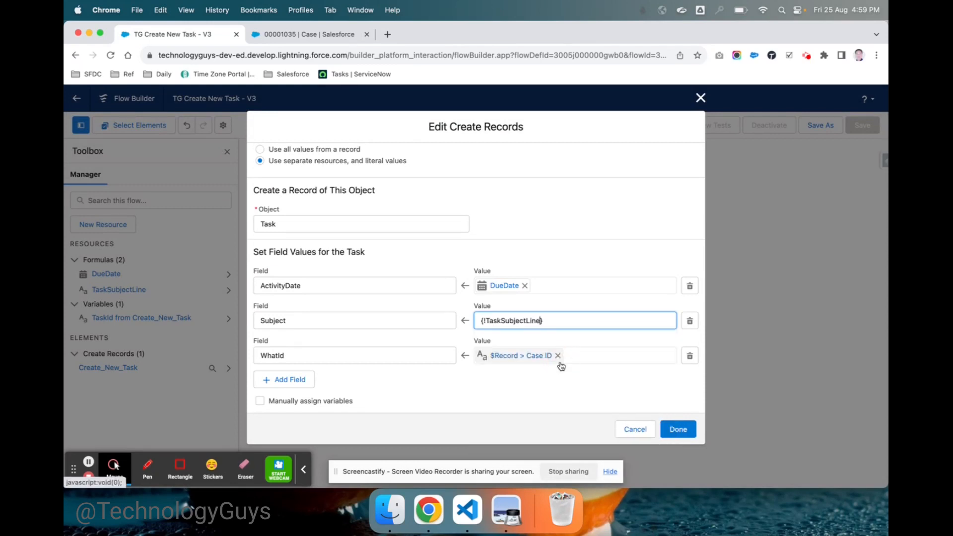
left_click(677, 430)
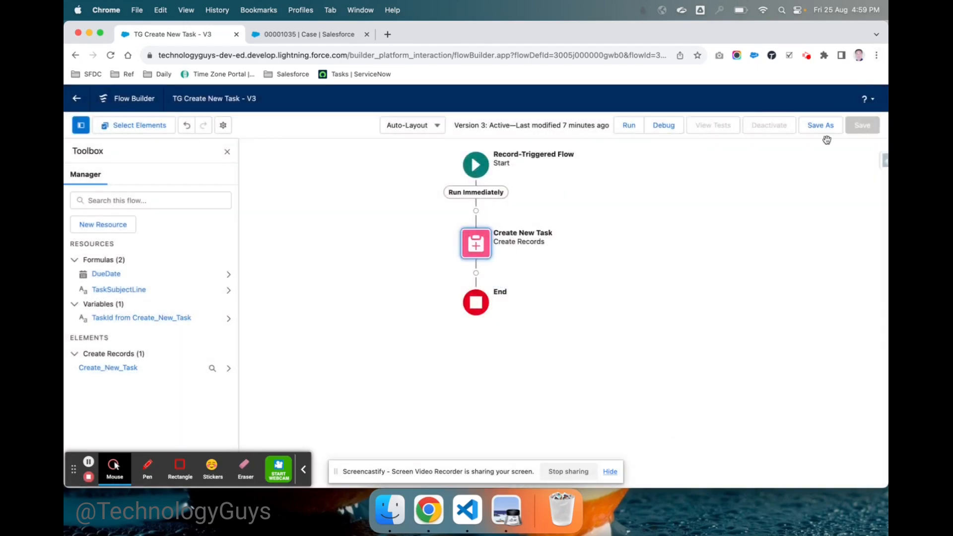
Save the flow as a new version and activate it.
left_click(827, 131)
left_click(680, 368)
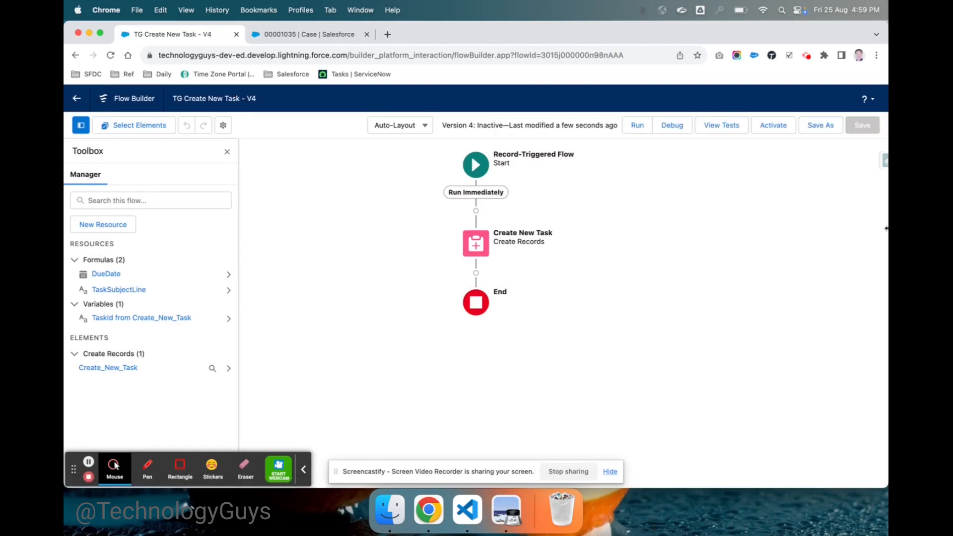
left_click(775, 131)
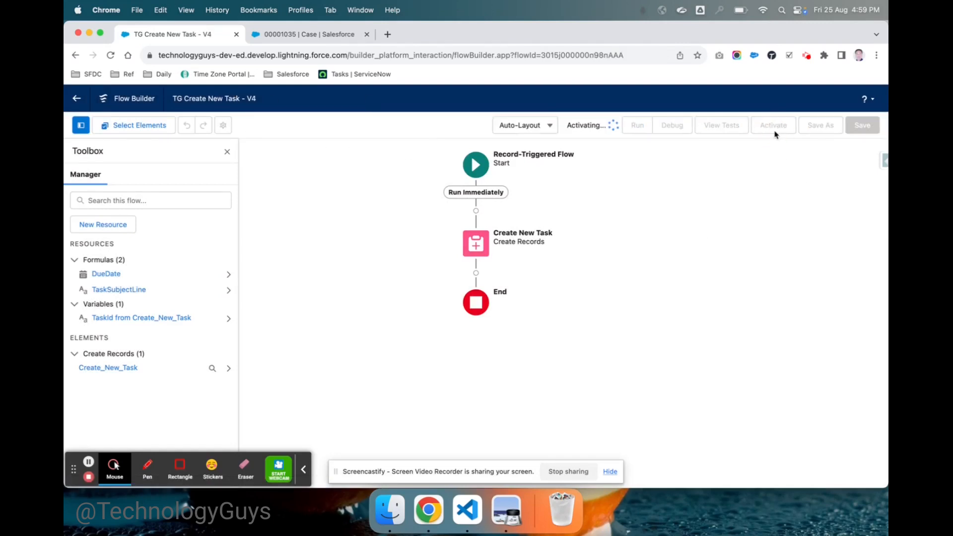
Switch to the Service Console Cases list and start a new Case with Case Origin Phone and Priority High.
left_click(286, 37)
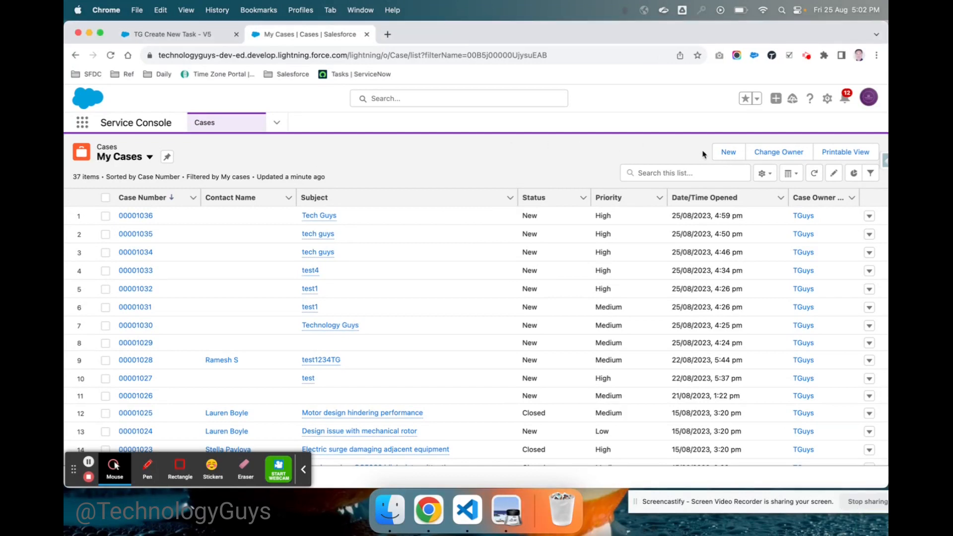
left_click(728, 155)
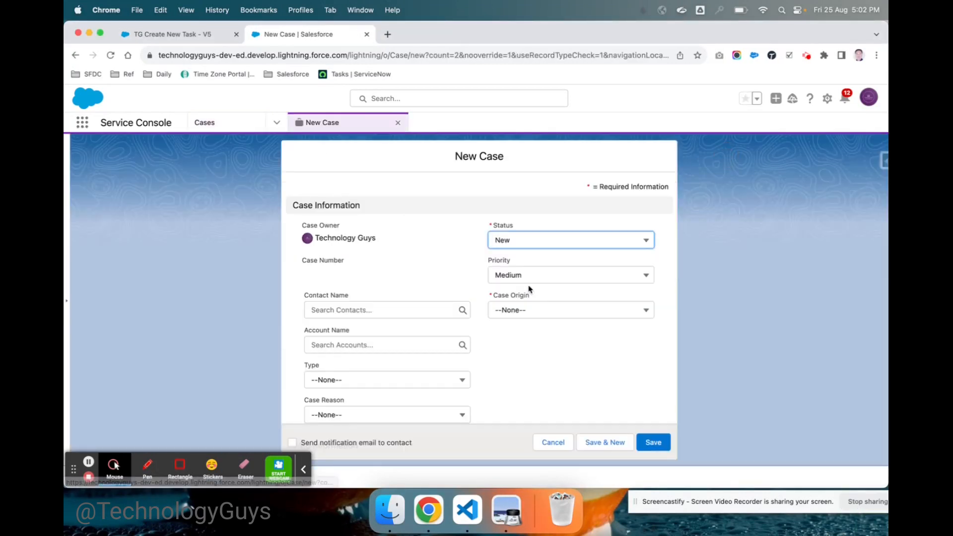
scroll(529, 289, "down", 2)
left_click(534, 228)
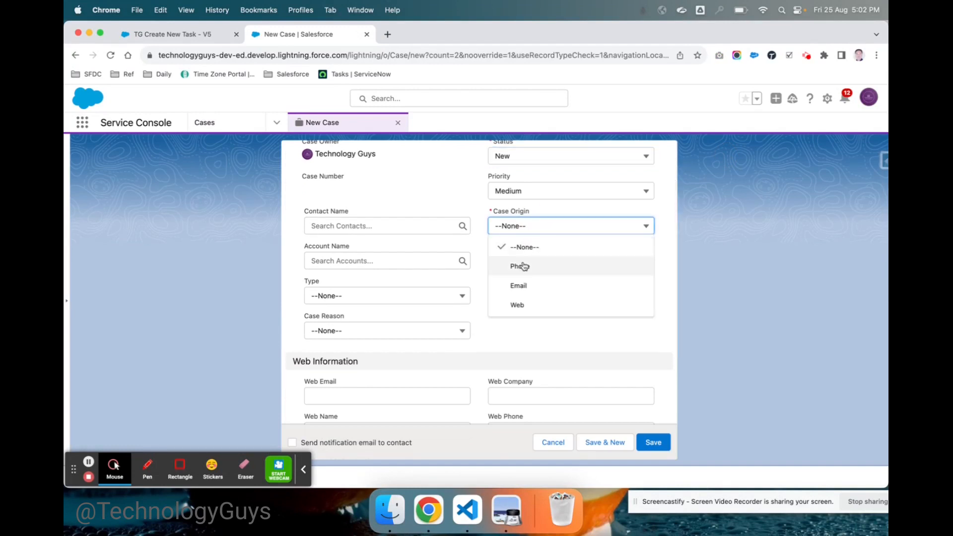
left_click(519, 264)
left_click(536, 194)
left_click(518, 232)
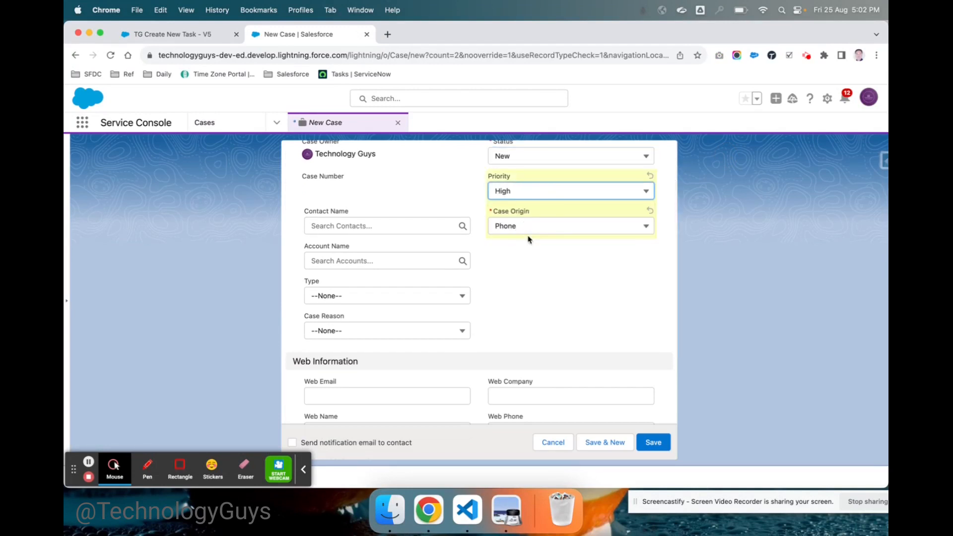
Enter Tech Guys as the Subject of the new Case and save the Case.
scroll(528, 235, "down", 5)
left_click(354, 300)
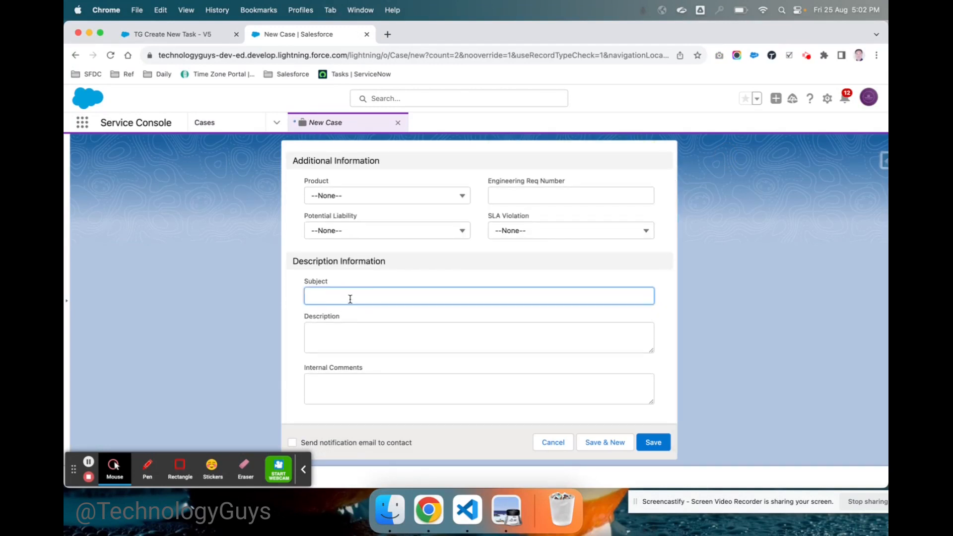
type("Tech Guys")
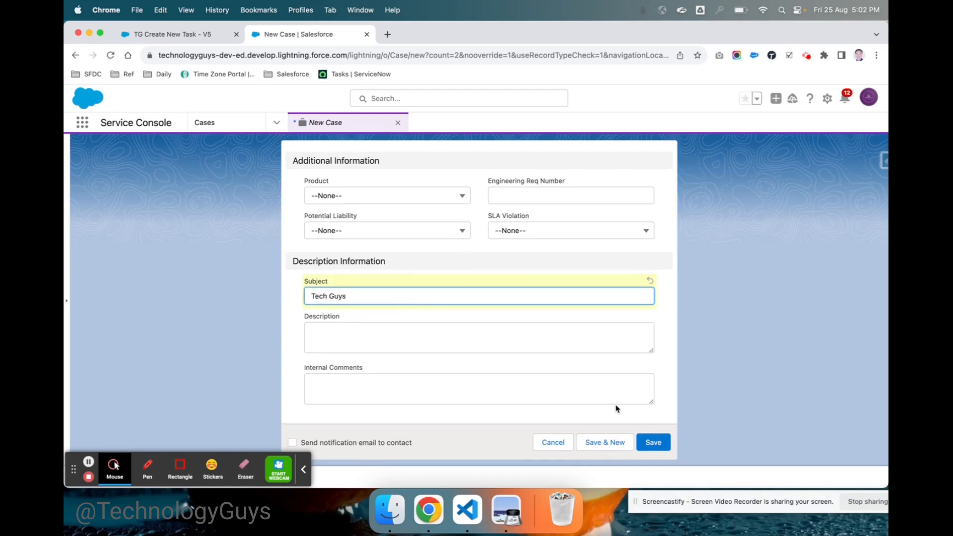
left_click(654, 443)
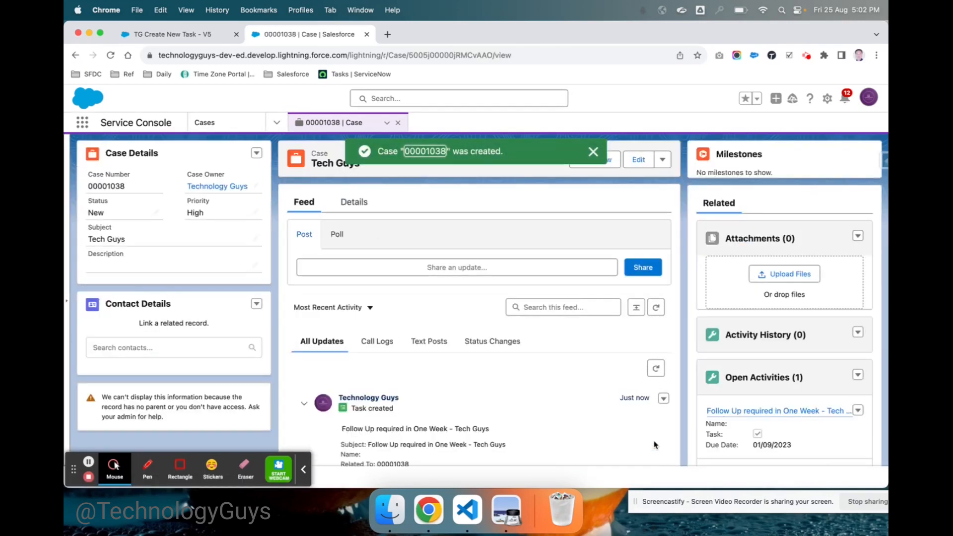
Open the follow-up Task from the Tech Guys Case's full Open Activities list and examine its subject line.
scroll(535, 422, "down", 1)
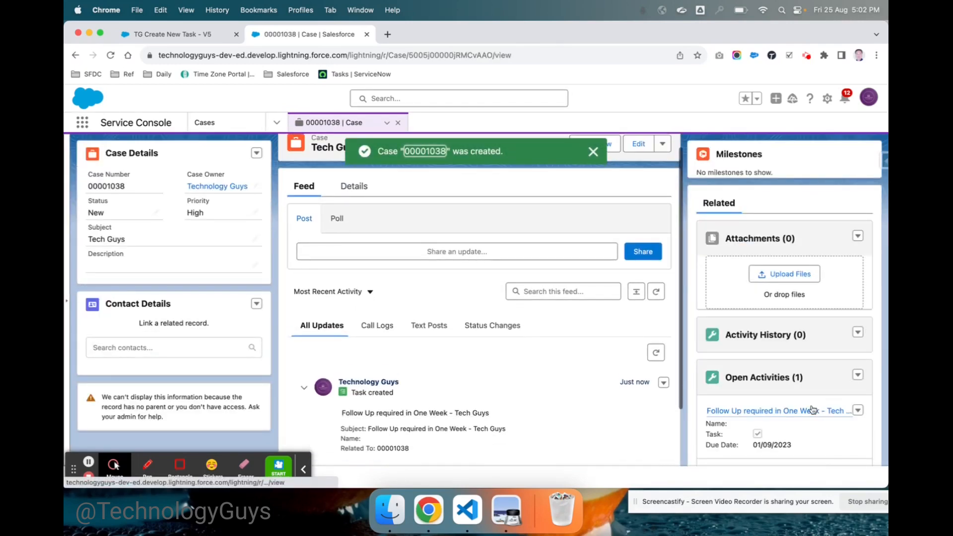
scroll(758, 356, "down", 2)
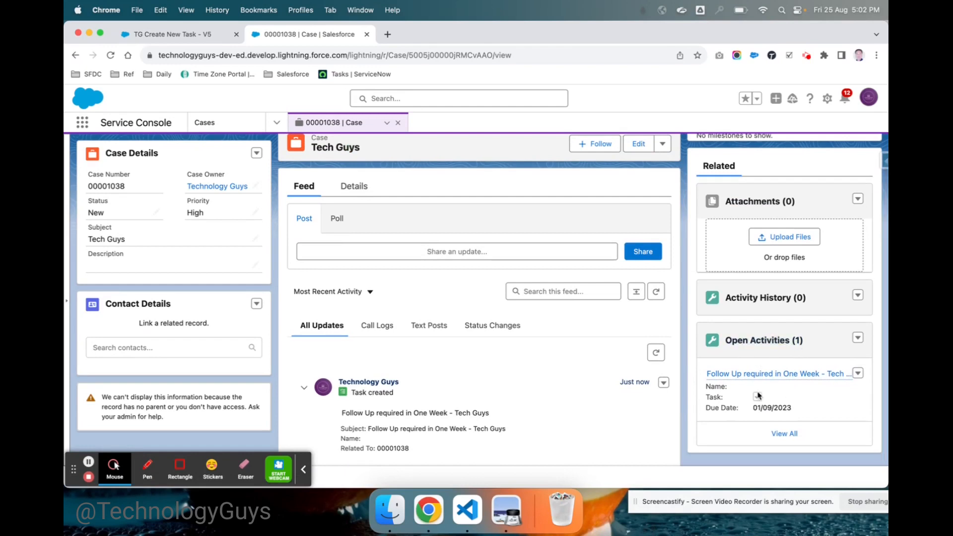
mouse_move(719, 380)
left_click(786, 434)
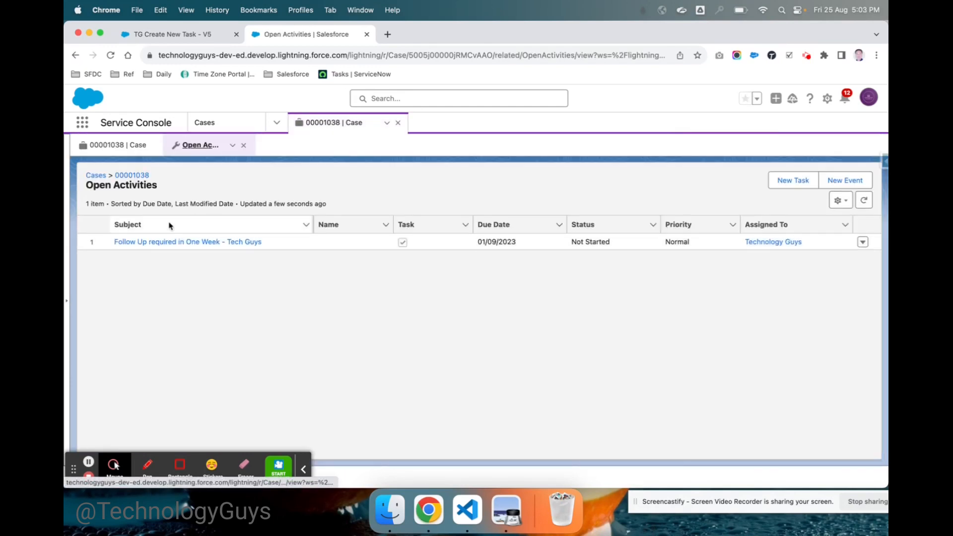
left_click(122, 242)
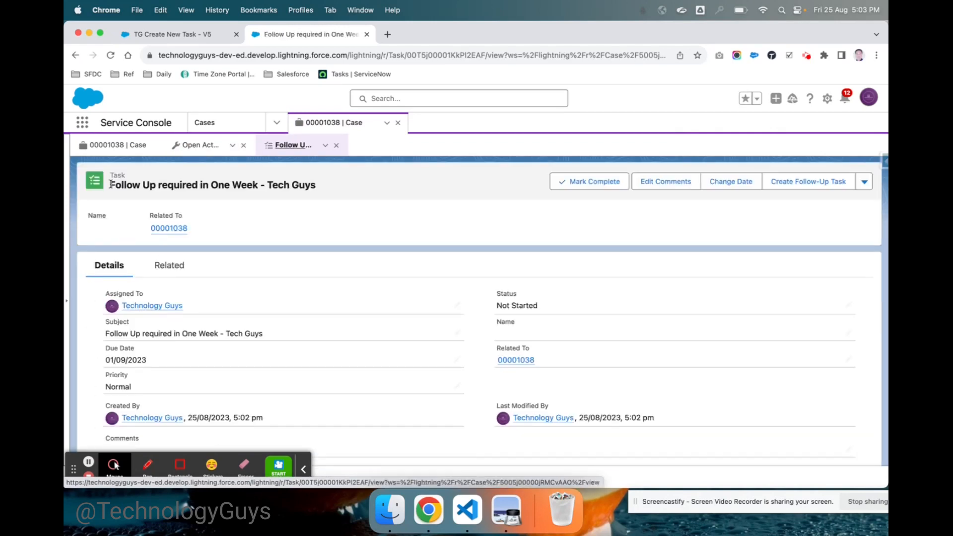
left_click_drag(111, 185, 331, 190)
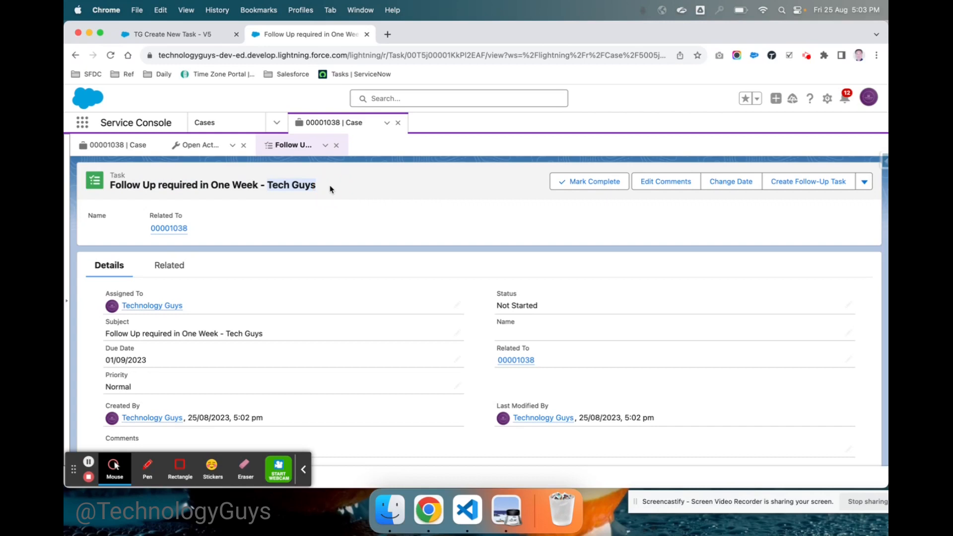
left_click_drag(264, 184, 324, 187)
Review the Tech Guys Case's details and its open activity, and return to the follow-up Task record.
left_click(140, 148)
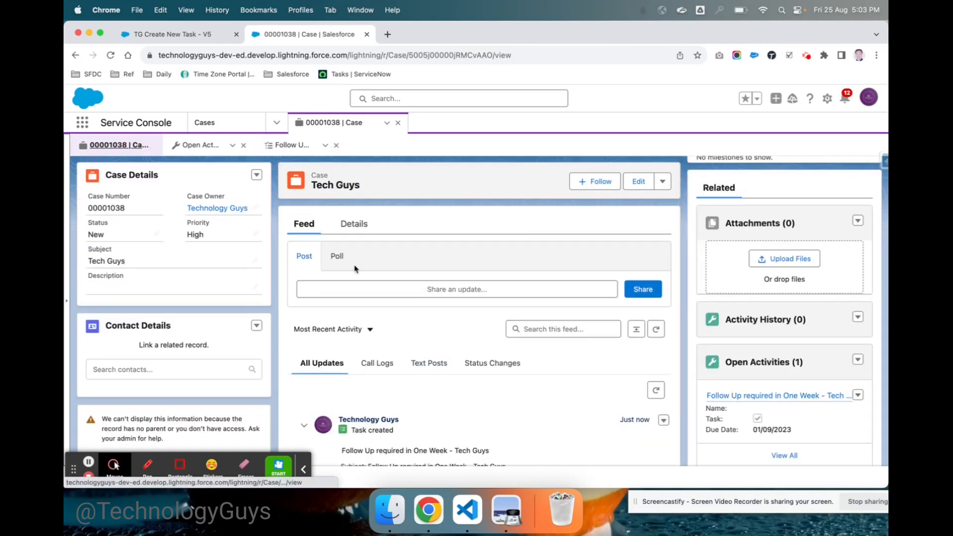
left_click(354, 224)
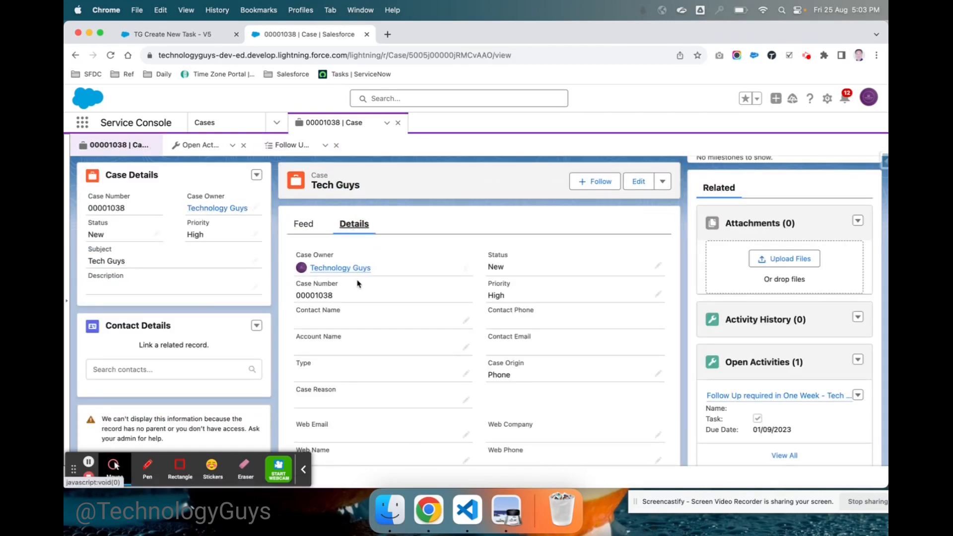
scroll(407, 346, "down", 3)
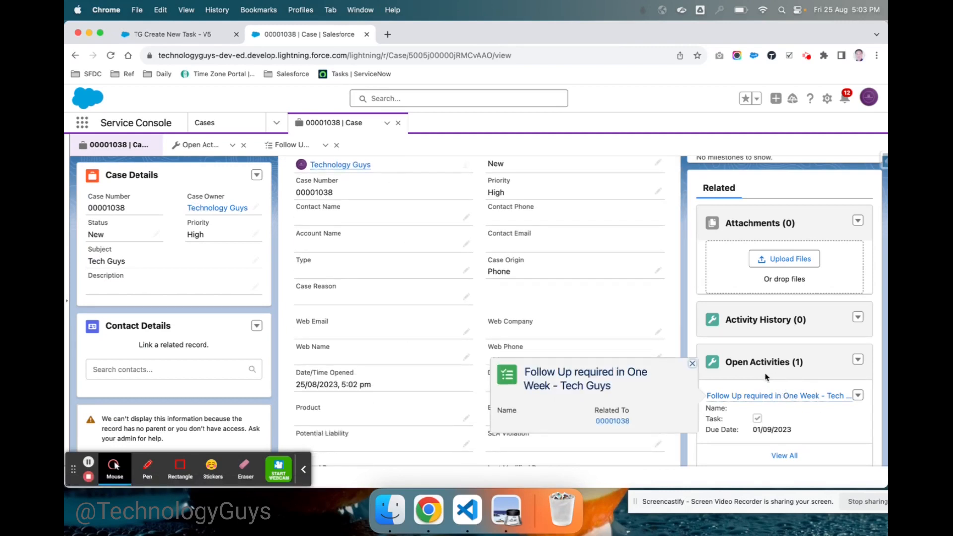
mouse_move(784, 400)
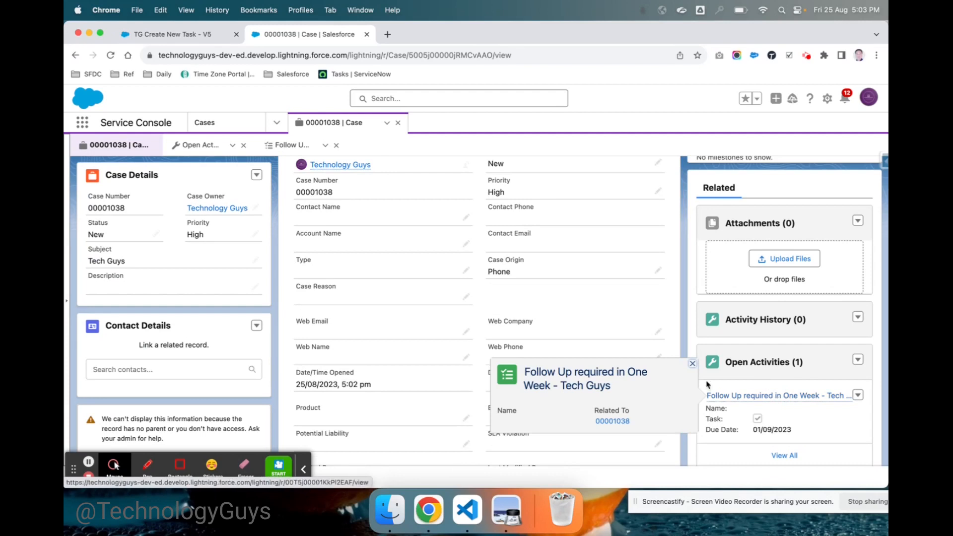
left_click(284, 146)
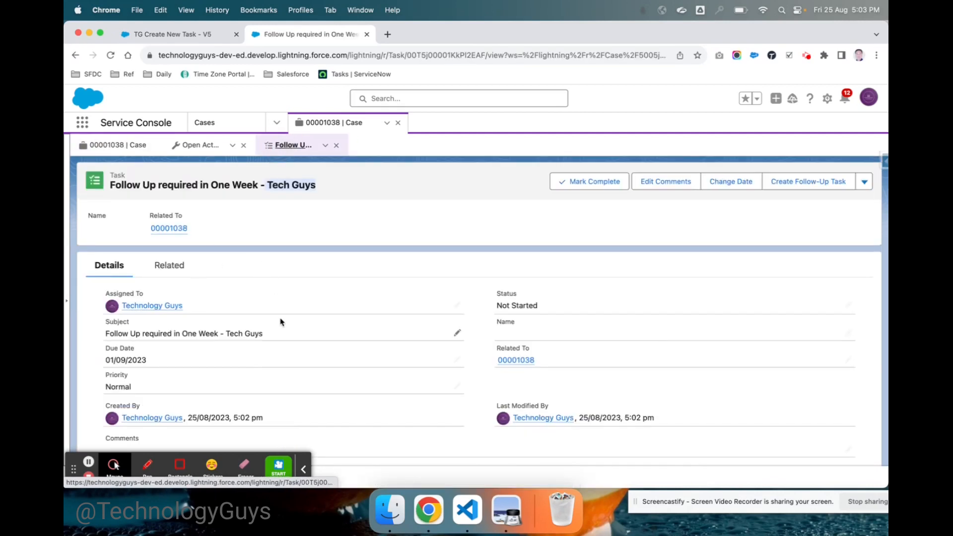
Open the Tech Guys follow-up Task's Status for editing and examine the available picklist values.
scroll(282, 321, "down", 1)
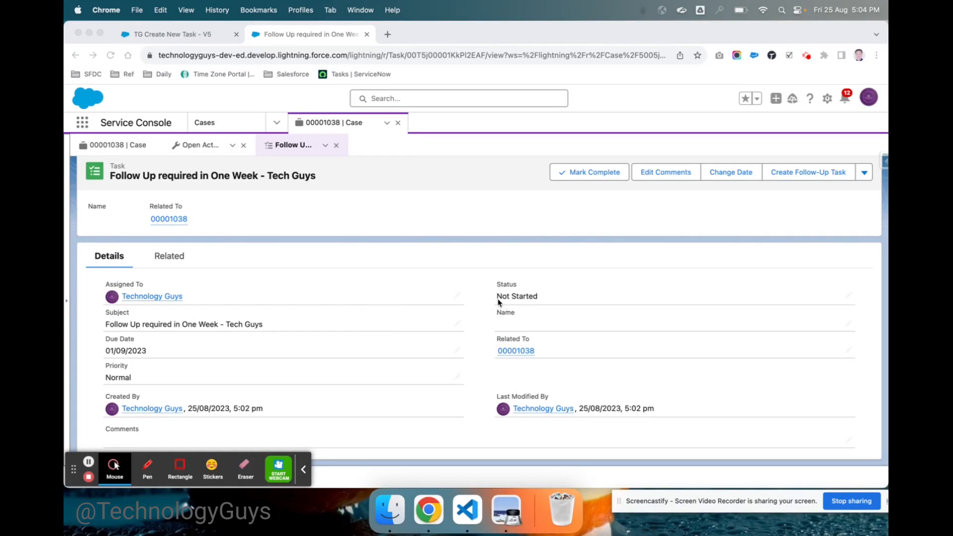
double_click(511, 298)
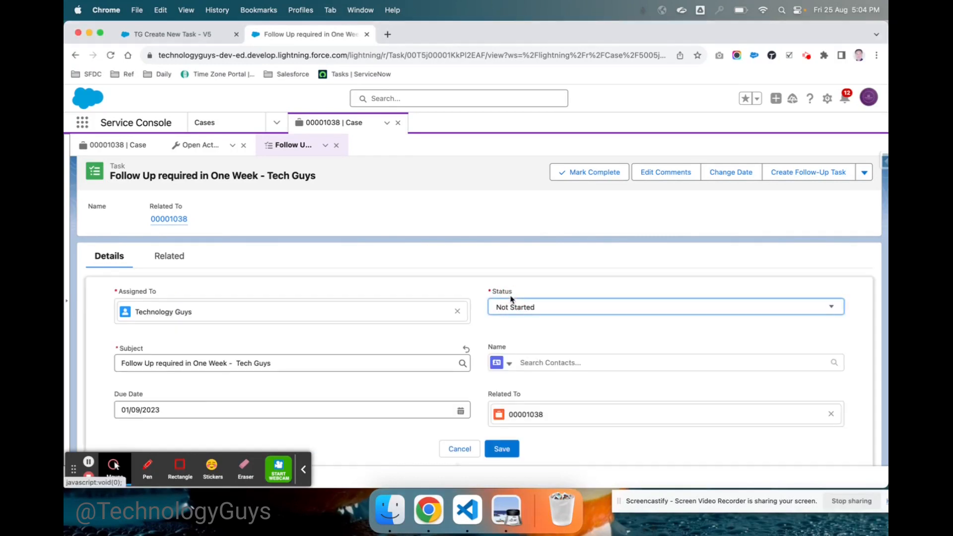
left_click(543, 313)
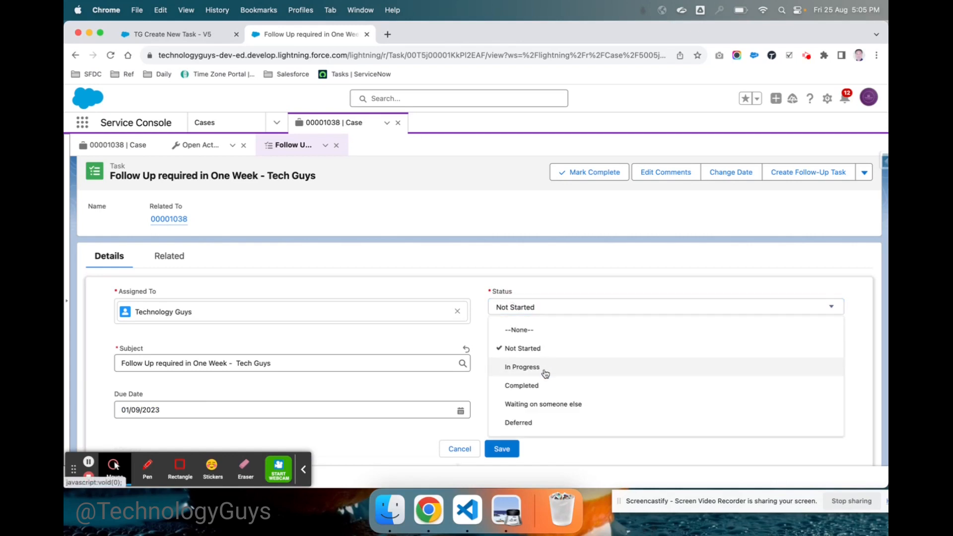
In the TG Create New Task flow, add a Status field set to In Progress to the Create New Task element.
left_click(196, 34)
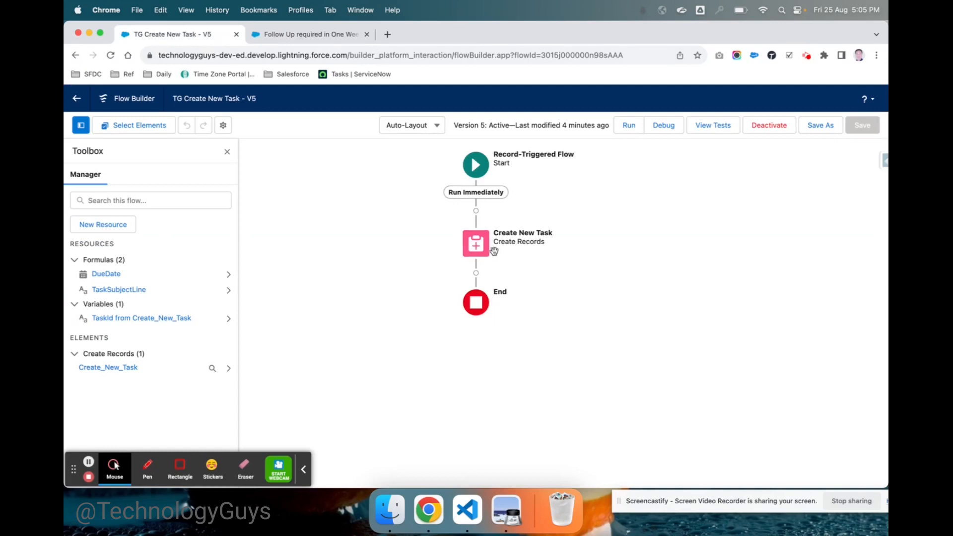
double_click(489, 246)
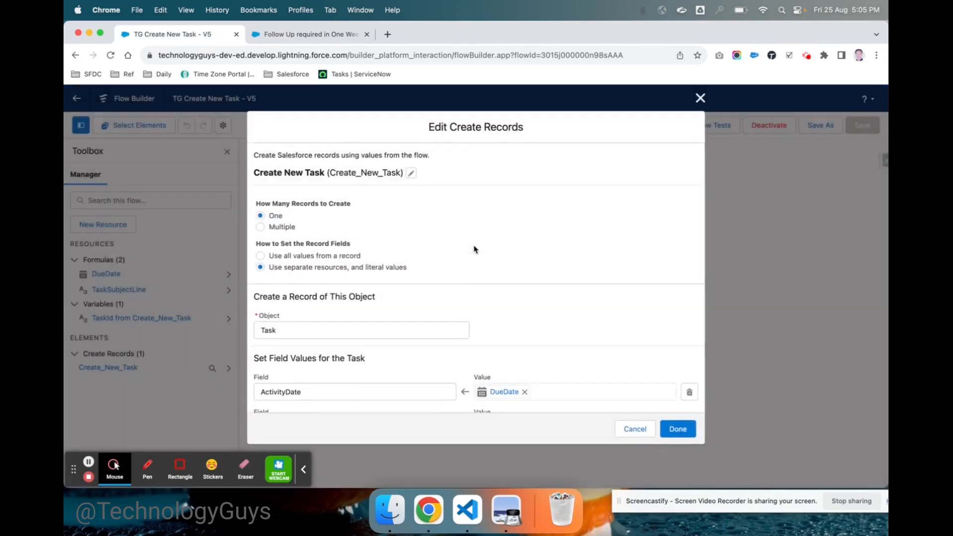
scroll(475, 249, "down", 1)
scroll(430, 299, "down", 3)
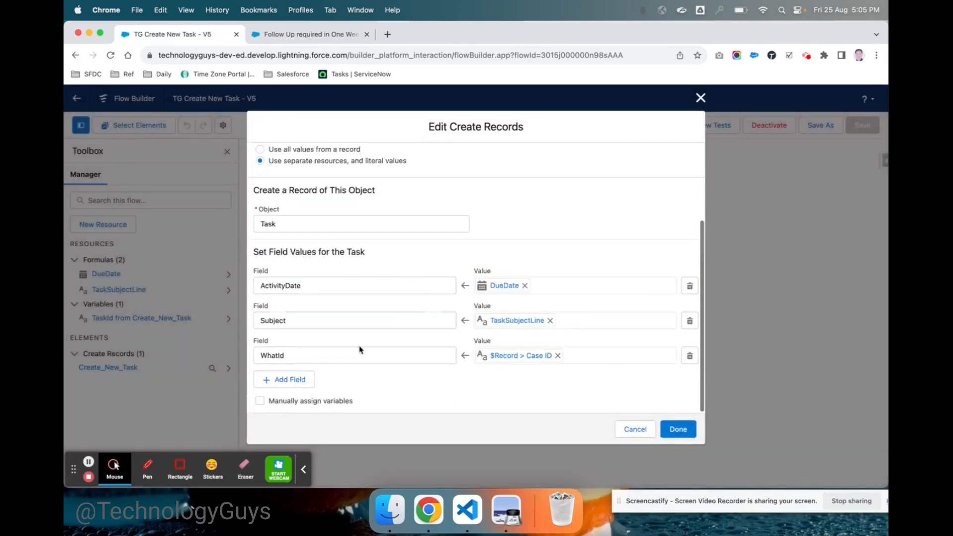
left_click(296, 379)
scroll(407, 360, "down", 1)
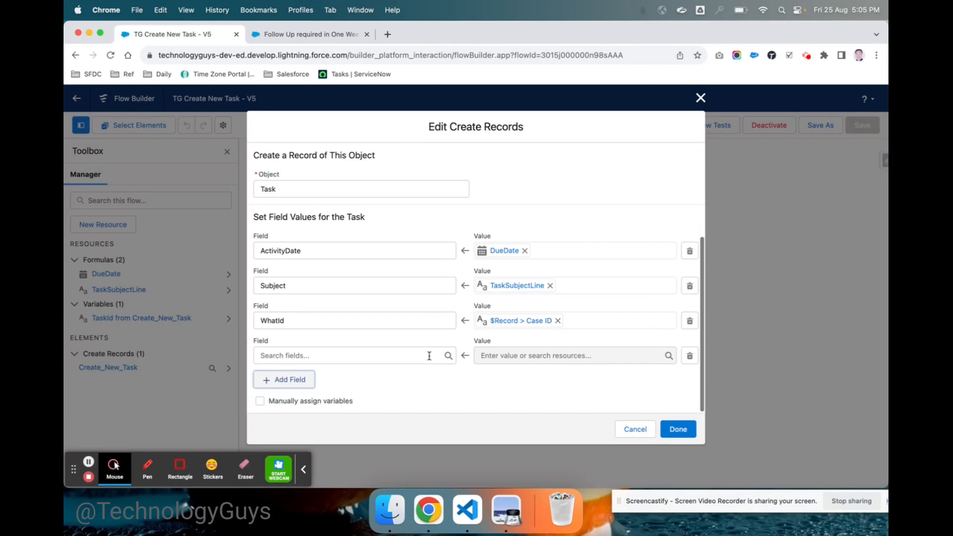
left_click(304, 353)
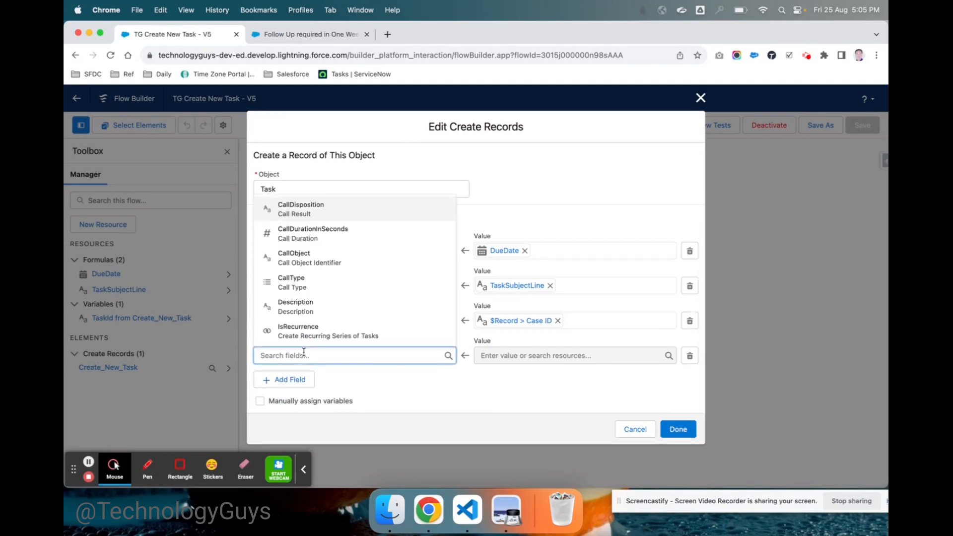
type("sta")
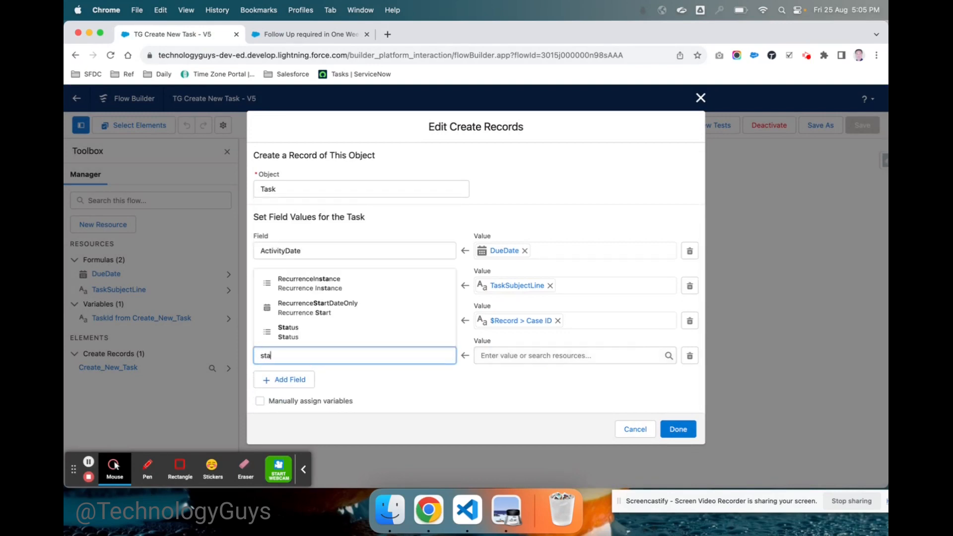
left_click(323, 334)
left_click(499, 353)
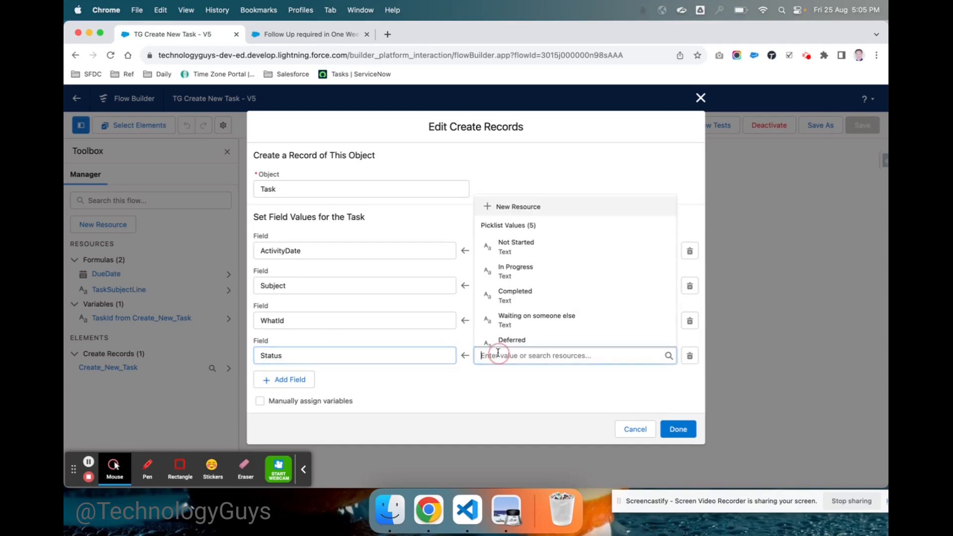
left_click(545, 268)
left_click(678, 429)
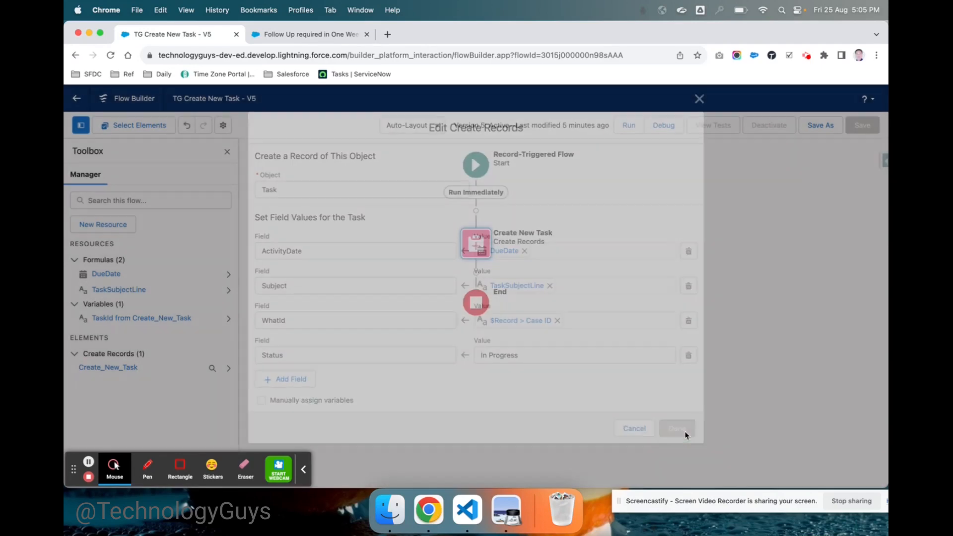
Save the flow as a new version and activate it after checking the Create New Task element's field values.
left_click(826, 130)
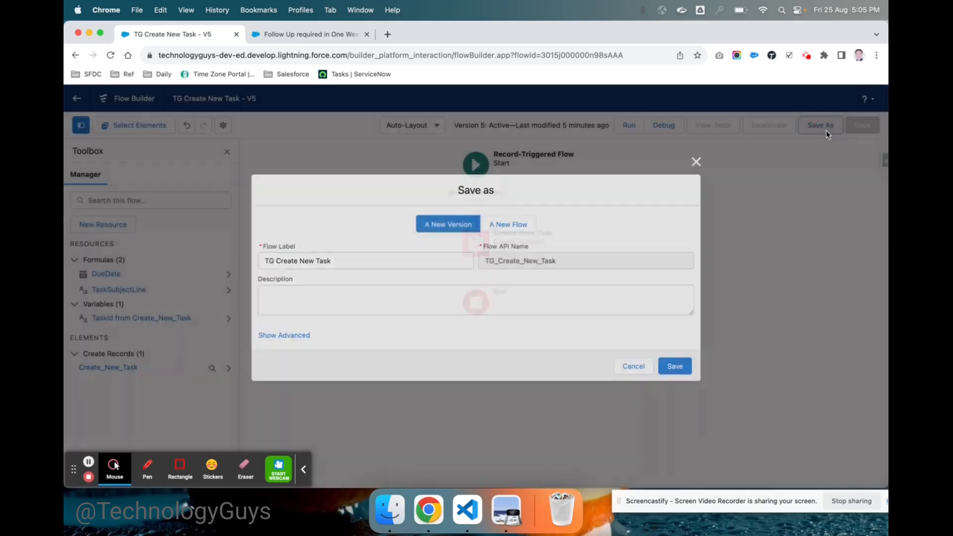
left_click(679, 369)
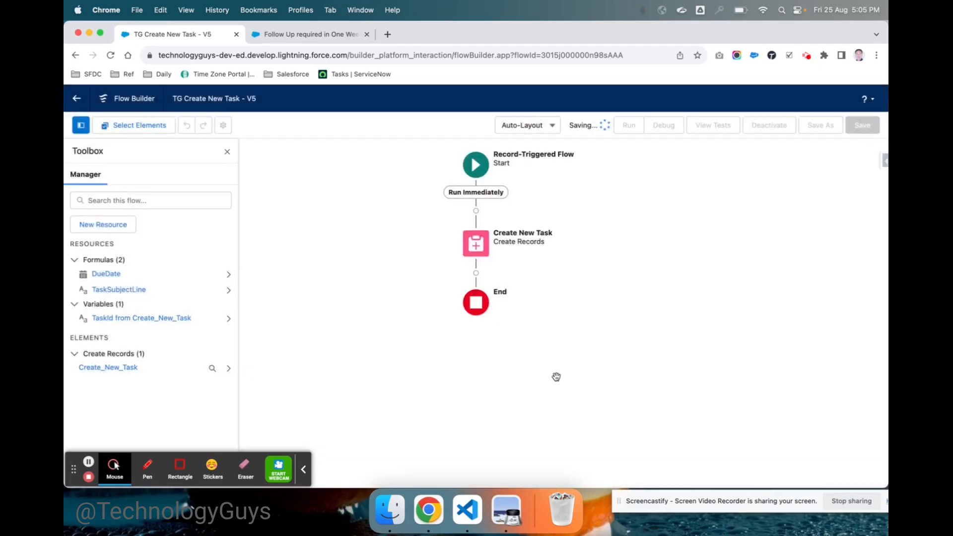
double_click(480, 246)
scroll(520, 373, "down", 3)
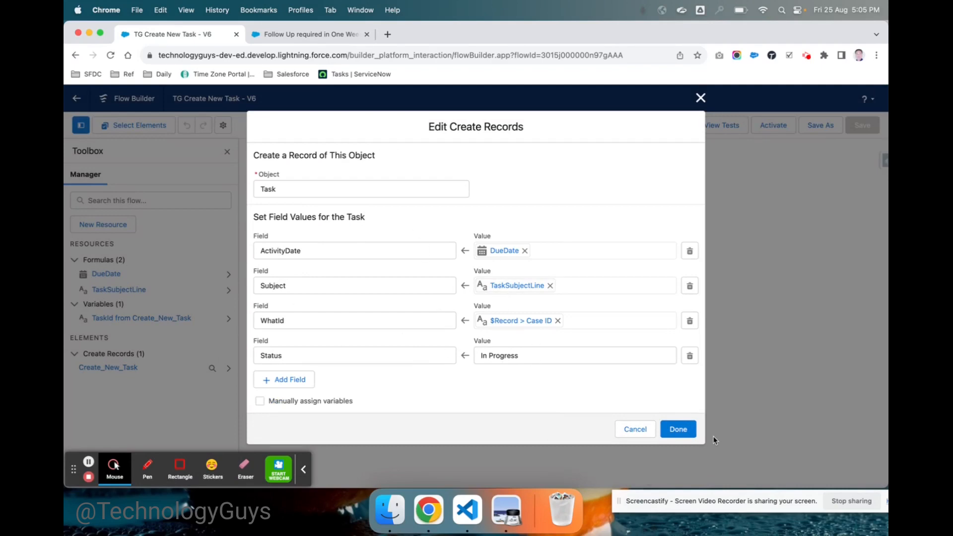
left_click(636, 429)
left_click(770, 126)
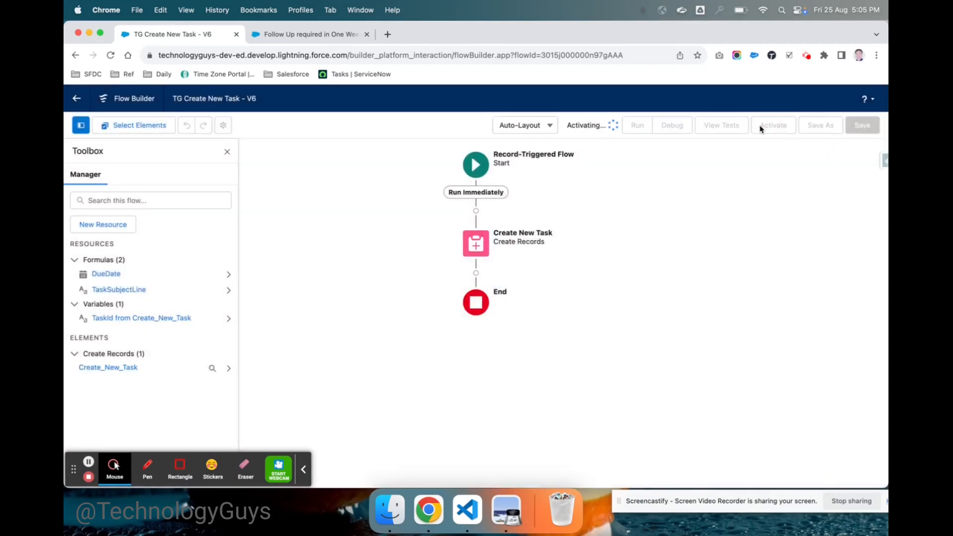
Return to the Service Console Cases list and start a new Case with Priority High and Case Origin Phone.
left_click(274, 35)
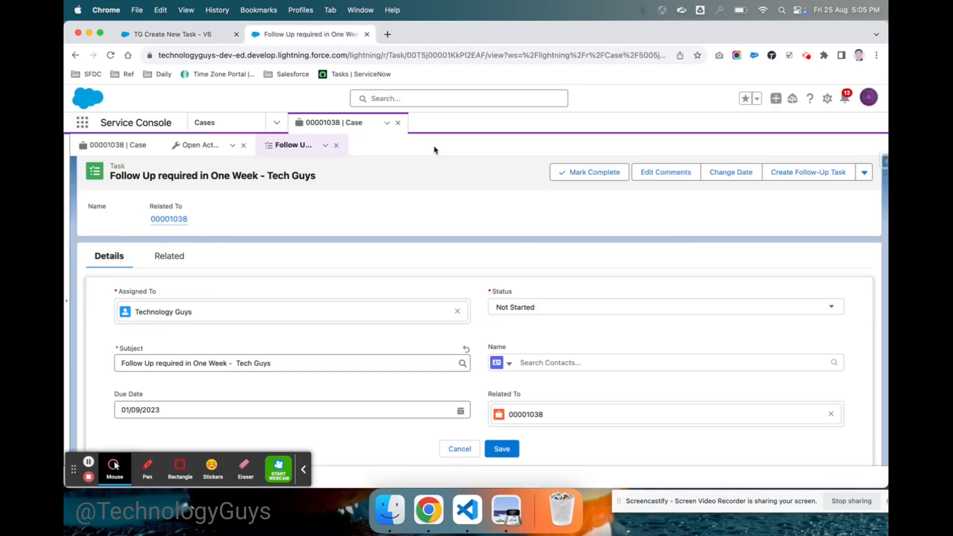
left_click(399, 123)
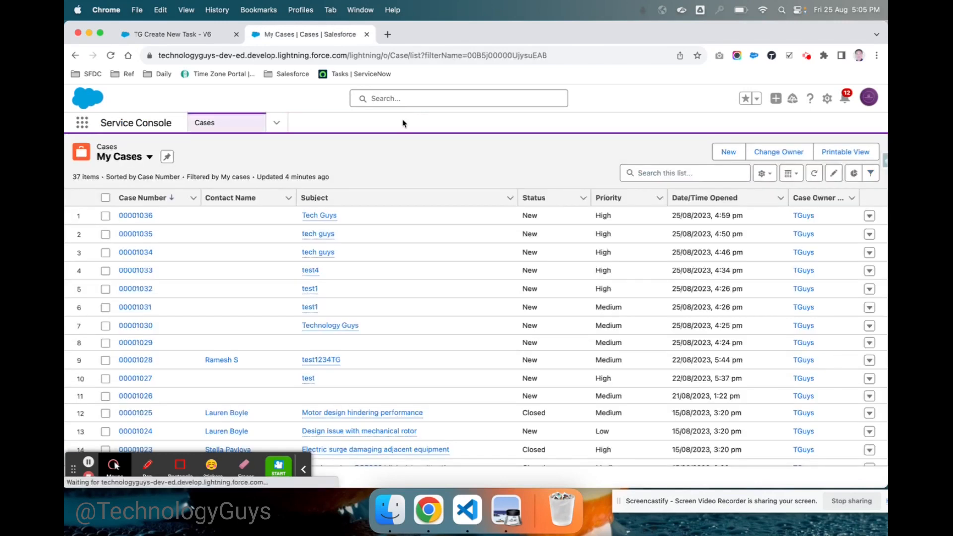
left_click(728, 154)
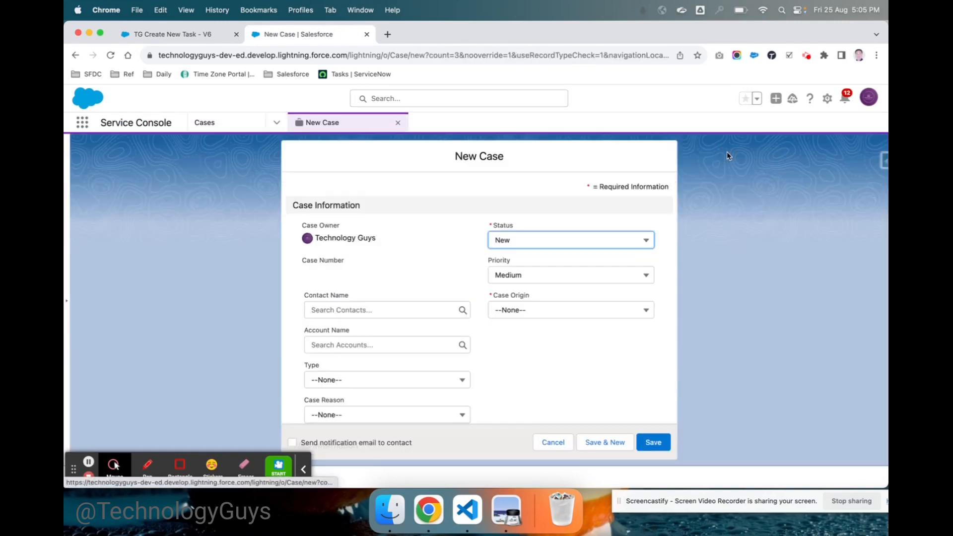
left_click(541, 276)
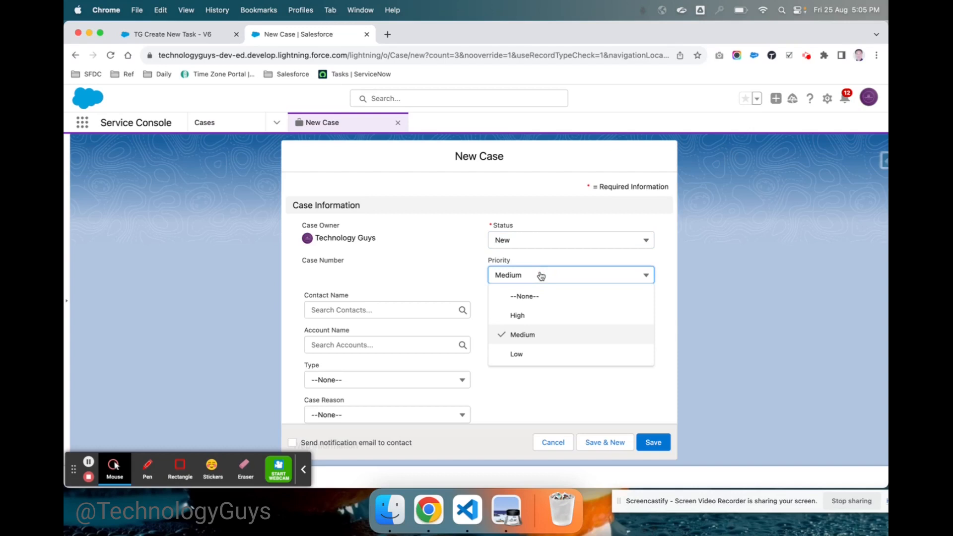
left_click(528, 315)
left_click(532, 313)
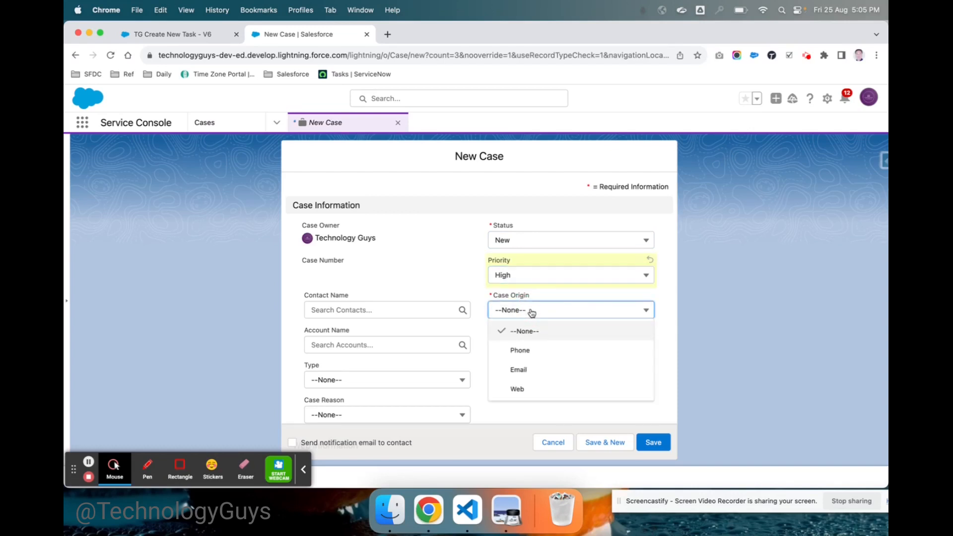
left_click(520, 354)
Enter TG as the new Case's Subject and save the Case.
scroll(522, 353, "down", 6)
left_click(327, 337)
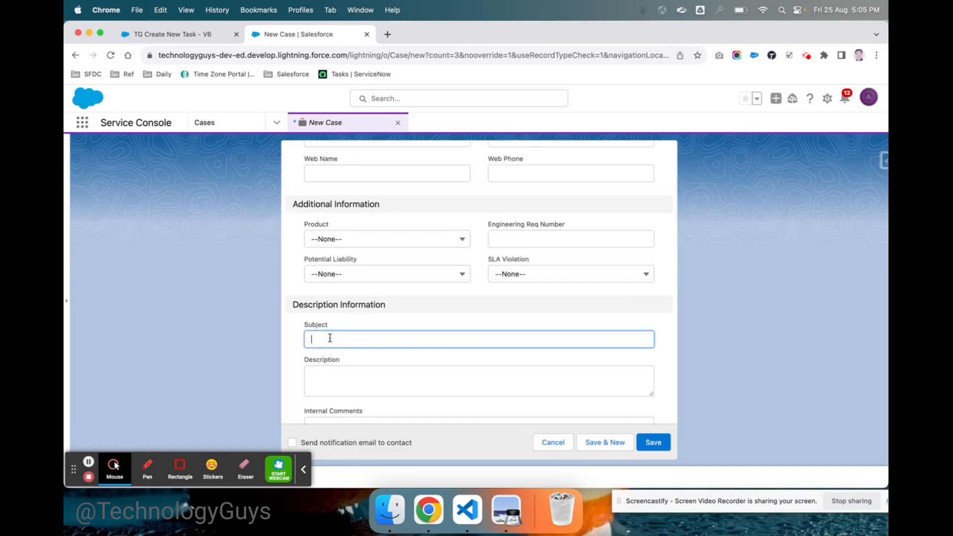
type("TG")
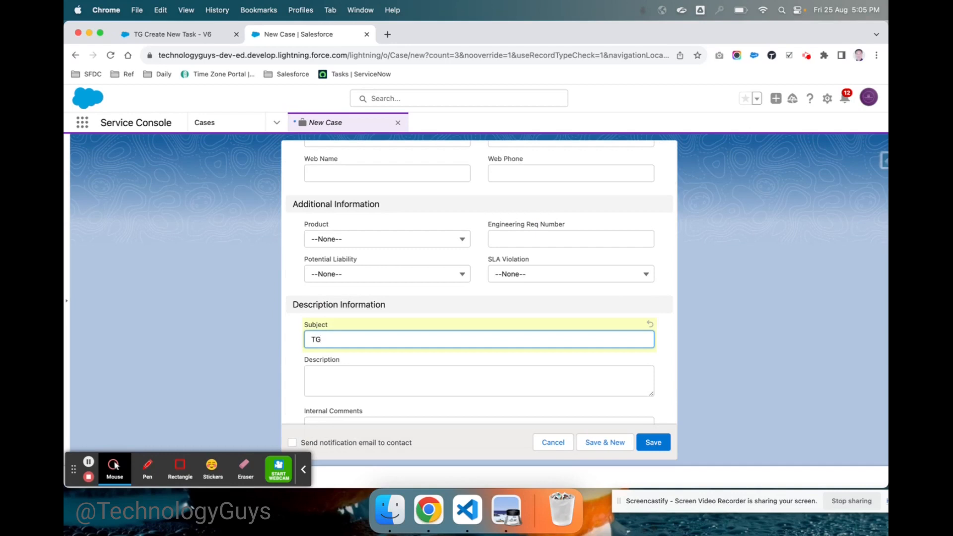
scroll(474, 372, "down", 2)
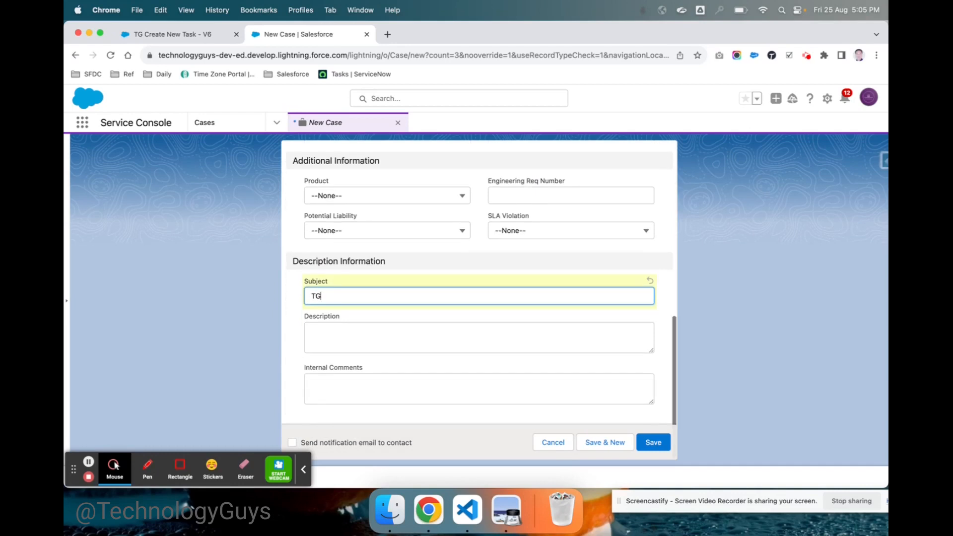
left_click(658, 443)
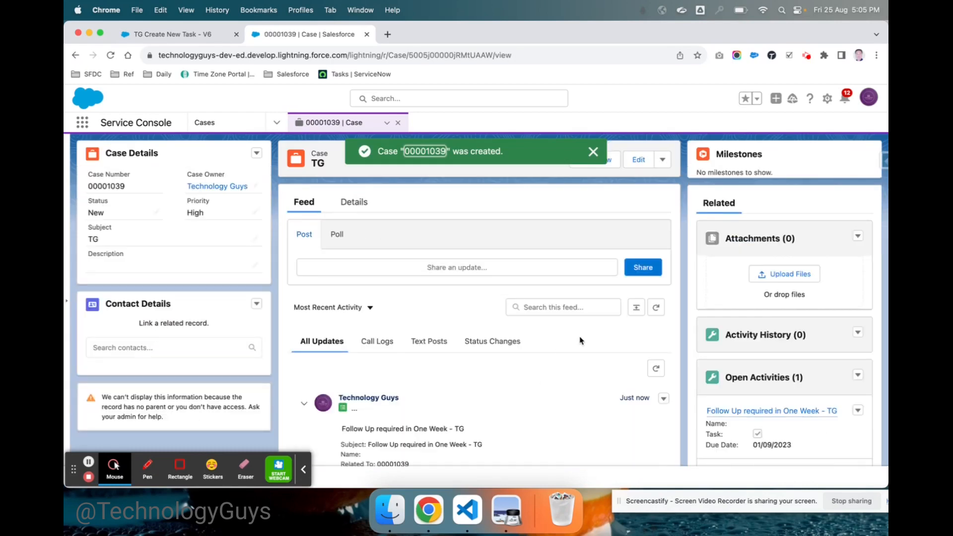
Open the follow-up Task from the TG Case's Open Activities to check its Status.
scroll(751, 400, "down", 2)
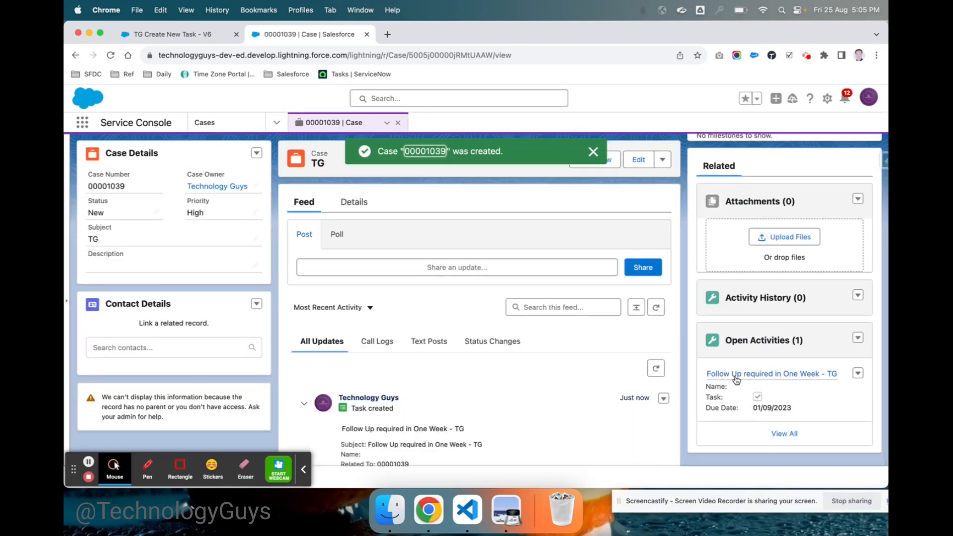
mouse_move(738, 379)
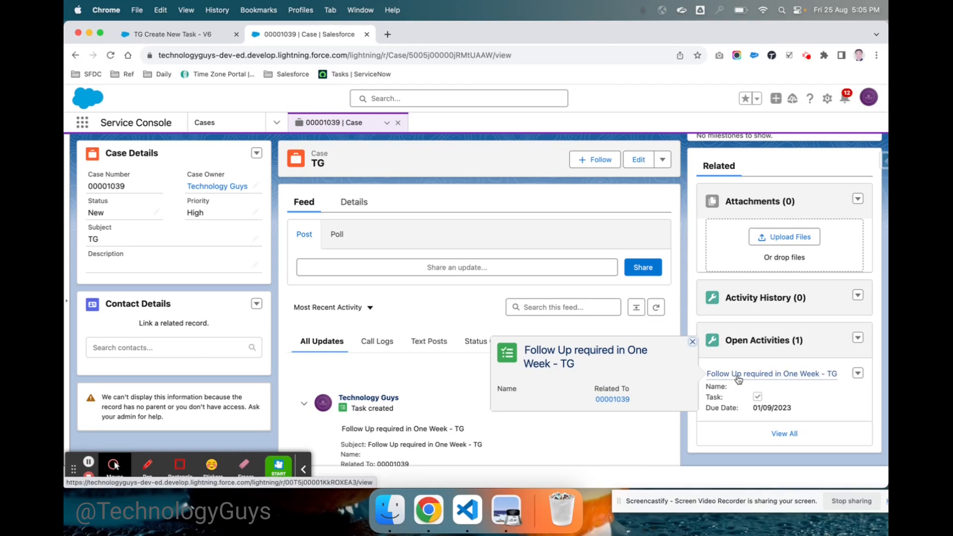
left_click(739, 379)
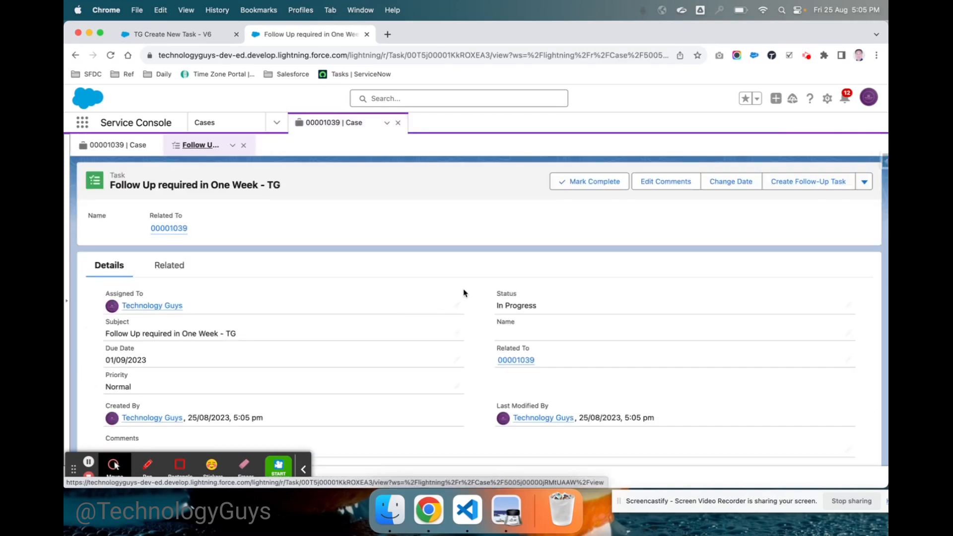